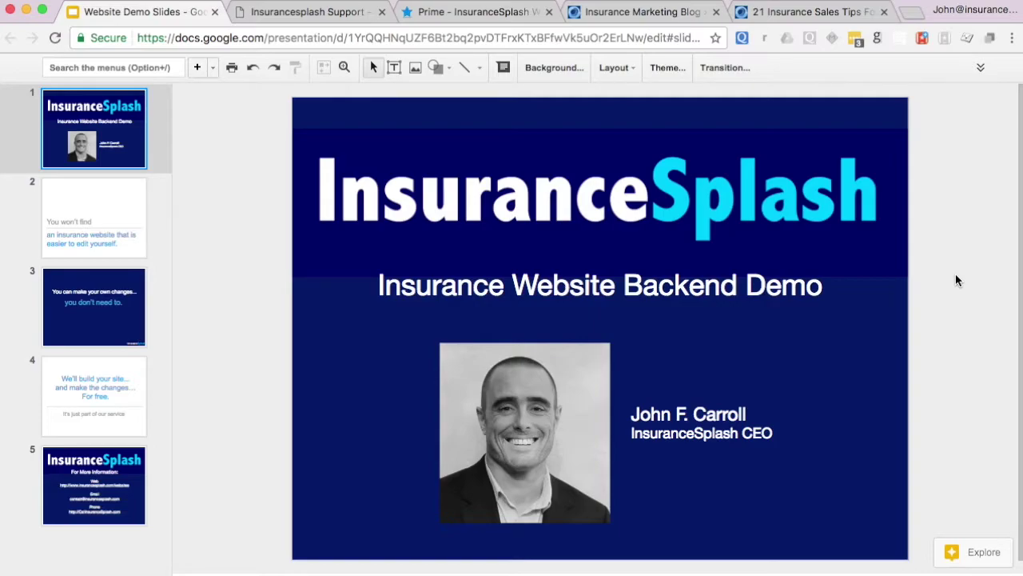
- Advance the Website Demo Slides deck from slide 1 to slide 4, the free site-building slide
key(Down)
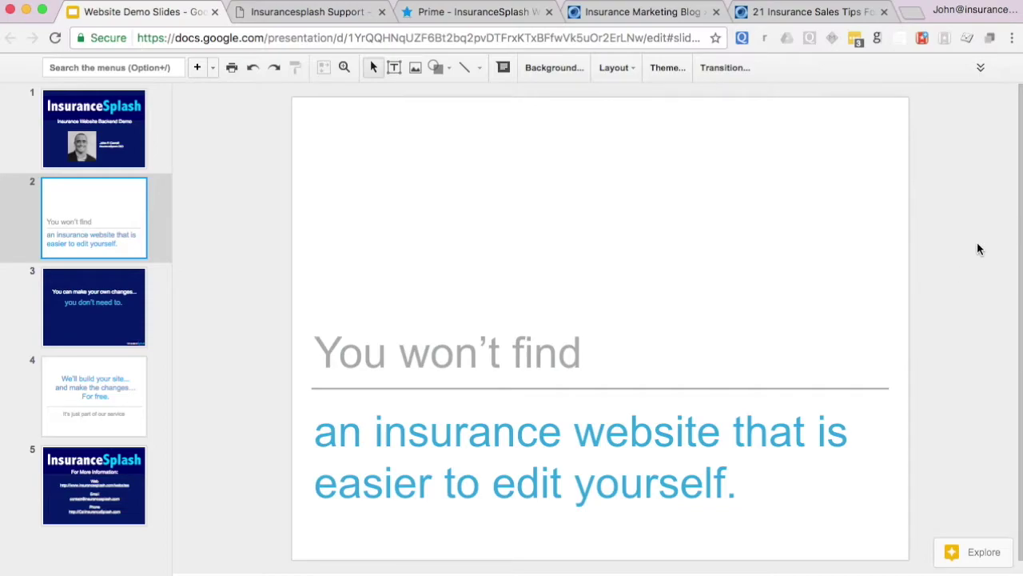
key(Down)
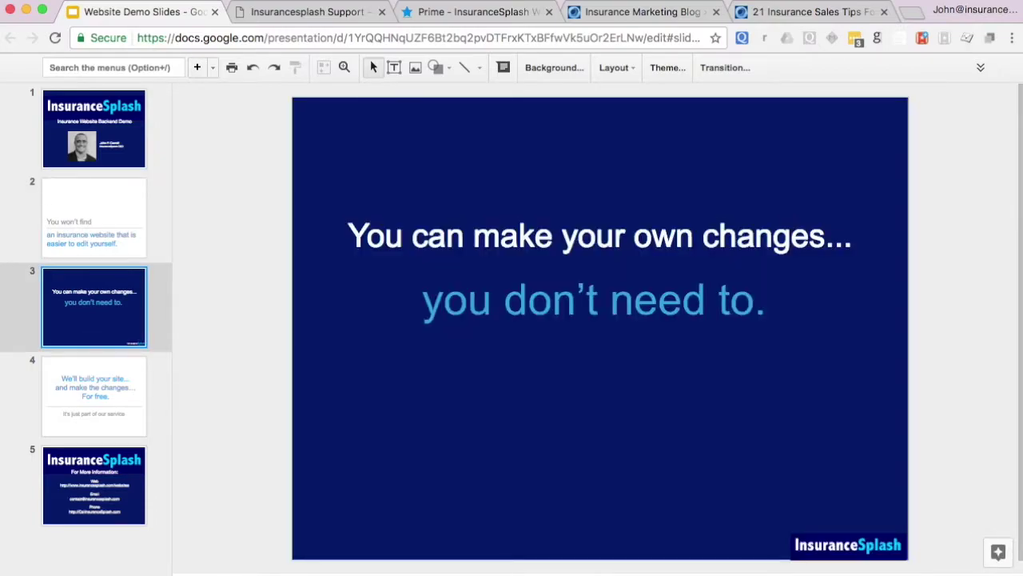
key(Down)
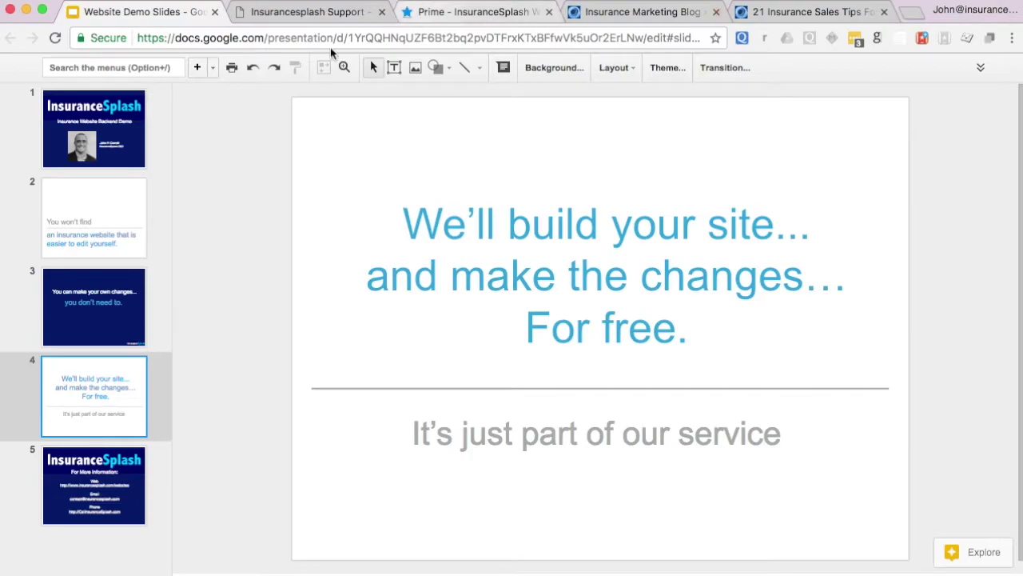
- Open the InsuranceSplash Support request form and pick a 'How can we help you?' request type
click(311, 12)
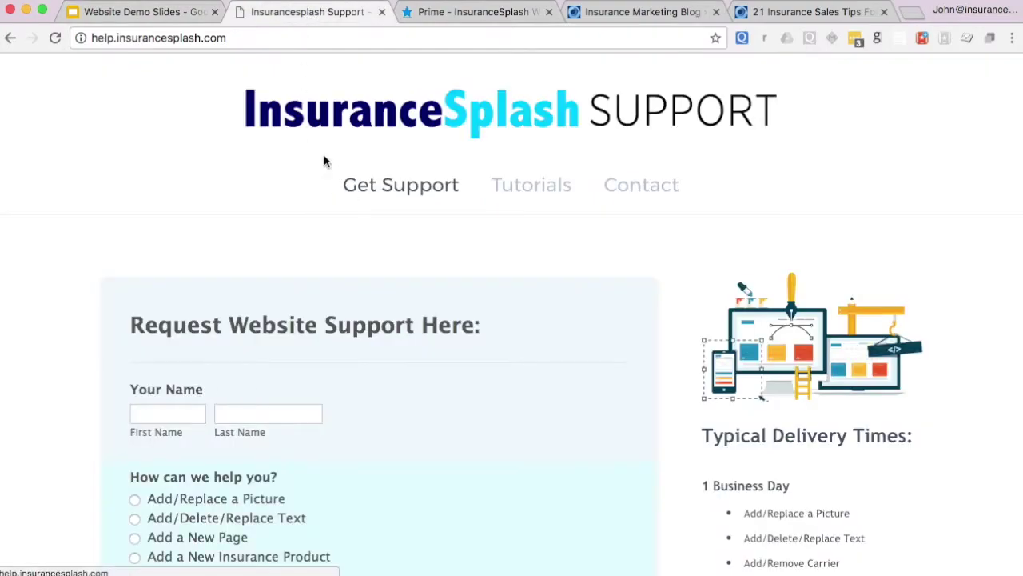
scroll(332, 276, down, 5)
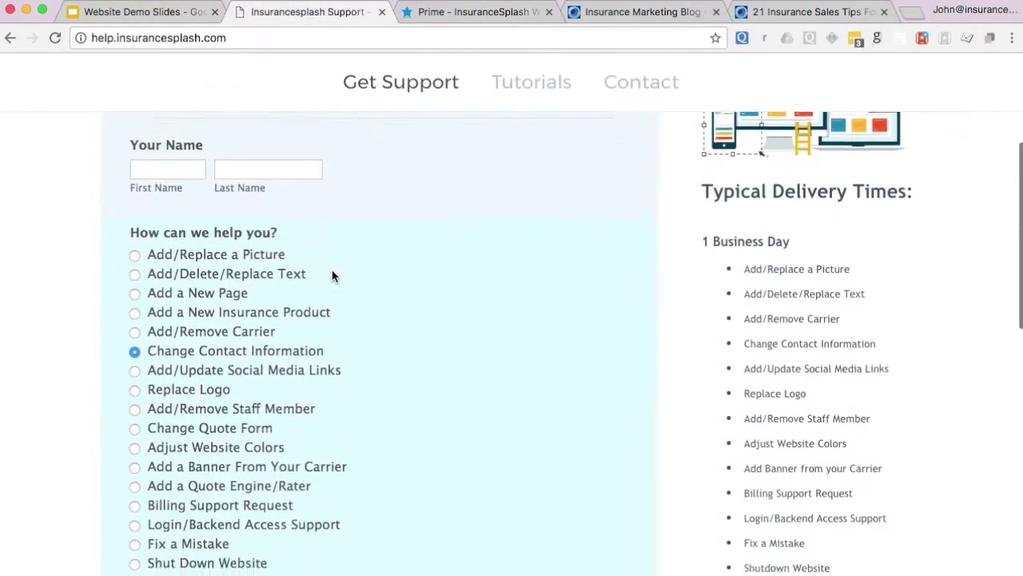
click(203, 198)
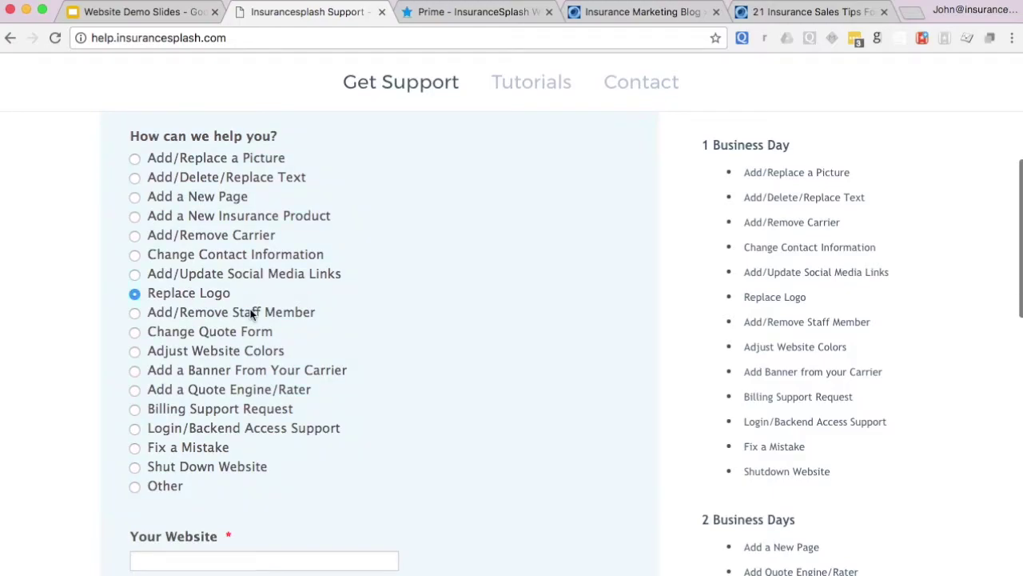
click(226, 390)
- Scroll through the rest of the support form, then return to the Worldwide Insurance Agency website
scroll(226, 391, down, 10)
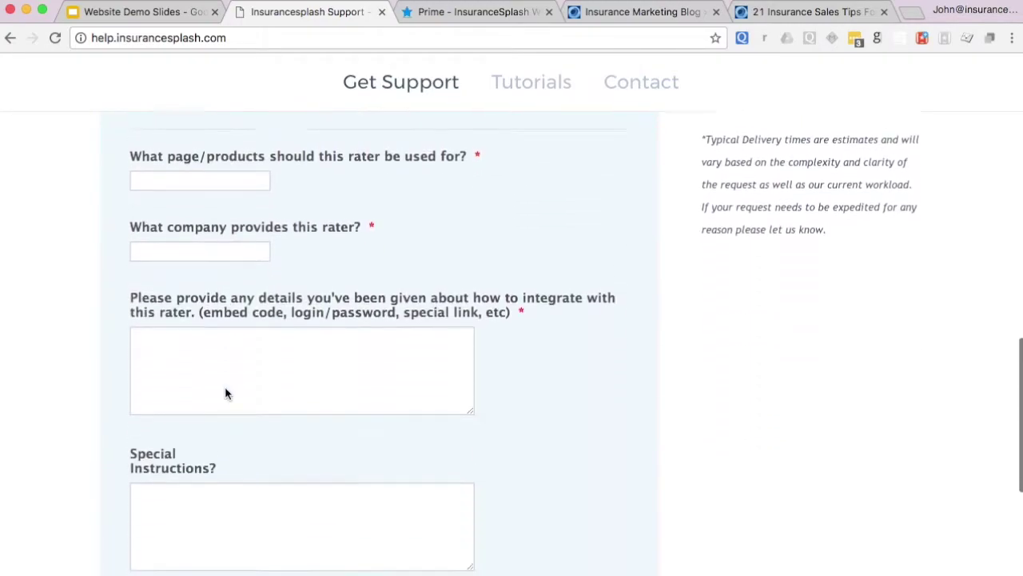
scroll(225, 389, up, 10)
scroll(191, 364, down, 2)
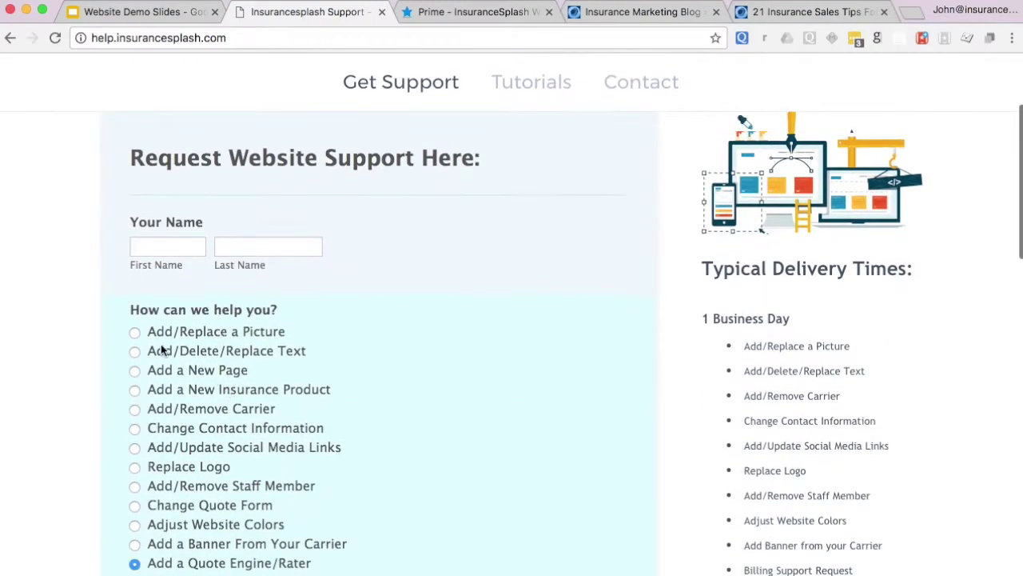
scroll(447, 372, down, 5)
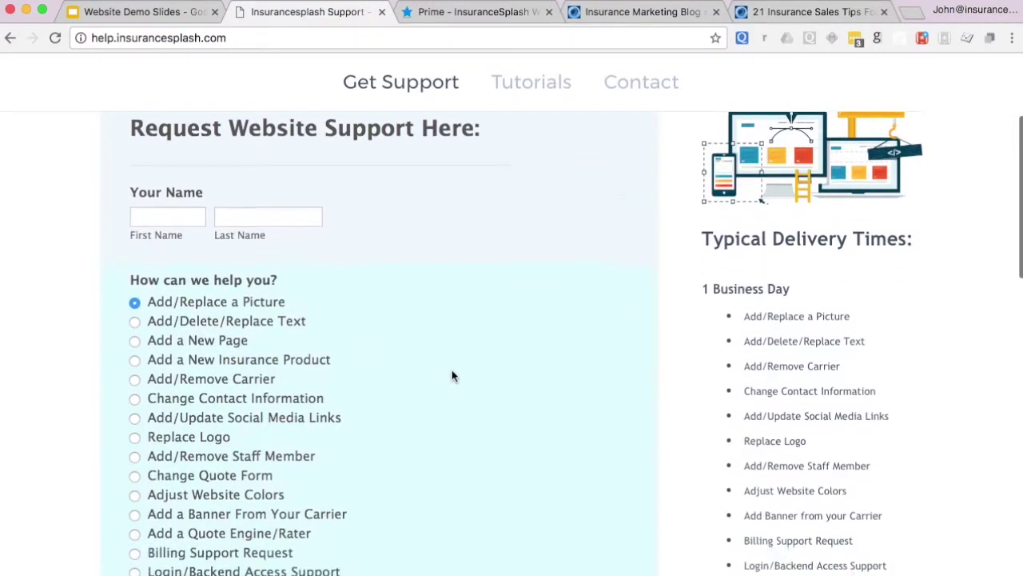
scroll(451, 373, up, 10)
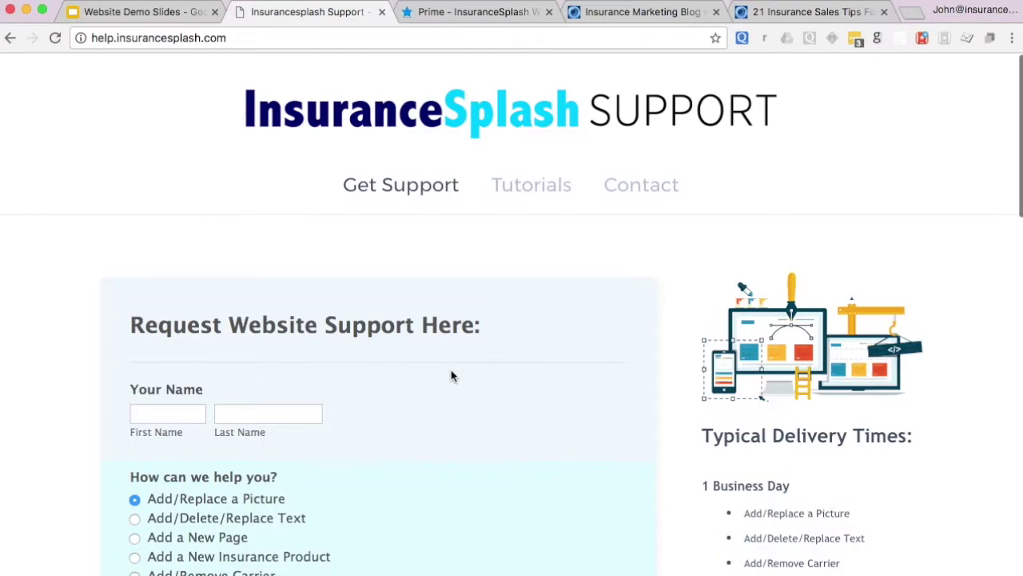
scroll(451, 375, down, 4)
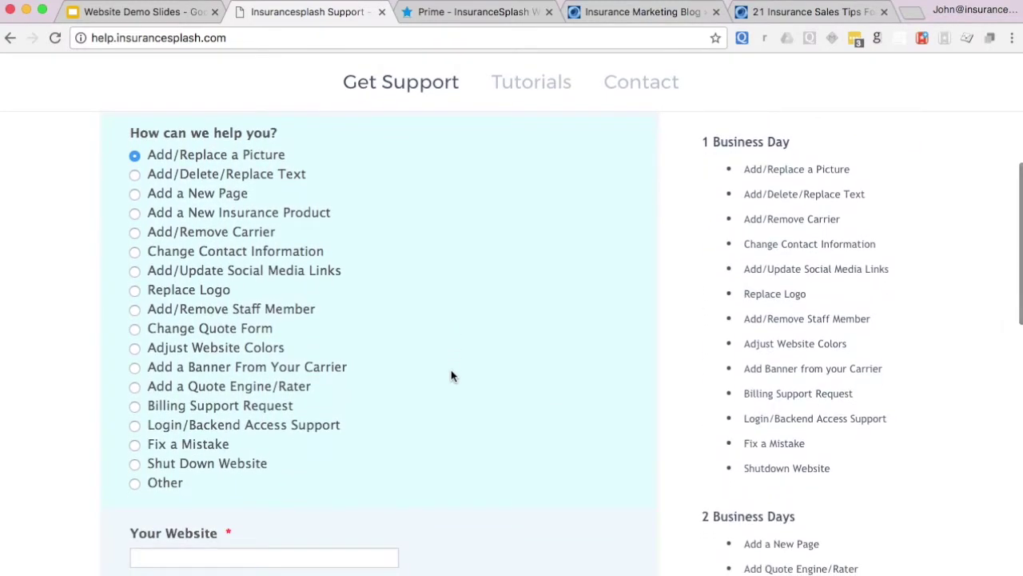
scroll(450, 376, up, 8)
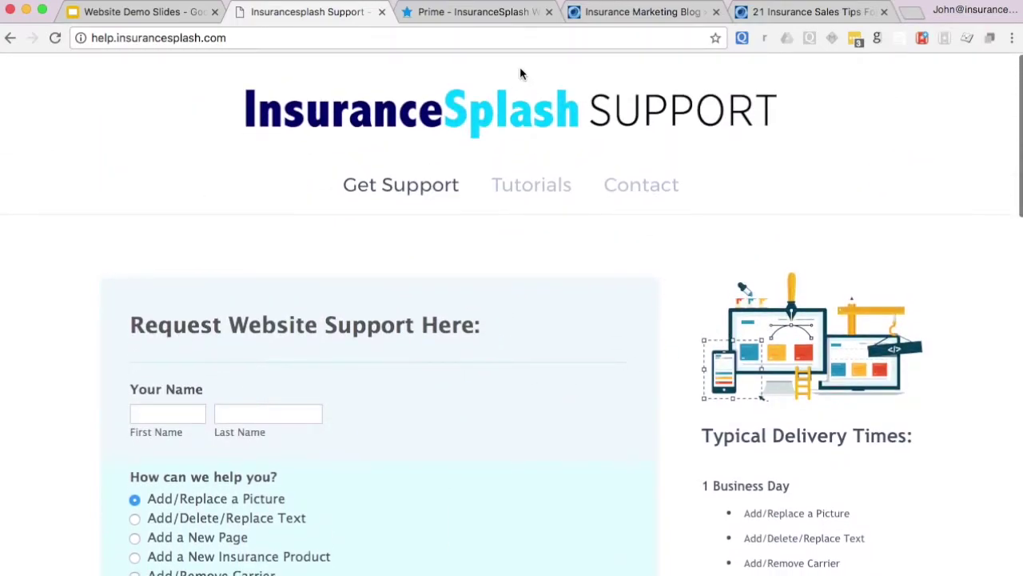
click(485, 16)
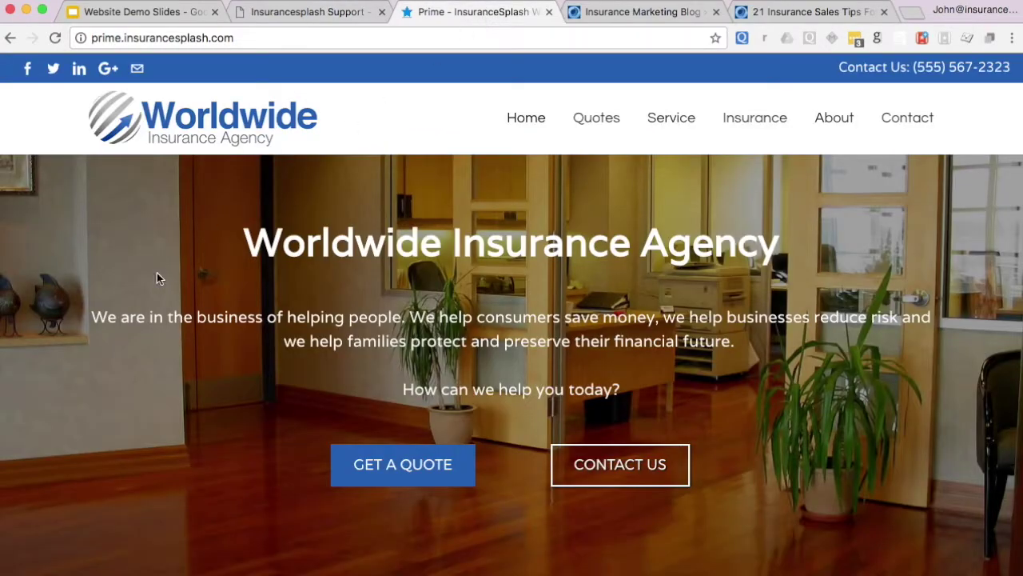
- Log in through the footer's Agent Login link with the SEO account e-mail and password
scroll(156, 253, down, 15)
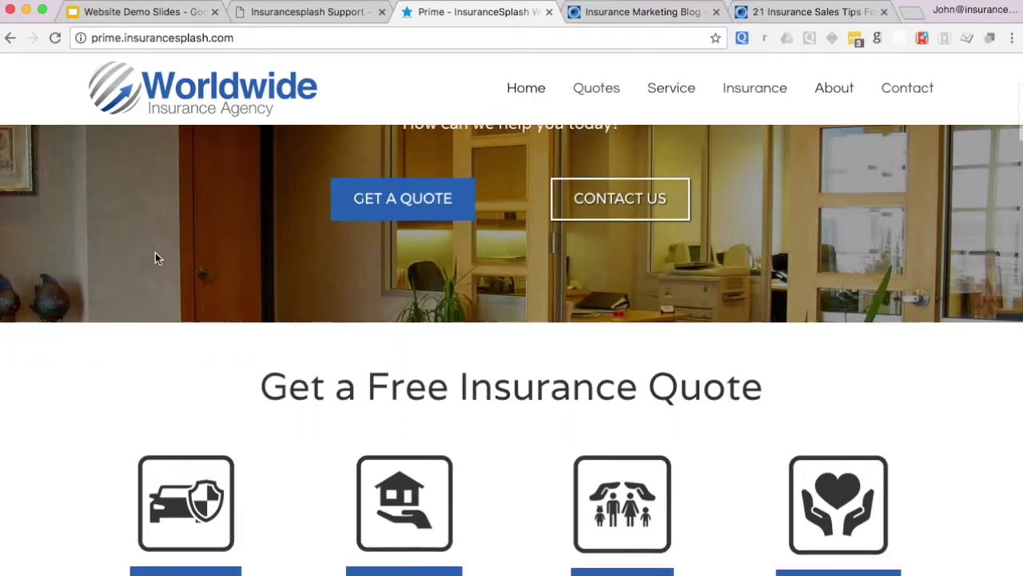
scroll(155, 252, down, 20)
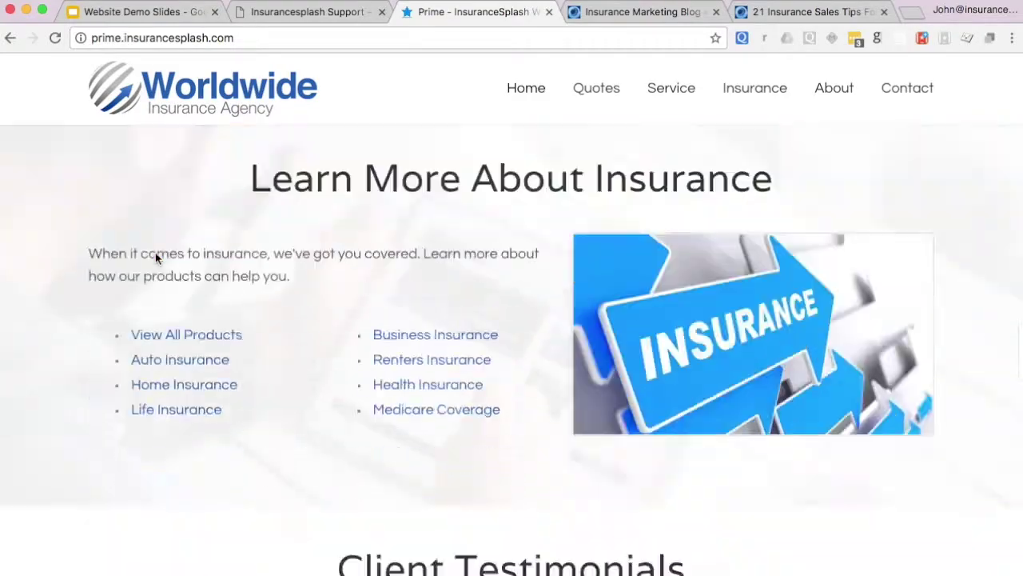
scroll(152, 258, down, 5)
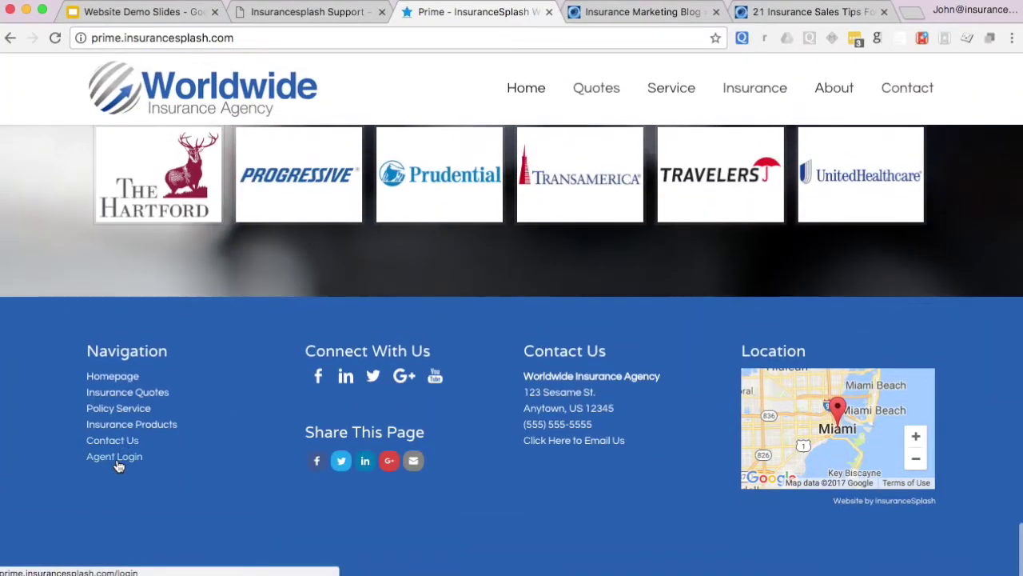
click(117, 456)
click(446, 289)
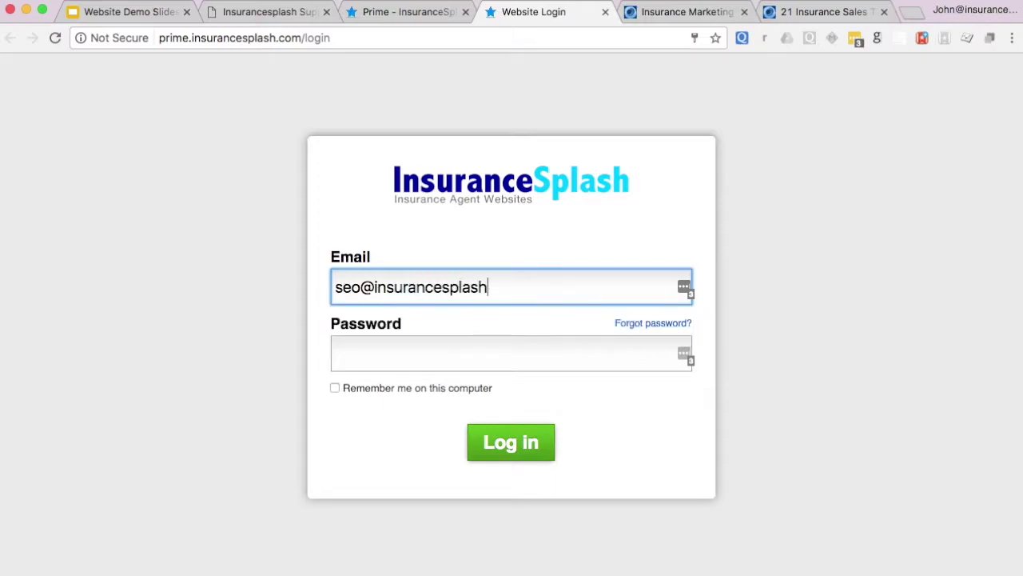
key(Tab)
key(Tab)
text(•••••)
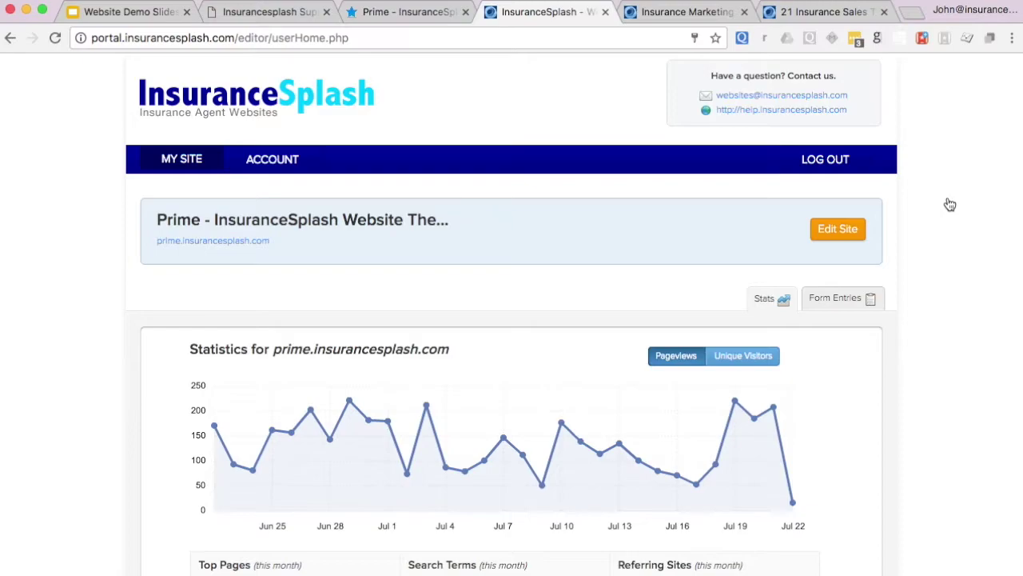
- Review the site's Form Entries, keeping Renters selected in the 'Form Entries from' list
scroll(950, 205, down, 5)
scroll(950, 205, up, 5)
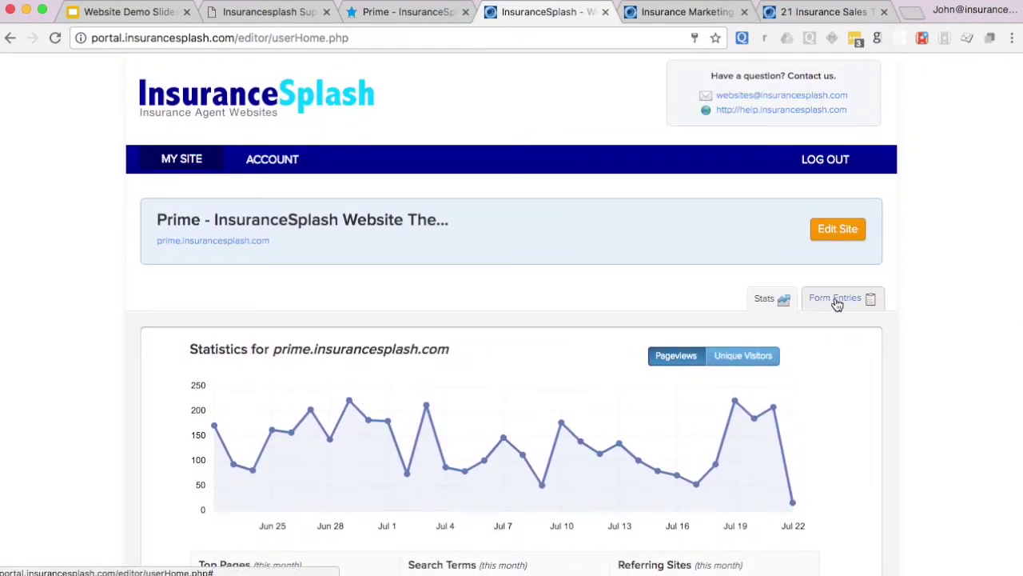
click(837, 301)
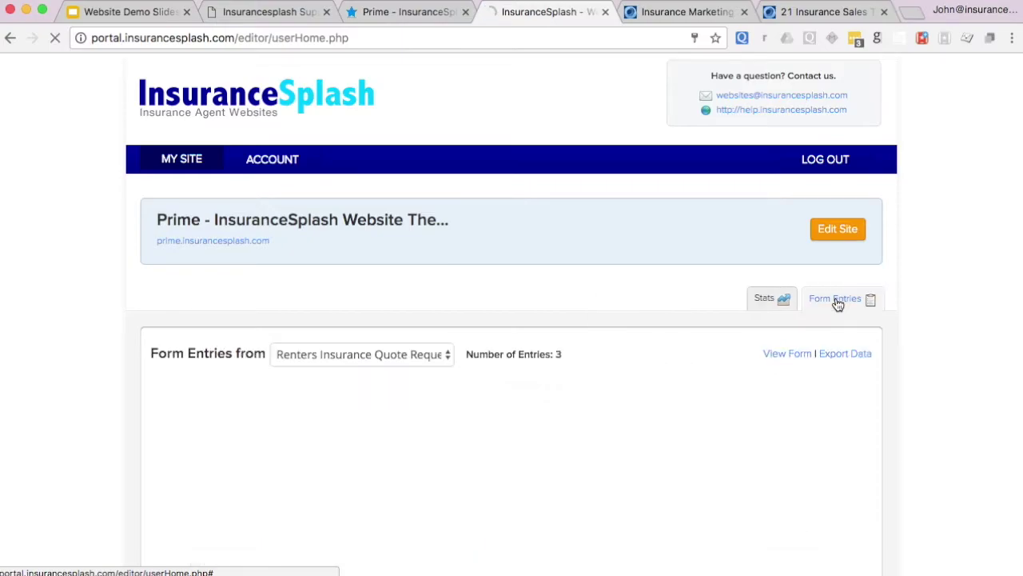
scroll(460, 391, down, 1)
scroll(464, 398, down, 10)
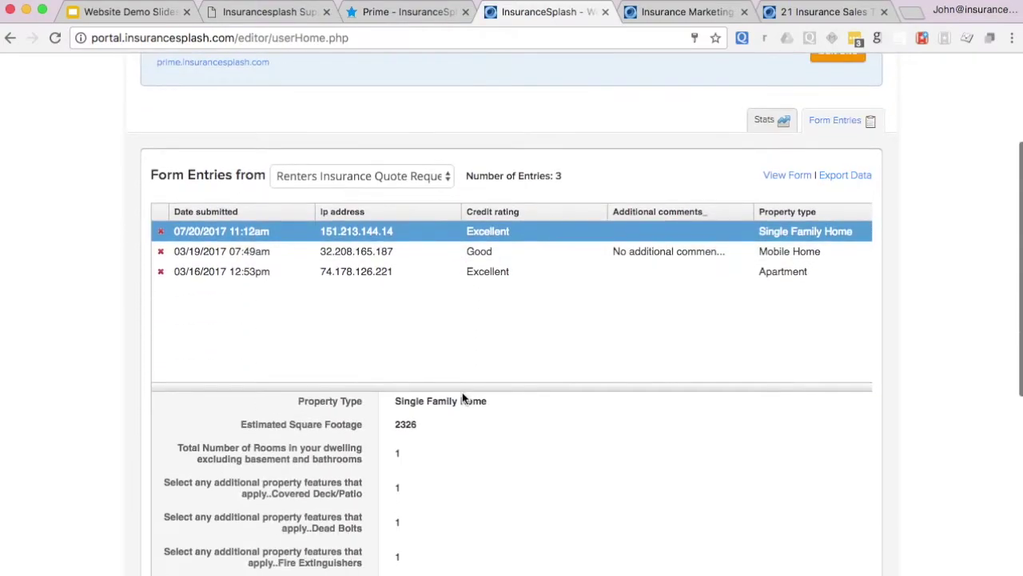
scroll(462, 400, up, 12)
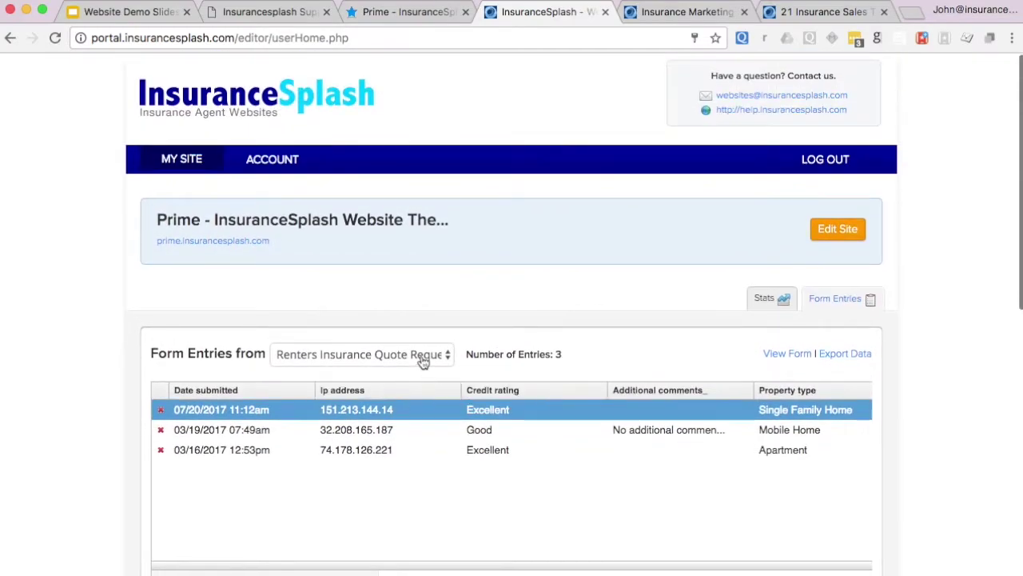
click(421, 355)
click(583, 358)
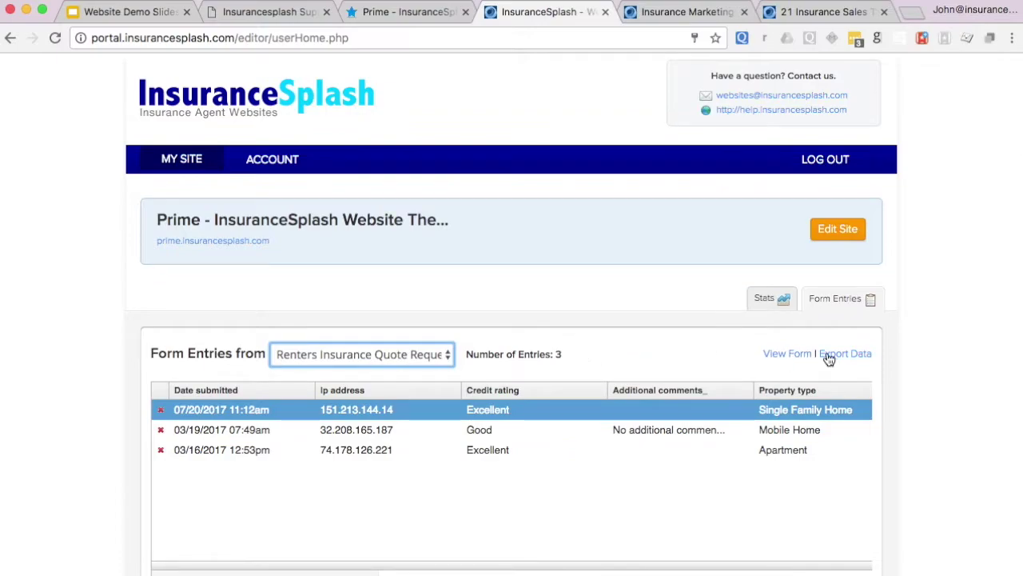
- Highlight the support e-mail and help-site address, then open the site in the editor
drag(868, 100, 700, 96)
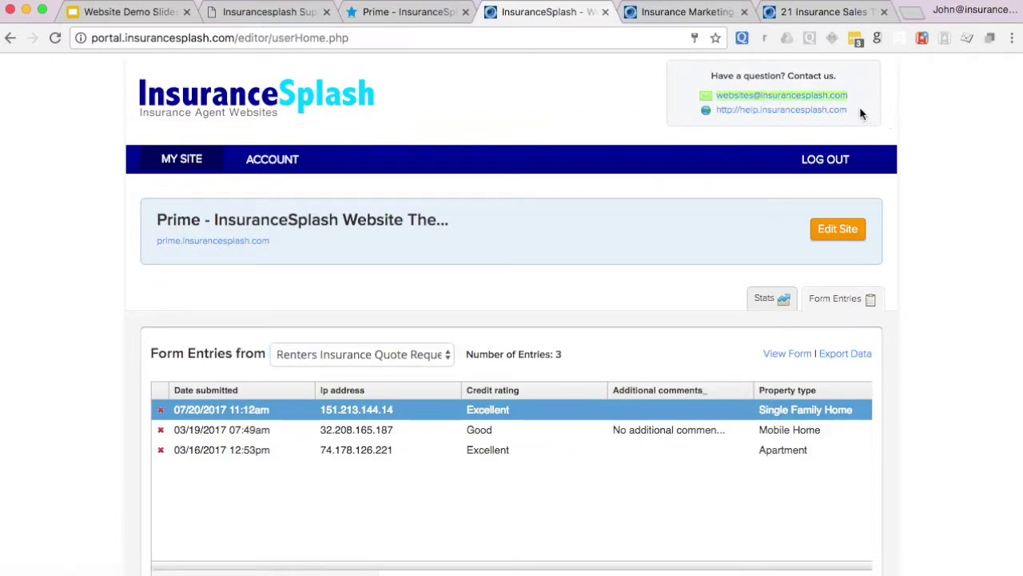
drag(860, 107, 707, 112)
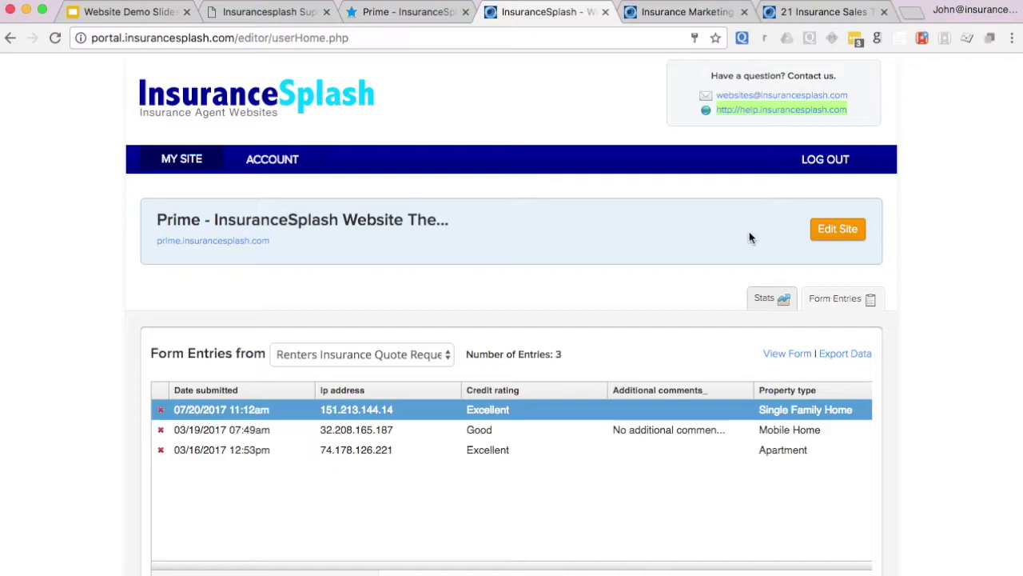
click(946, 194)
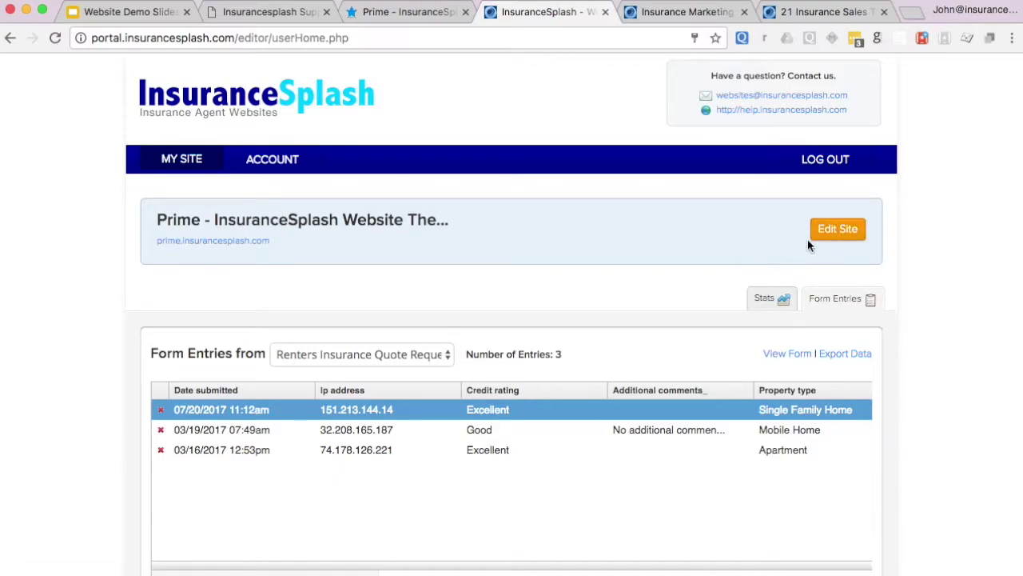
click(833, 235)
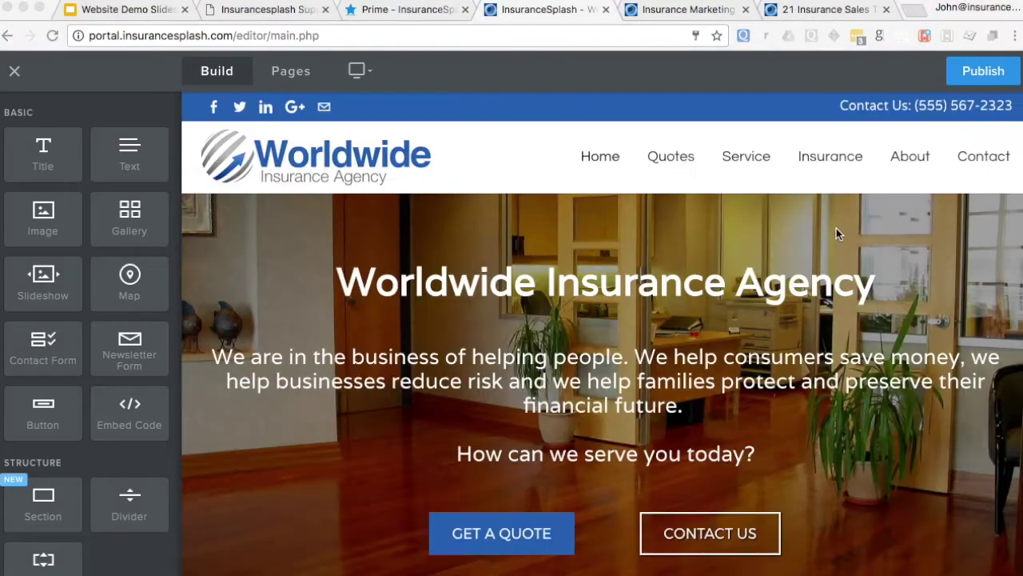
- Replace 'serve' with 'help' so the hero question reads 'How can we help you today?'
scroll(837, 228, down, 3)
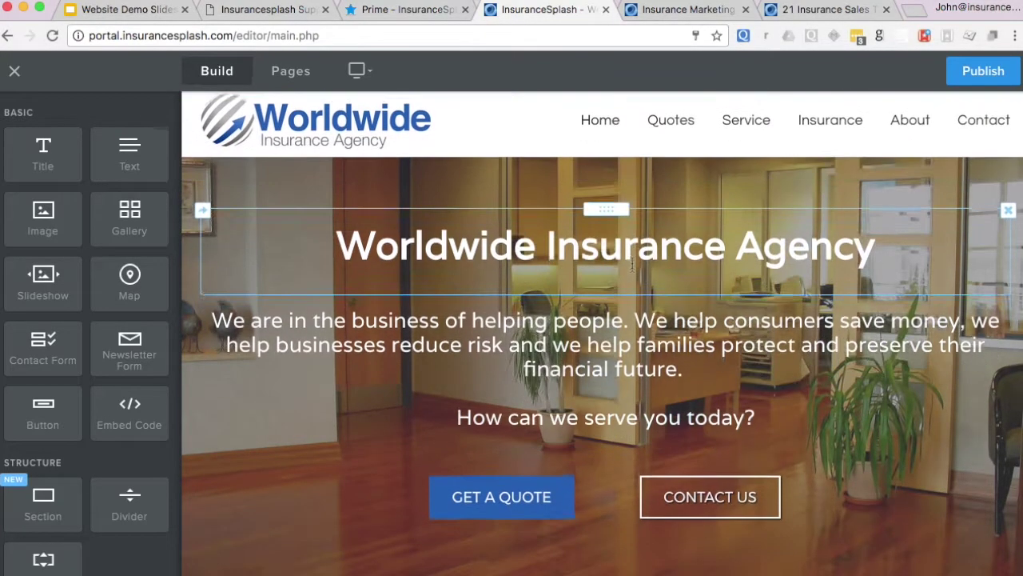
scroll(633, 258, down, 3)
scroll(640, 240, up, 5)
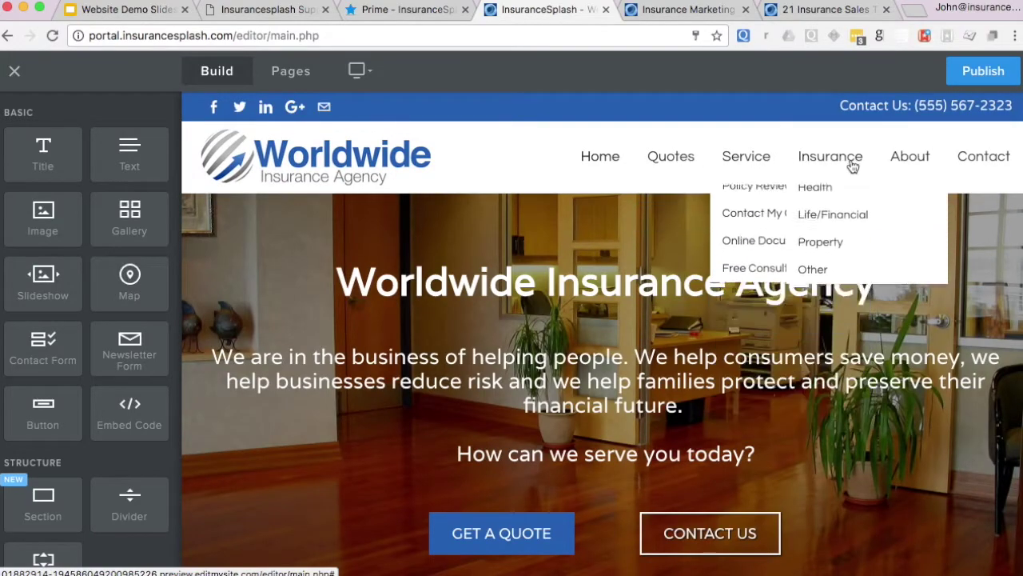
mouse_move(928, 164)
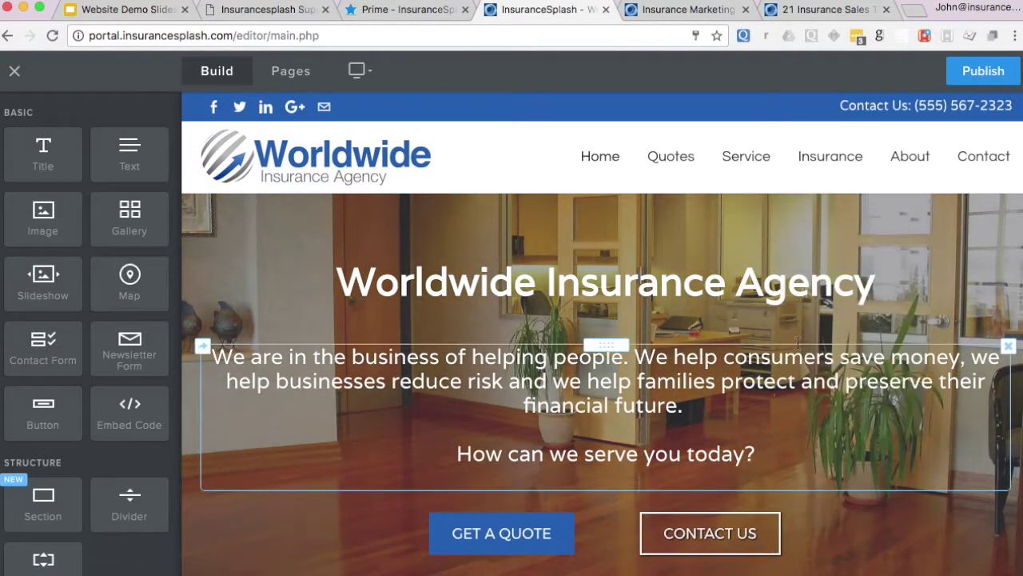
scroll(613, 343, down, 4)
scroll(613, 343, down, 5)
scroll(610, 343, up, 8)
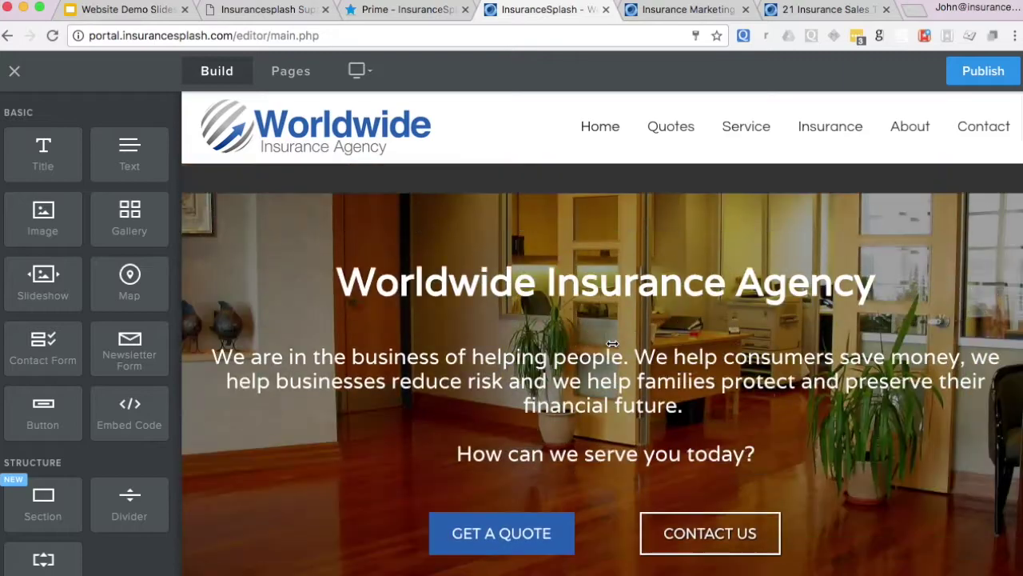
click(524, 456)
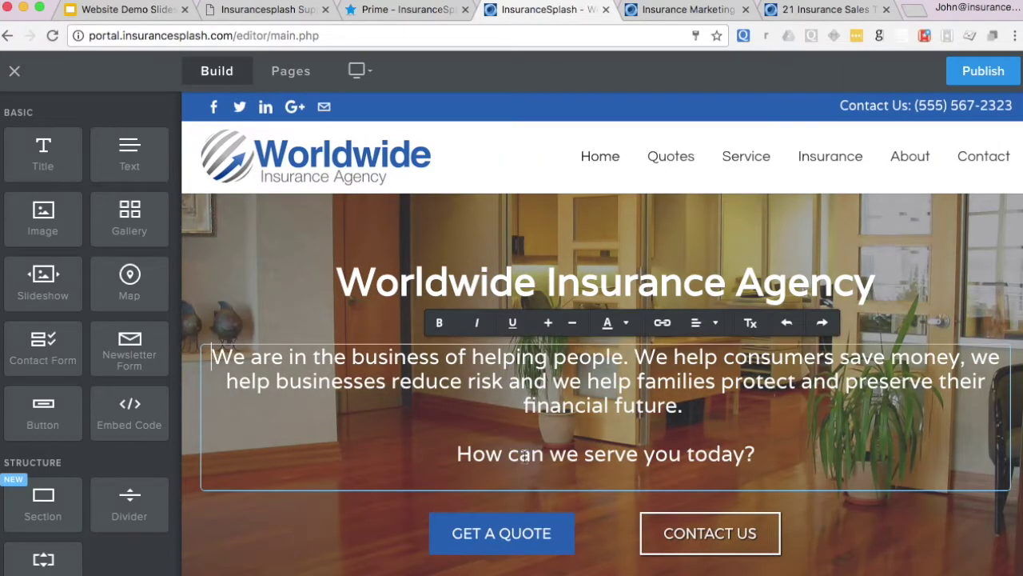
double_click(598, 456)
text(help)
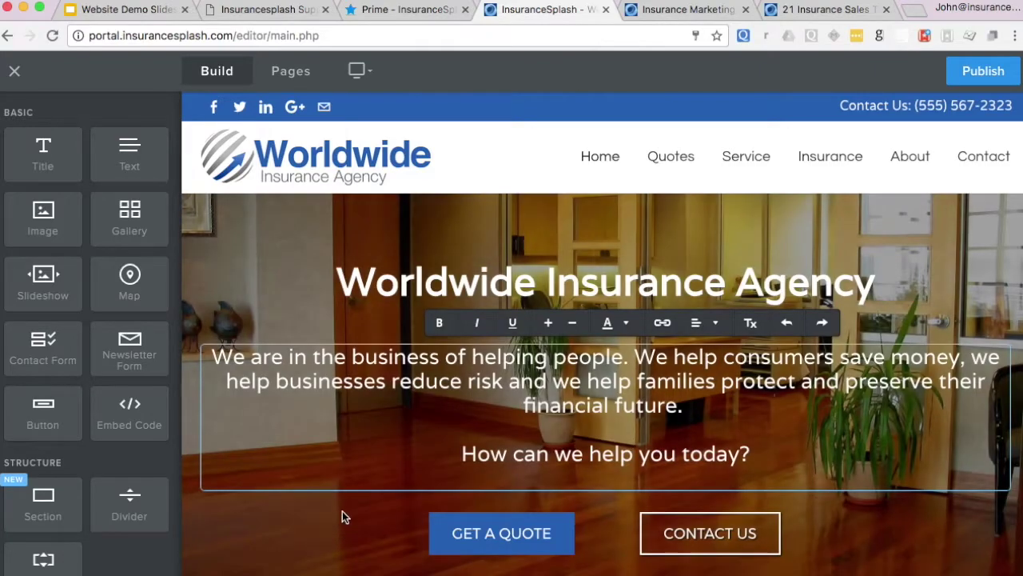
click(342, 512)
- Inspect and close the GET A QUOTE button settings, then select the About section photo
scroll(342, 349, down, 2)
scroll(342, 349, down, 4)
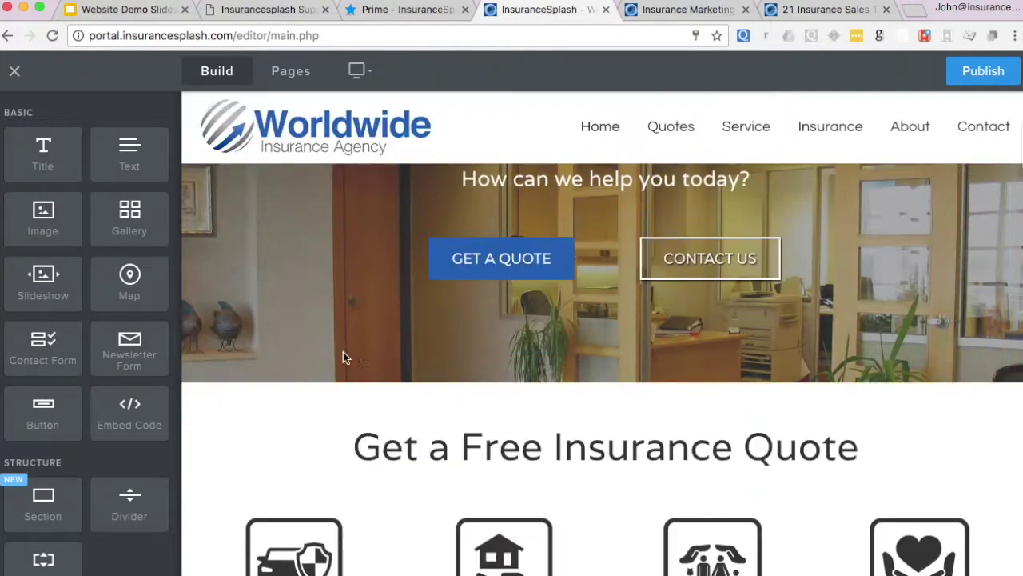
click(503, 258)
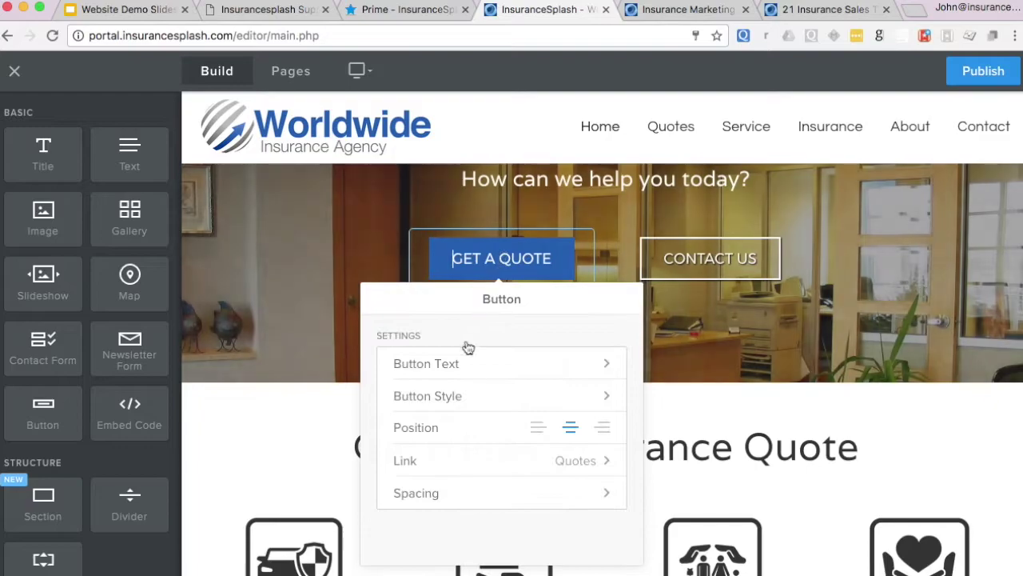
click(309, 321)
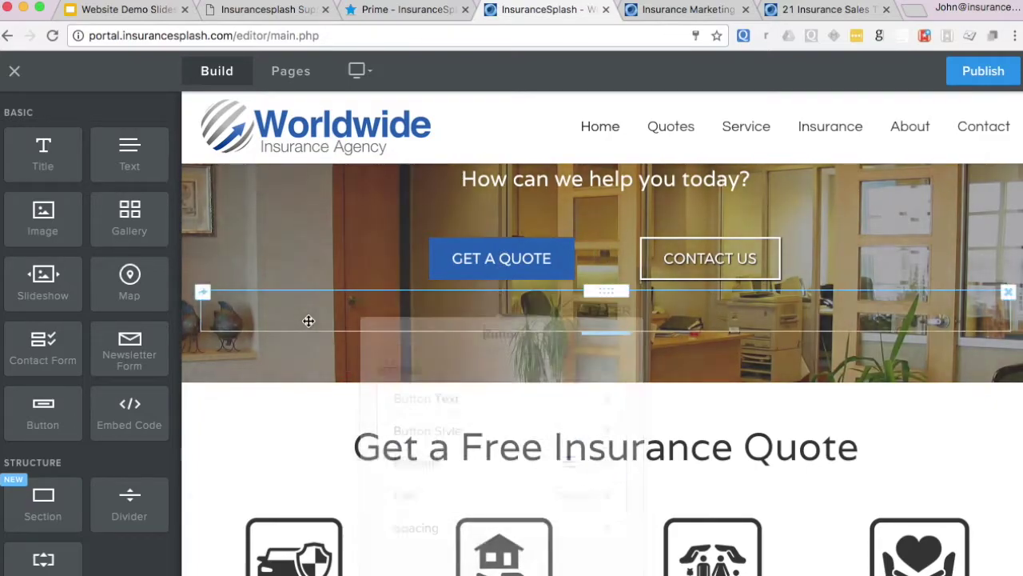
scroll(309, 322, down, 12)
scroll(308, 325, down, 5)
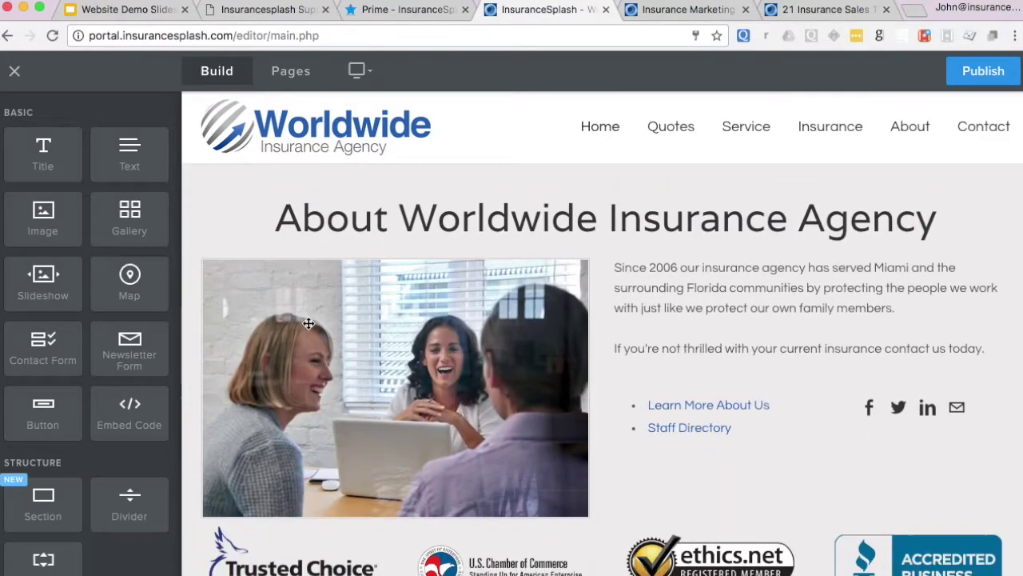
click(373, 355)
- Replace the About photo with Desktop/demo-pic-1.jpg and drag its corner to make it smaller
click(387, 221)
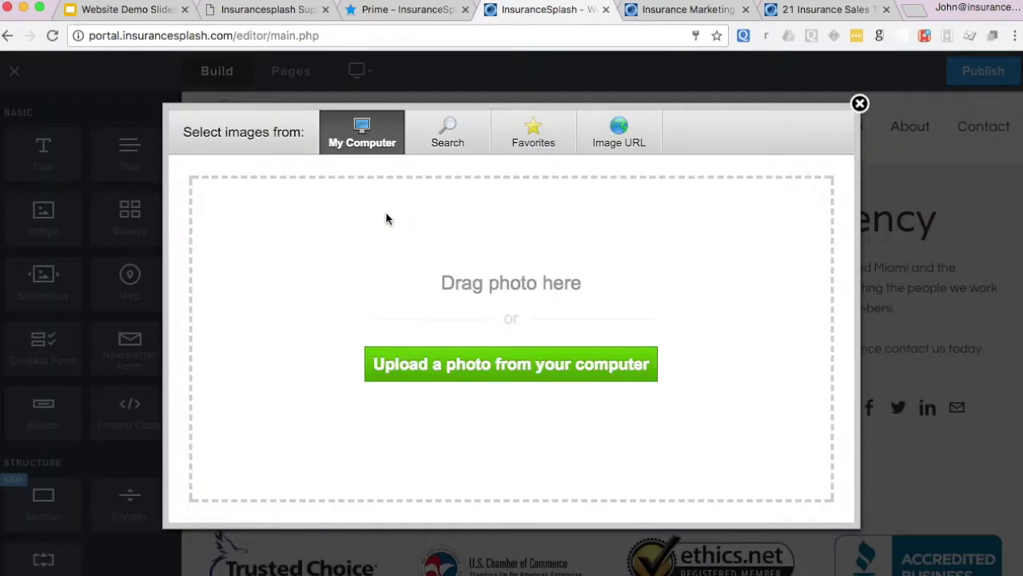
click(490, 366)
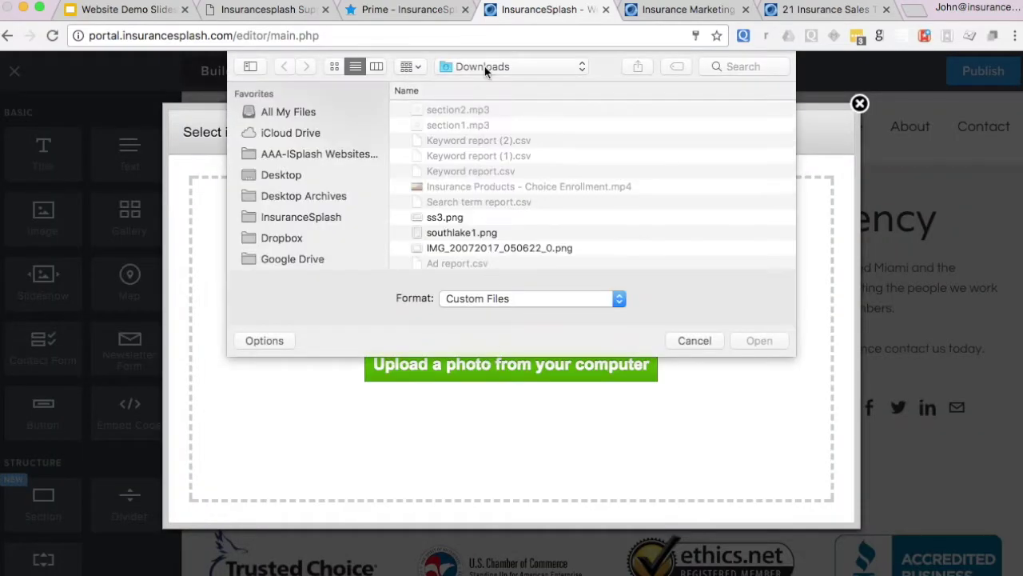
click(272, 175)
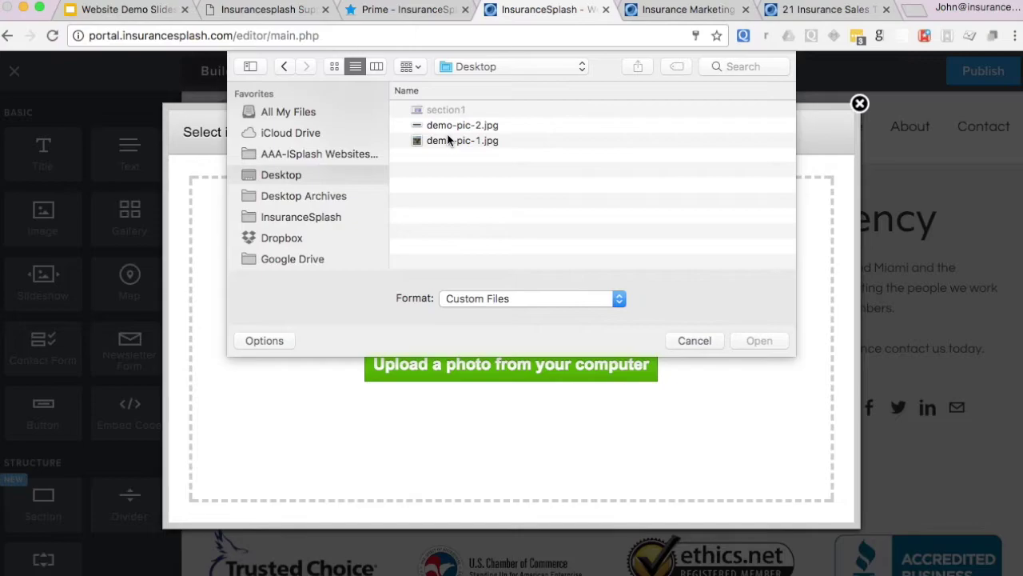
click(450, 141)
click(759, 342)
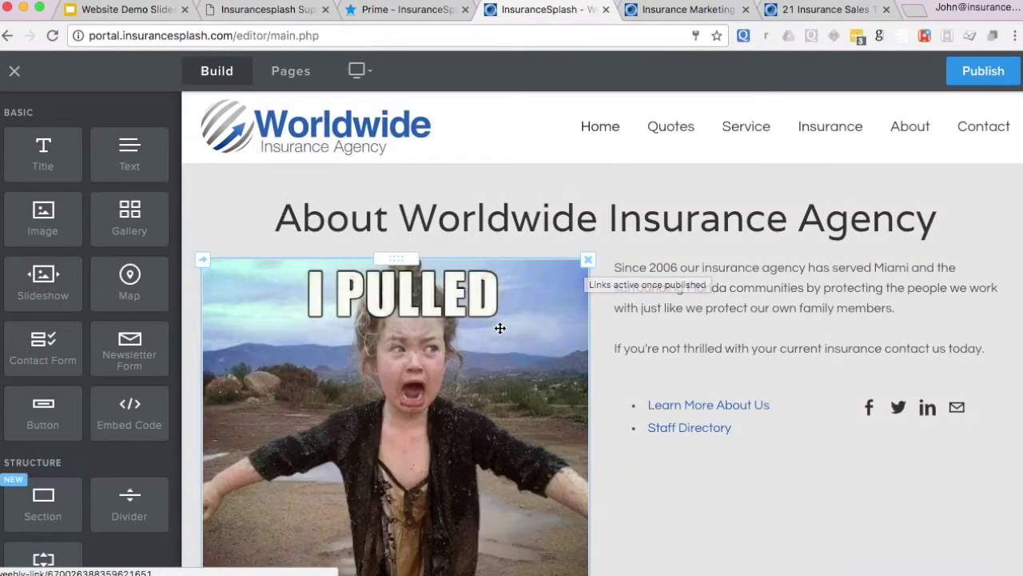
scroll(498, 327, down, 5)
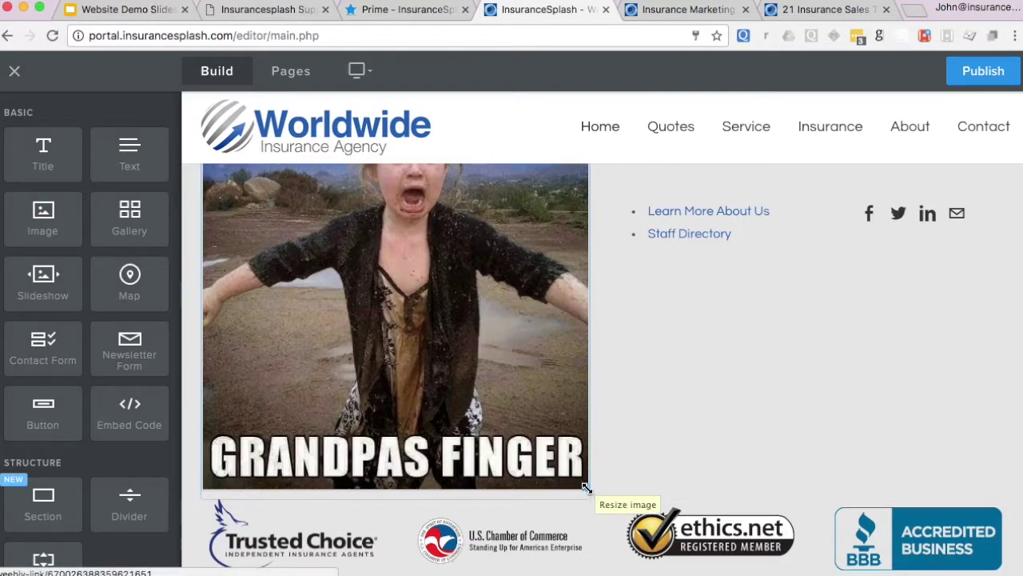
drag(586, 486, 509, 332)
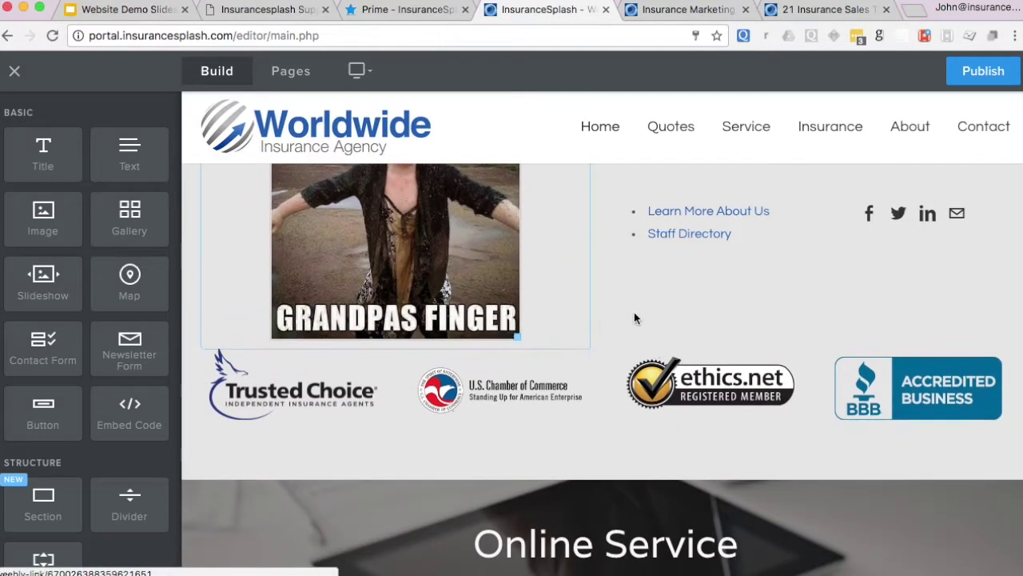
scroll(637, 317, up, 5)
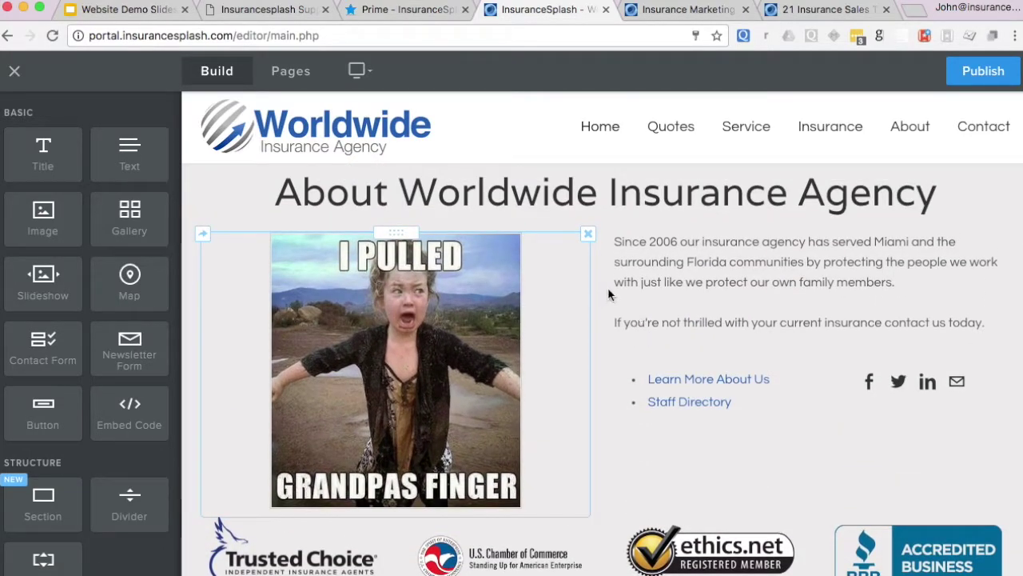
click(663, 254)
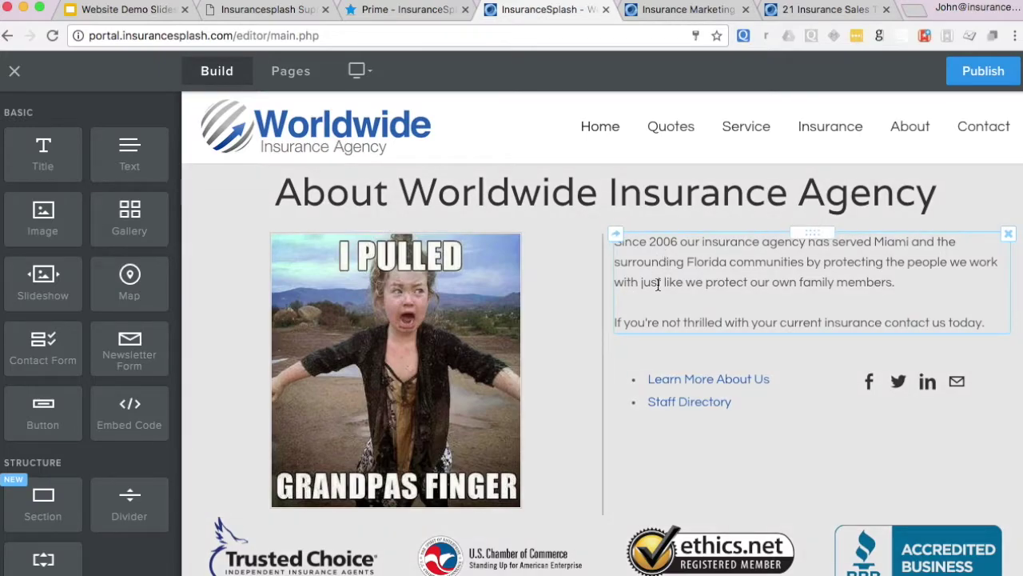
- Scroll through the Home page sections and select the word 'Sesame' in the address
scroll(661, 286, up, 2)
scroll(659, 286, down, 15)
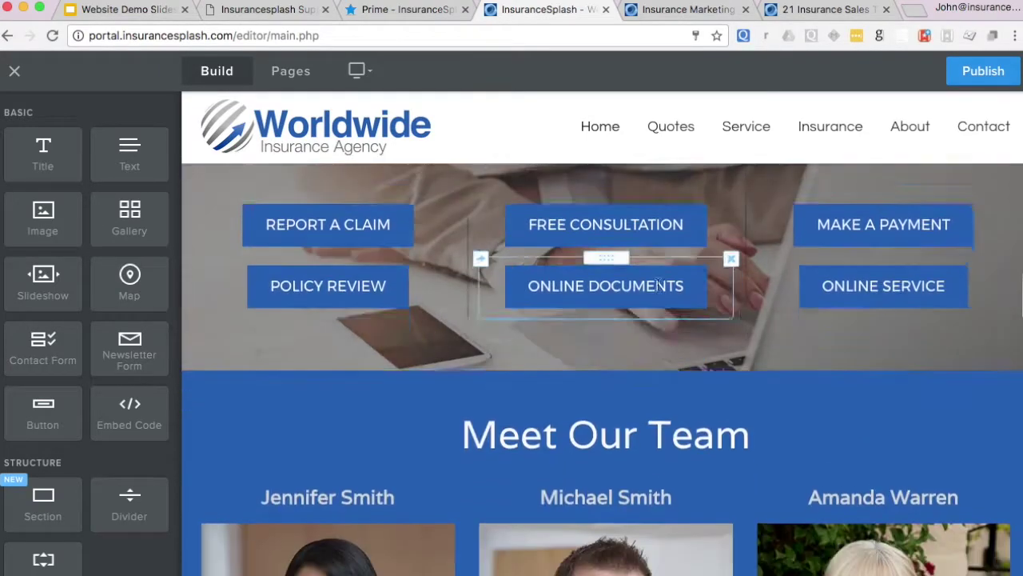
scroll(657, 286, down, 10)
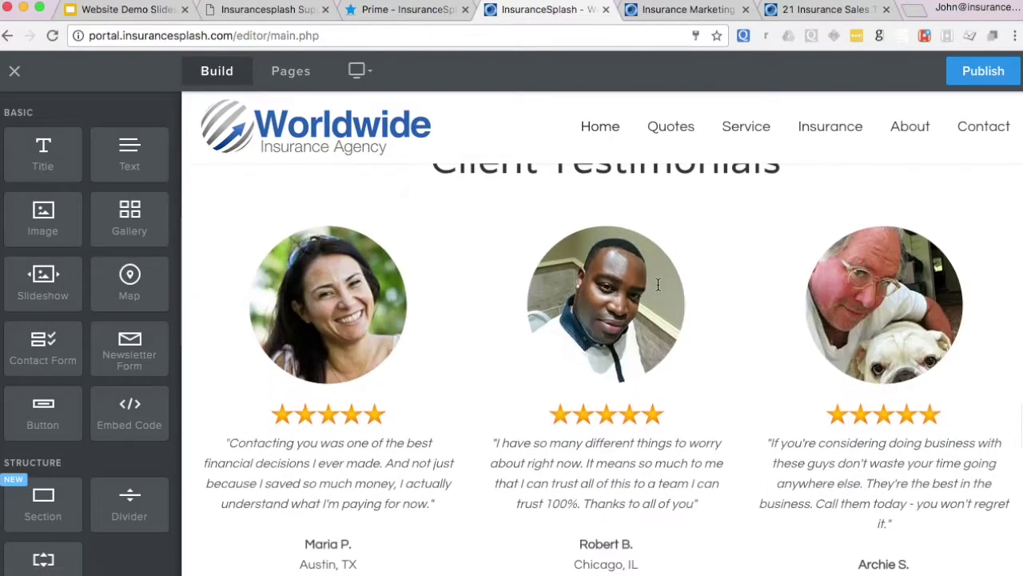
scroll(603, 309, down, 12)
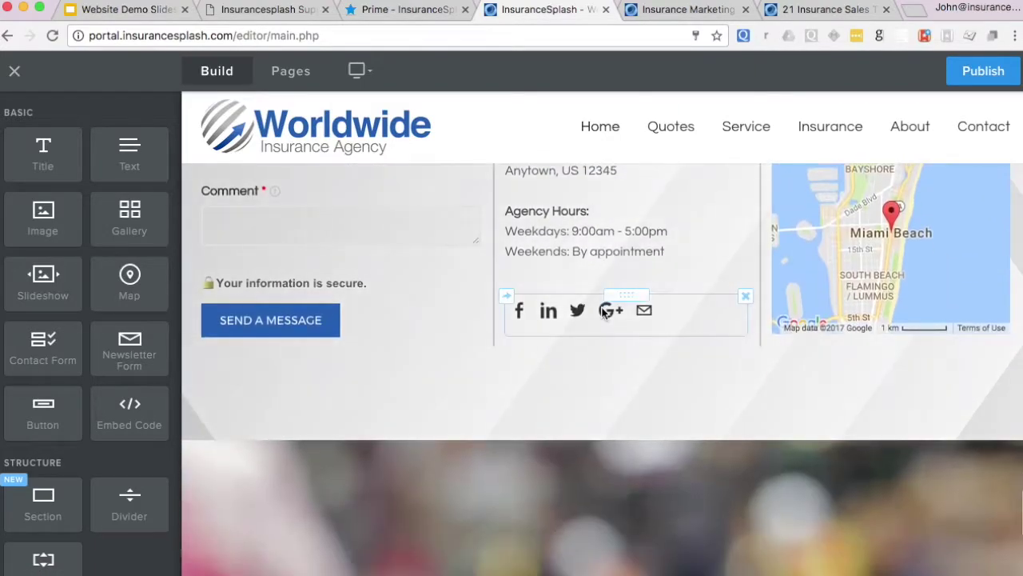
scroll(603, 309, up, 3)
double_click(557, 261)
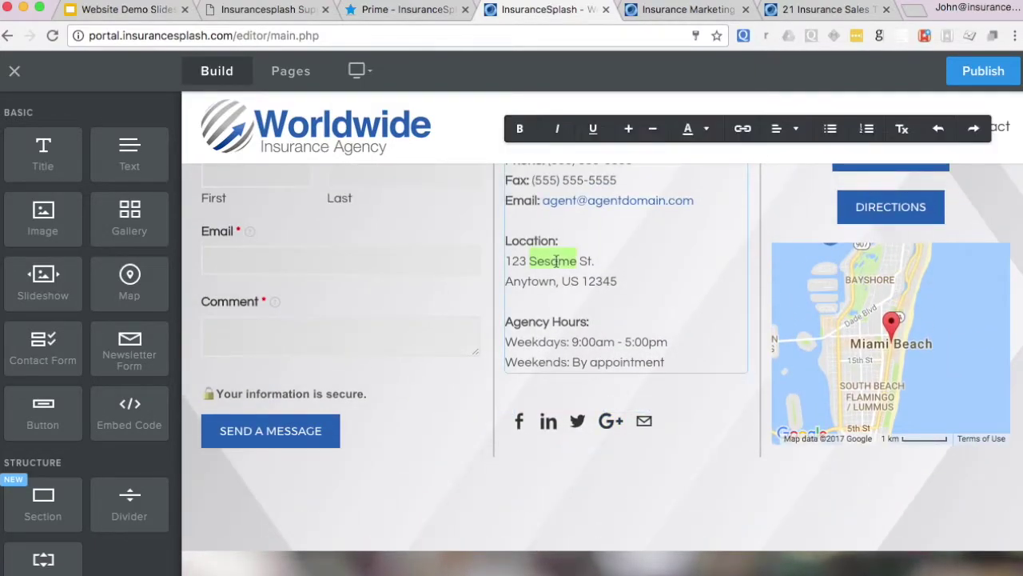
- Scroll down to the insurance carriers, then go to the Insurance Marketing blog
scroll(550, 320, up, 3)
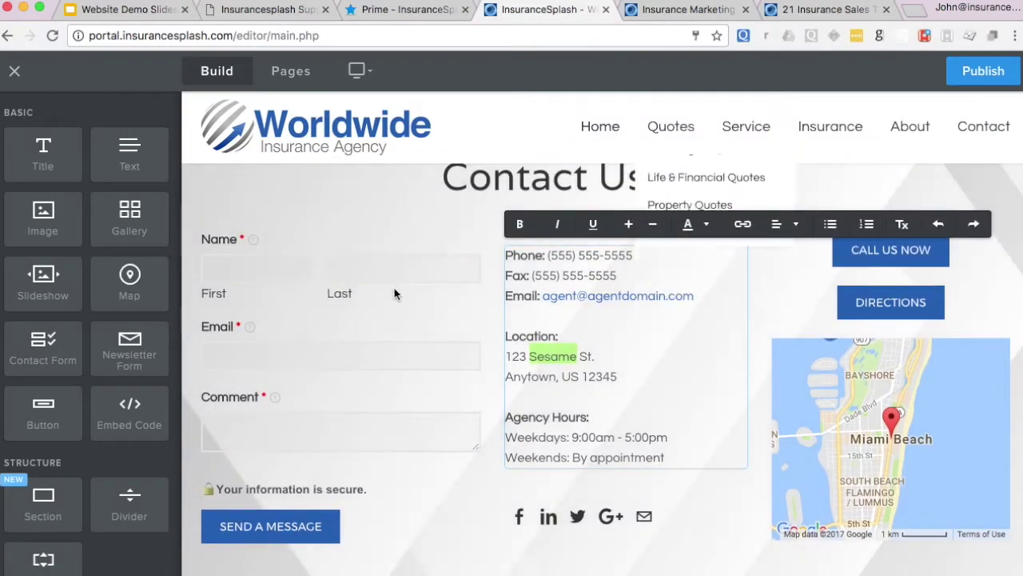
scroll(395, 290, down, 5)
scroll(394, 293, down, 5)
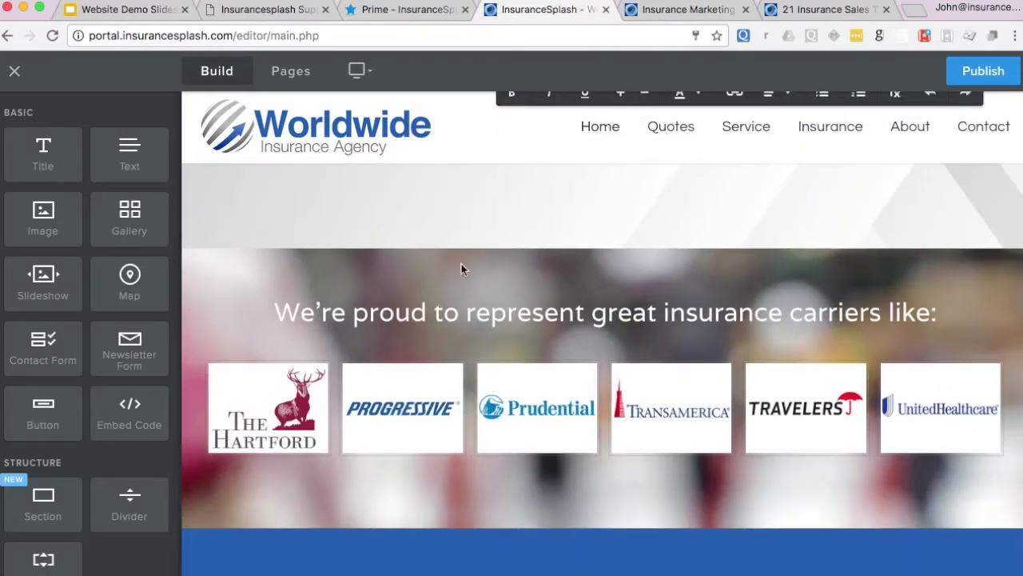
click(692, 11)
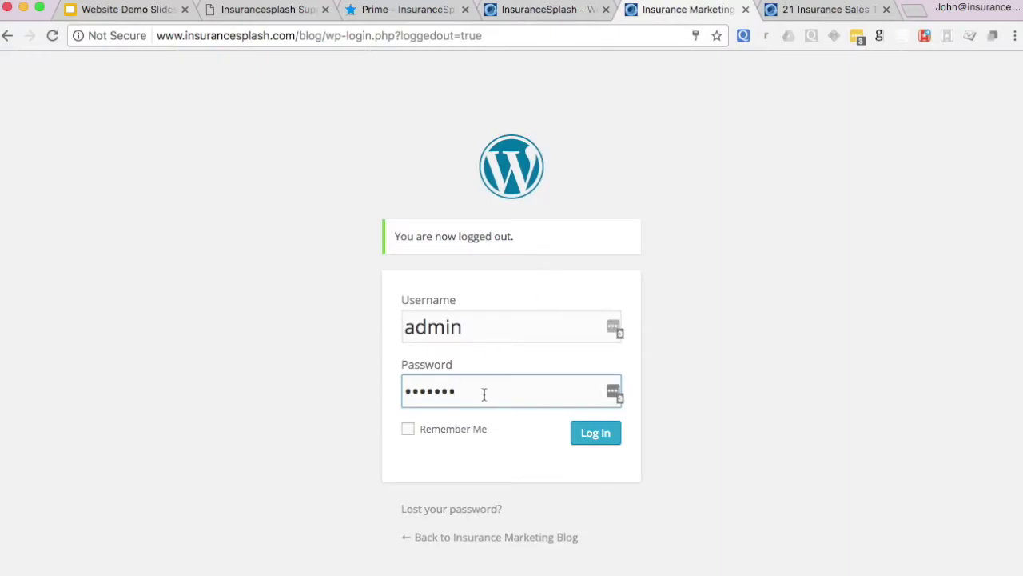
- Log in with the autofilled credentials, dismiss the save-password prompt, and go to Posts
click(597, 438)
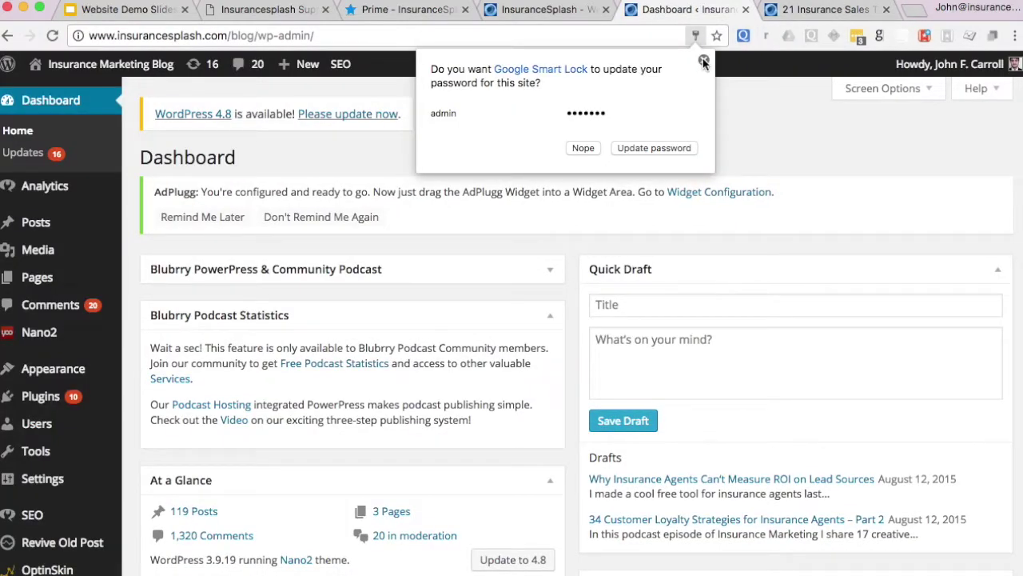
click(703, 62)
scroll(40, 272, down, 10)
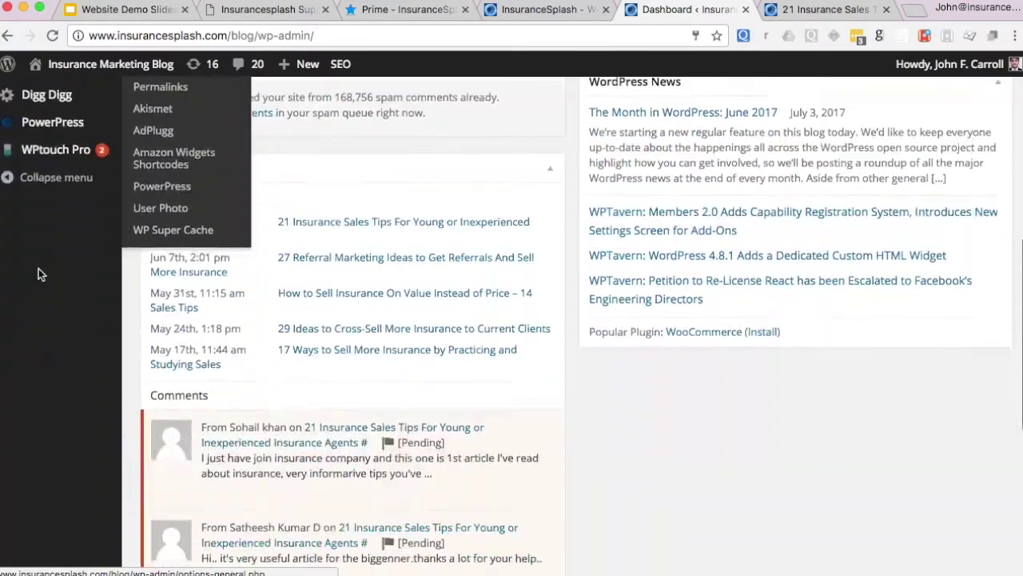
scroll(39, 272, down, 5)
scroll(38, 272, up, 15)
mouse_move(26, 370)
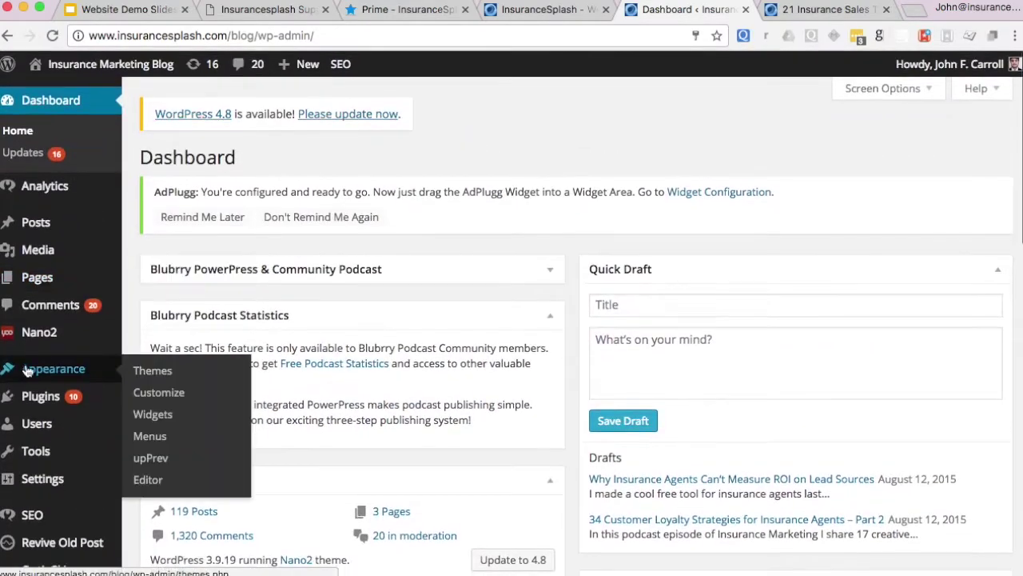
mouse_move(32, 518)
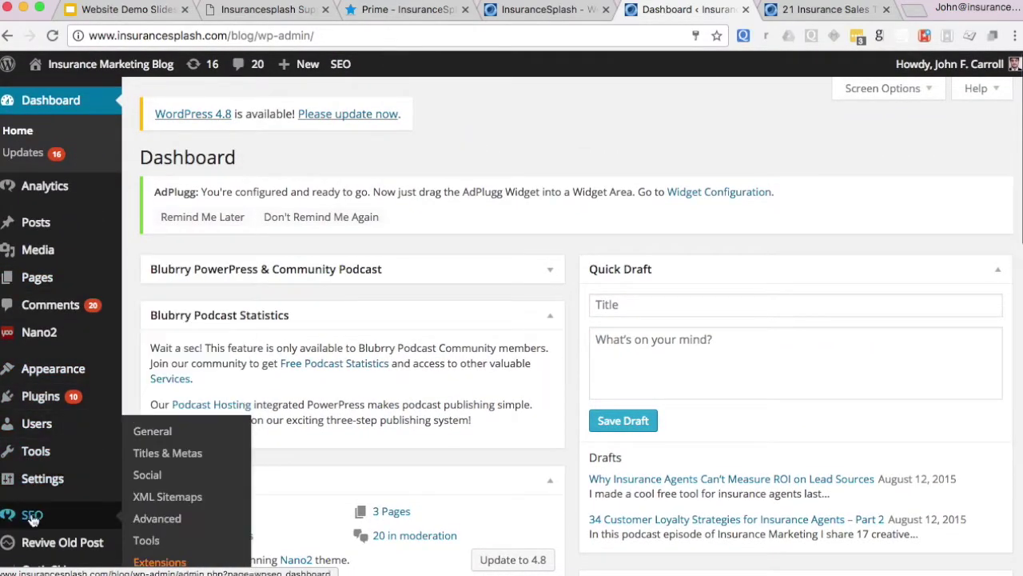
click(38, 225)
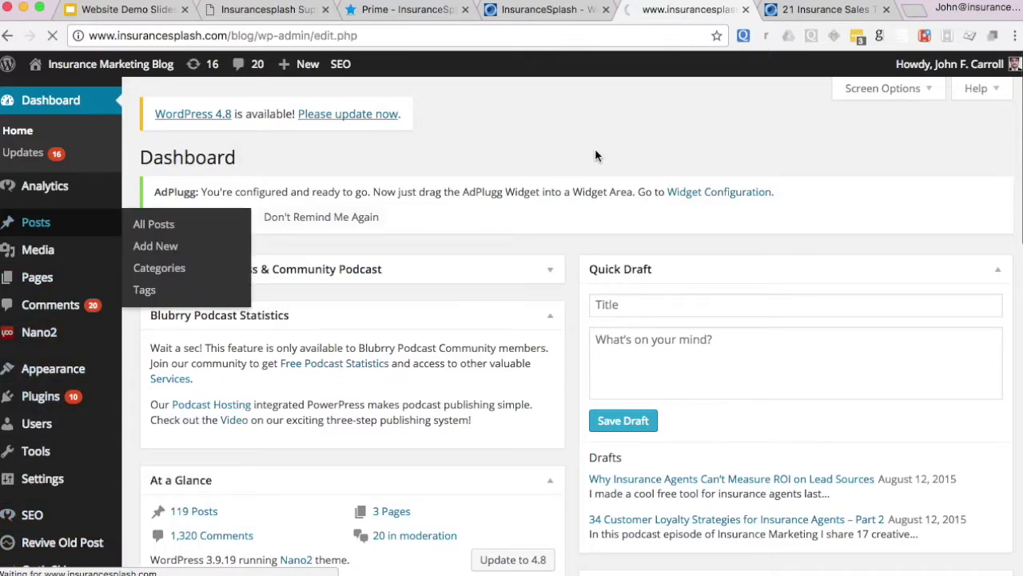
scroll(347, 433, down, 15)
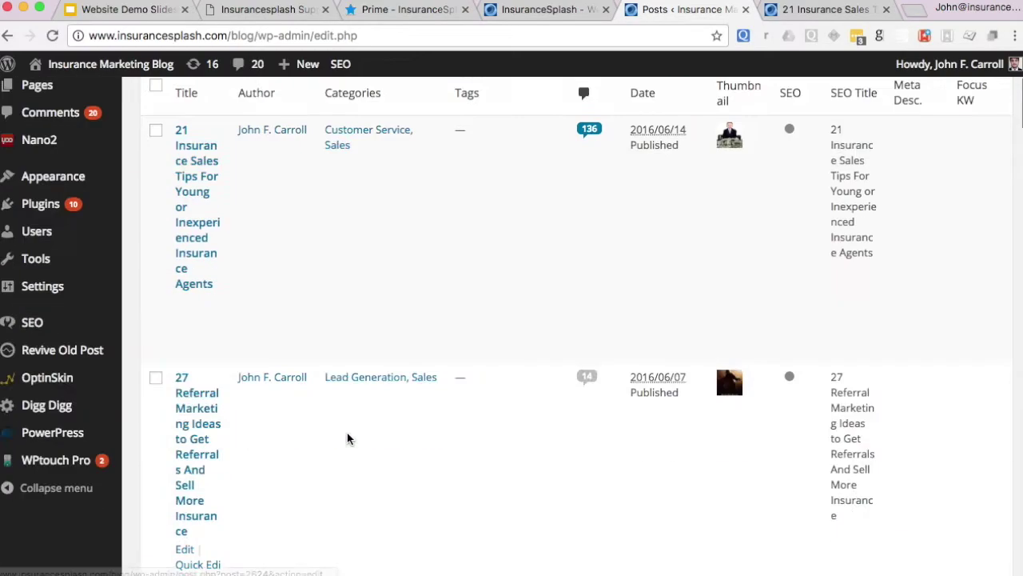
scroll(347, 438, up, 14)
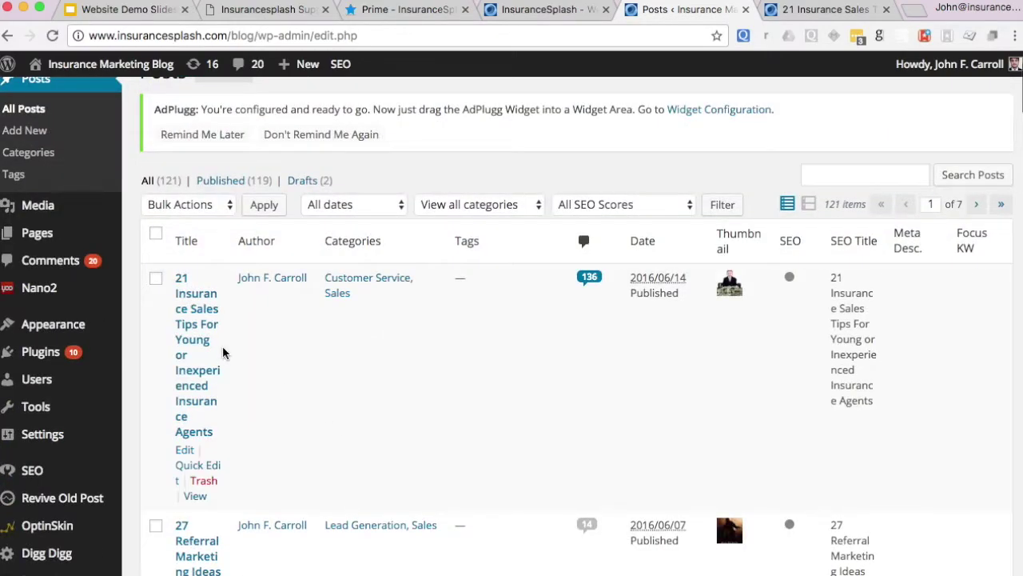
click(202, 325)
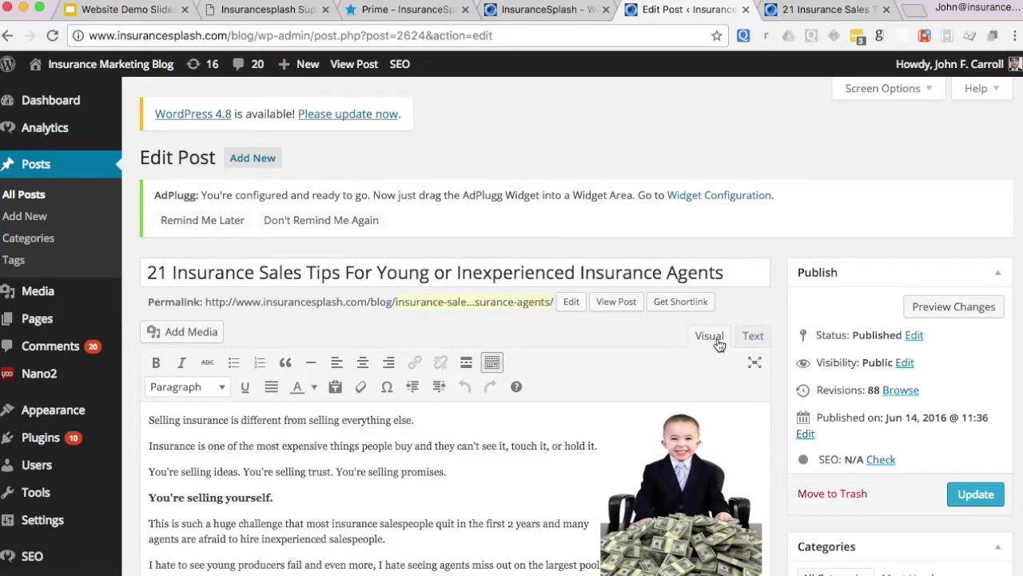
scroll(512, 360, down, 10)
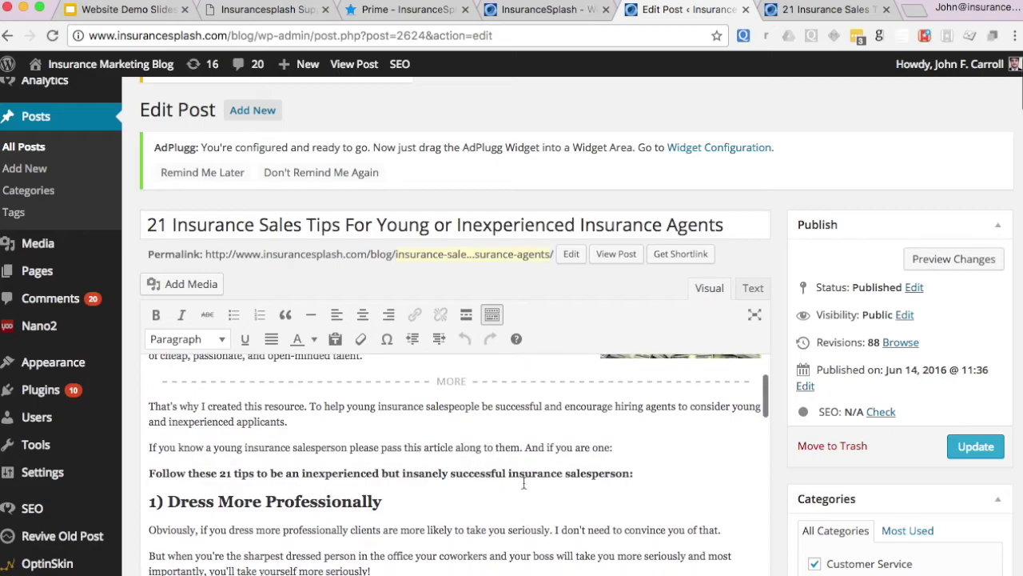
scroll(777, 317, down, 15)
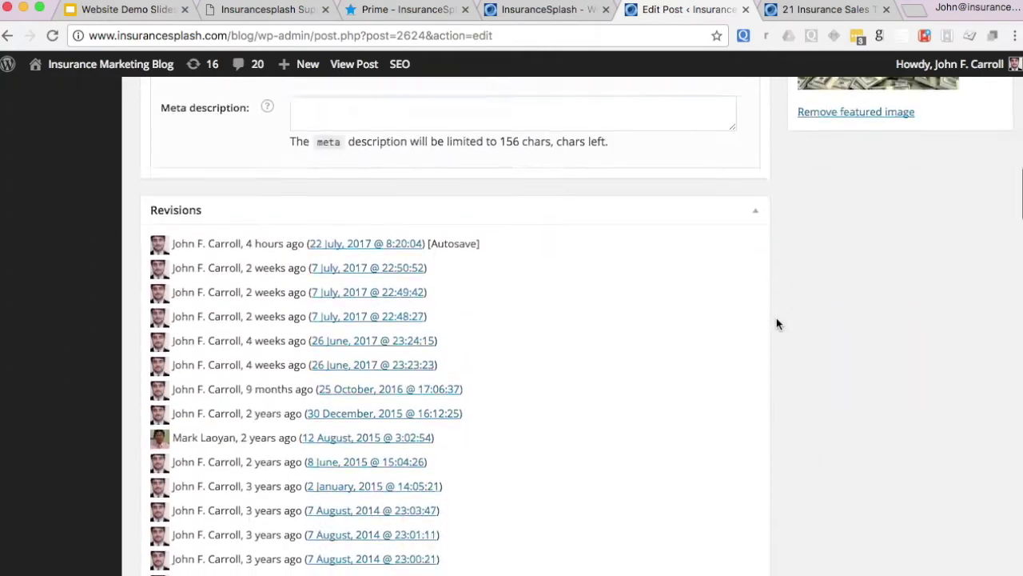
scroll(775, 319, up, 10)
scroll(775, 319, up, 10)
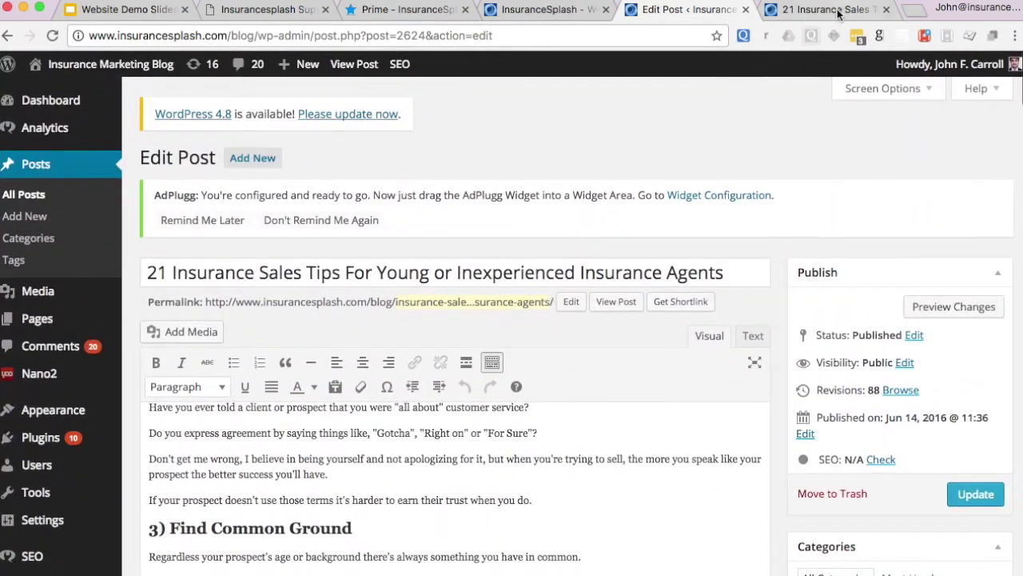
click(840, 9)
scroll(338, 286, down, 12)
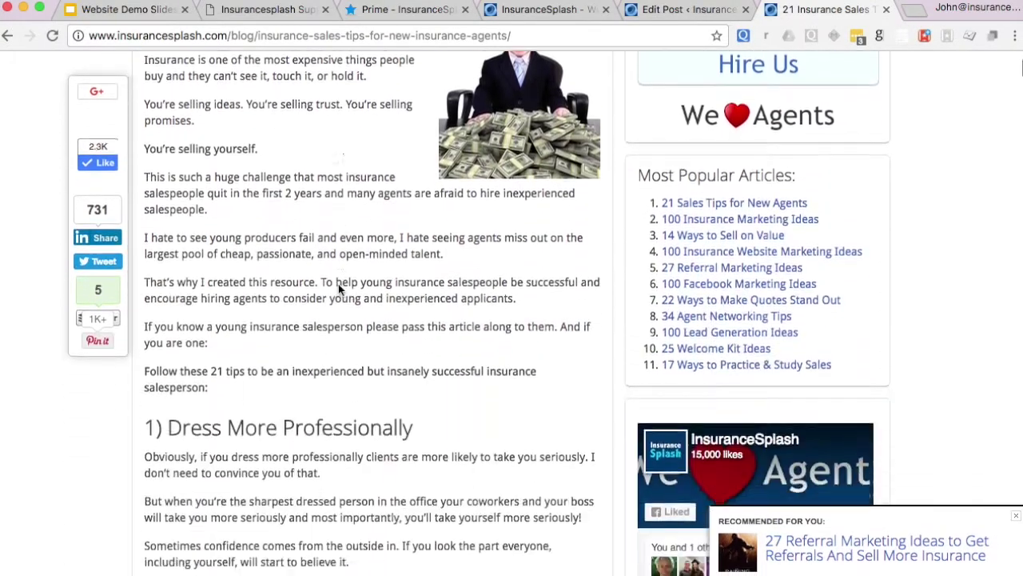
scroll(339, 290, up, 12)
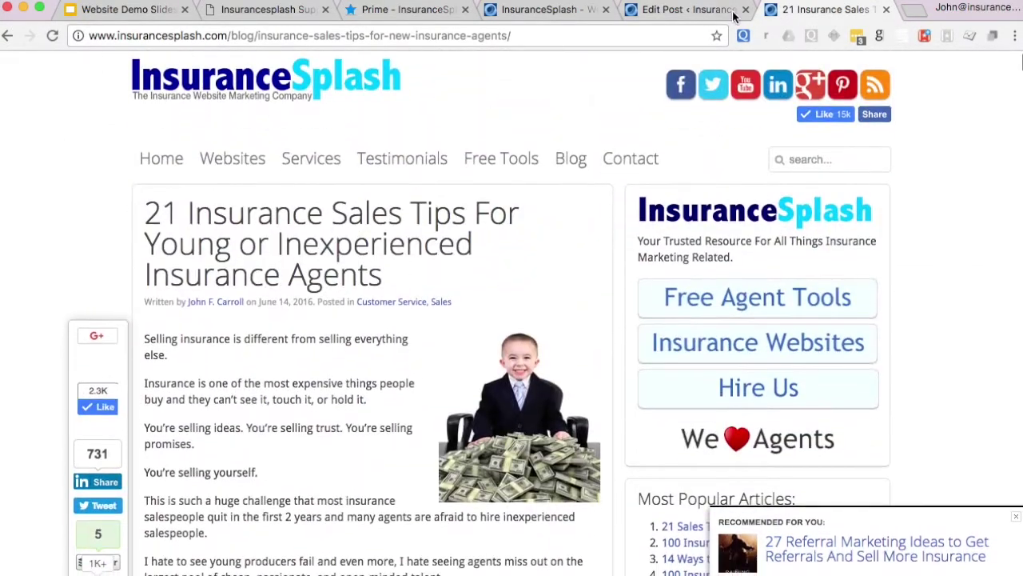
click(684, 10)
scroll(776, 352, down, 3)
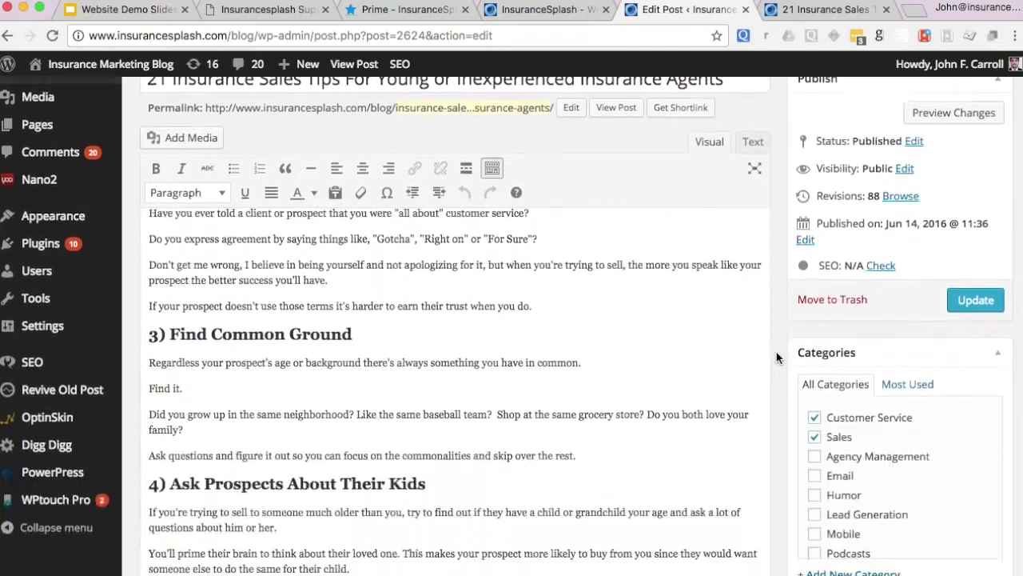
scroll(654, 384, up, 10)
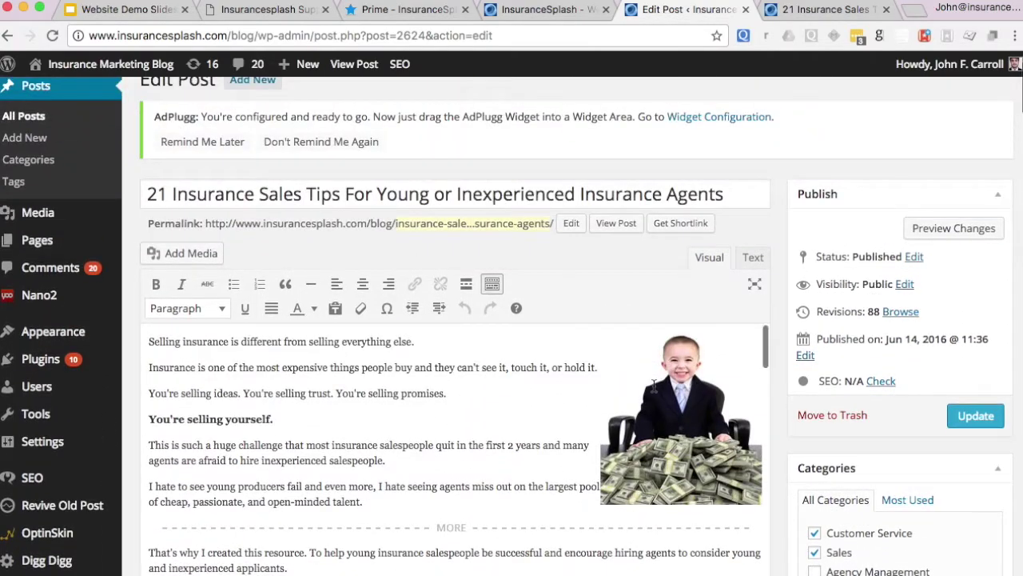
scroll(654, 386, up, 2)
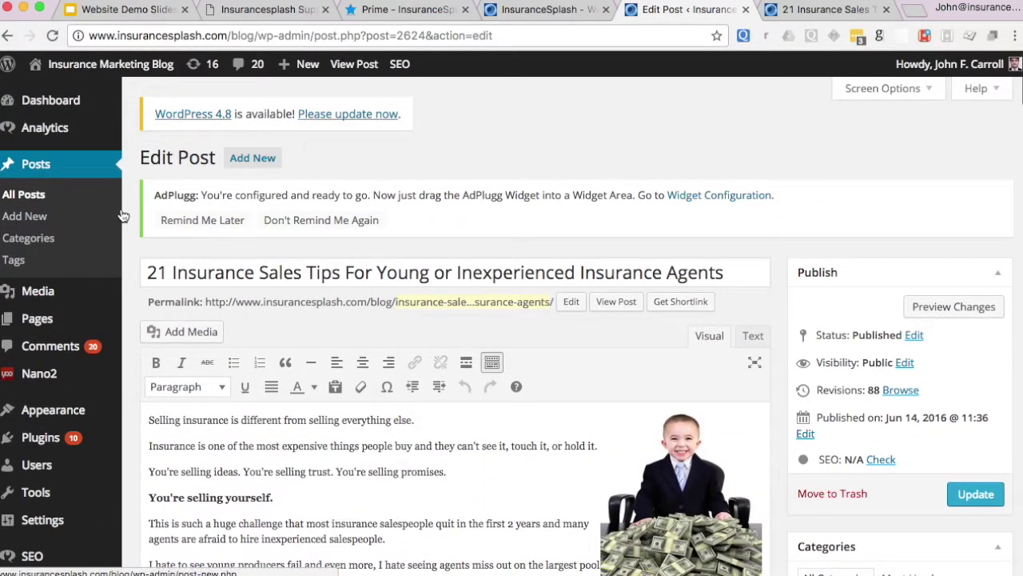
- Open the '25 Welcome Kit Ideas For New Insurance Customers' post from the Posts list
click(42, 169)
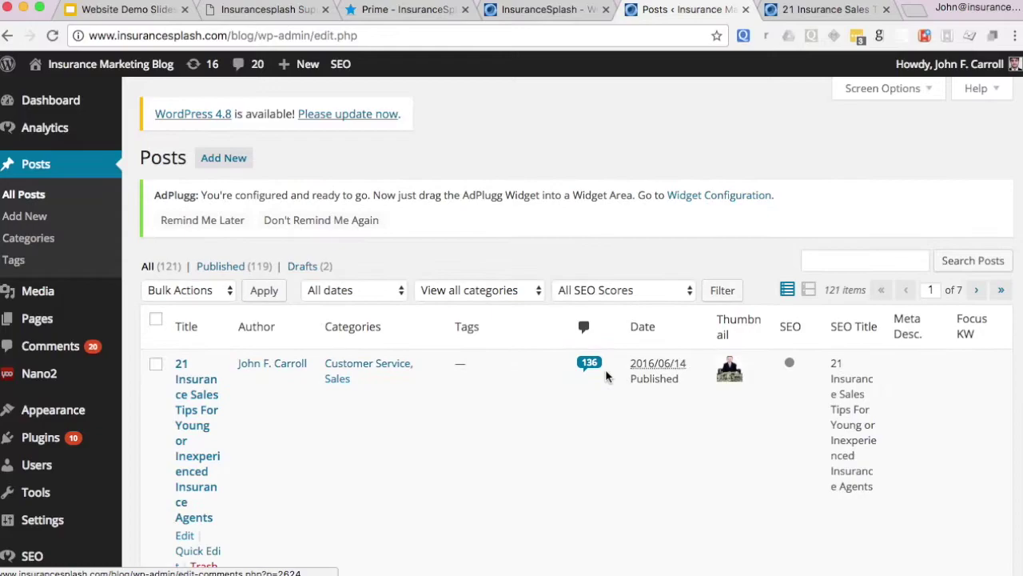
scroll(606, 379, down, 15)
scroll(607, 379, down, 4)
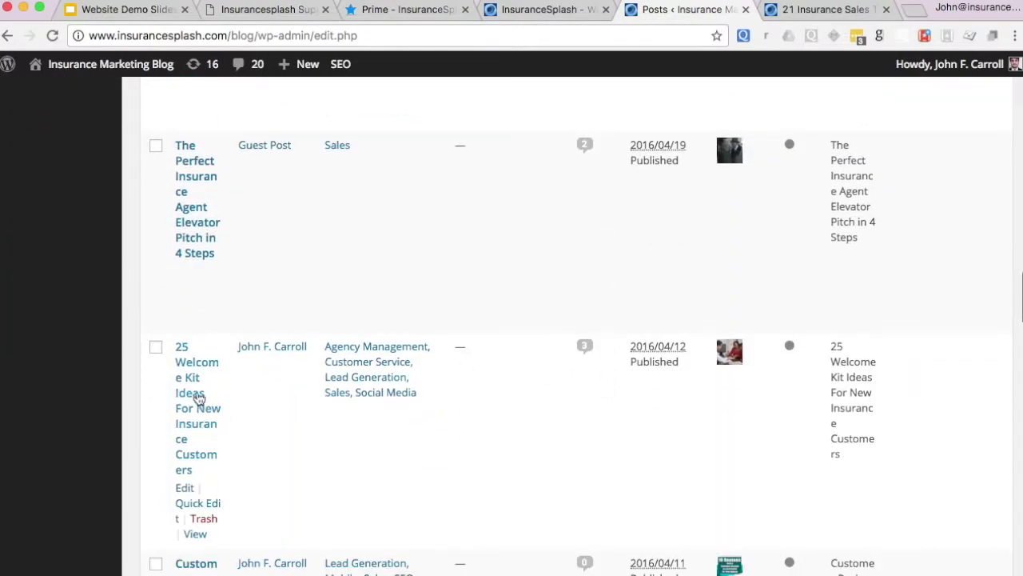
scroll(195, 400, down, 2)
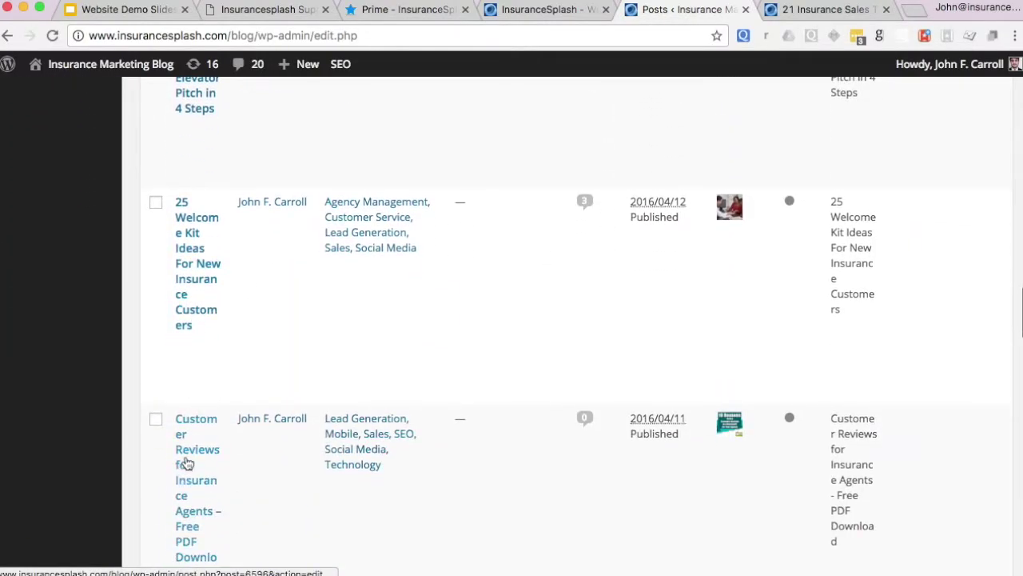
click(187, 267)
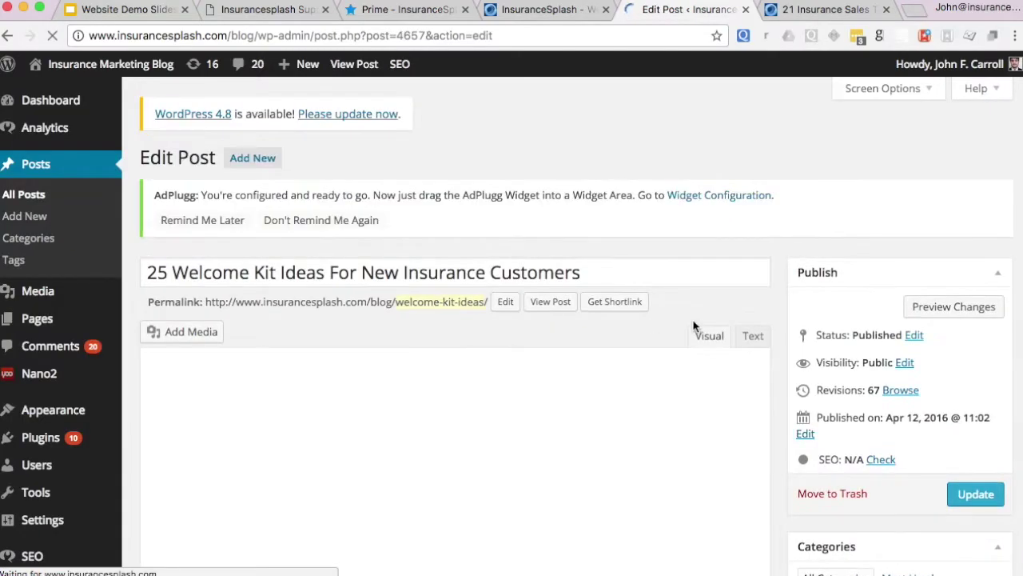
- Browse the admin sidebar menus and return to the Dashboard overview
scroll(365, 331, down, 3)
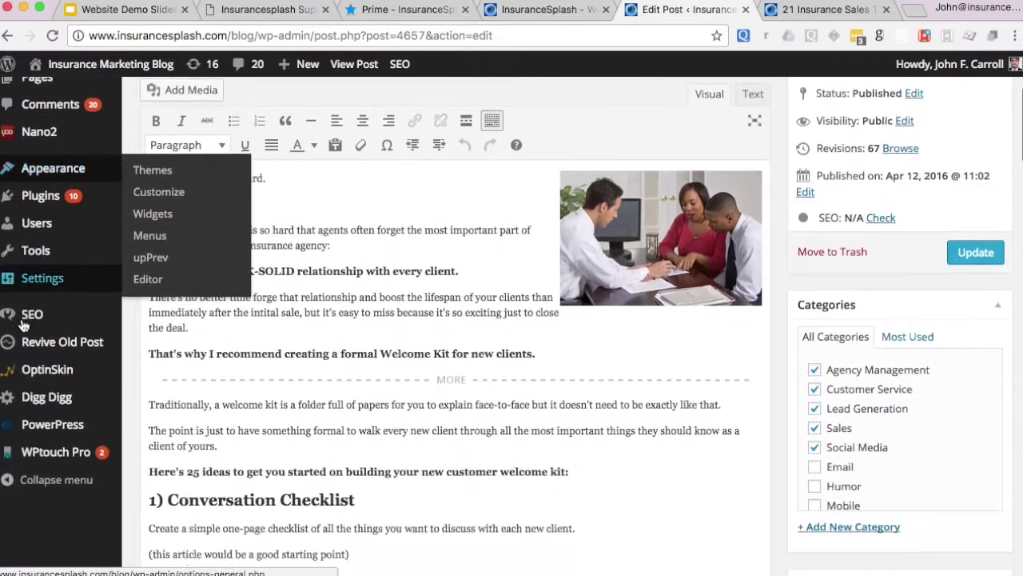
mouse_move(24, 324)
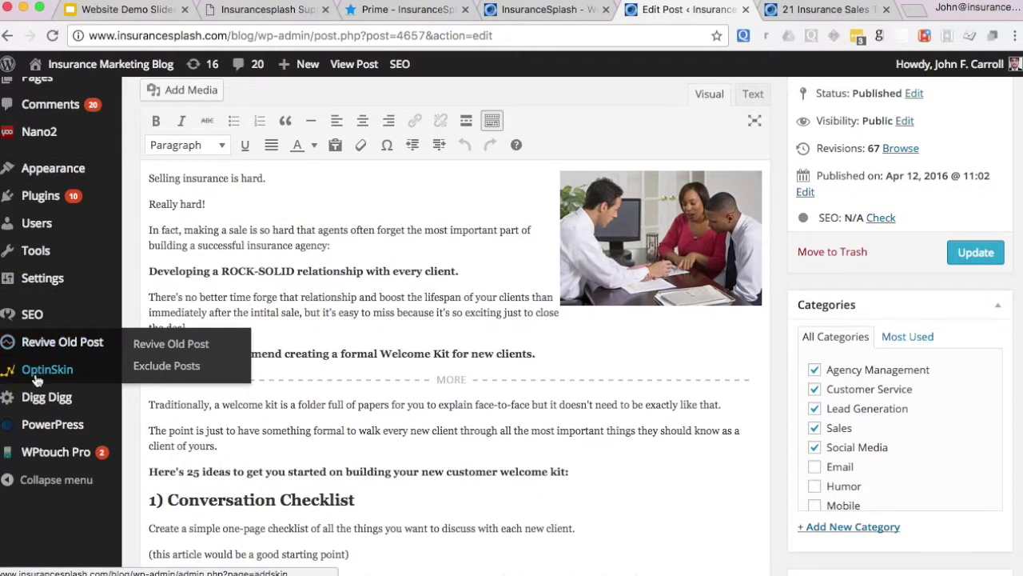
mouse_move(40, 409)
mouse_move(46, 455)
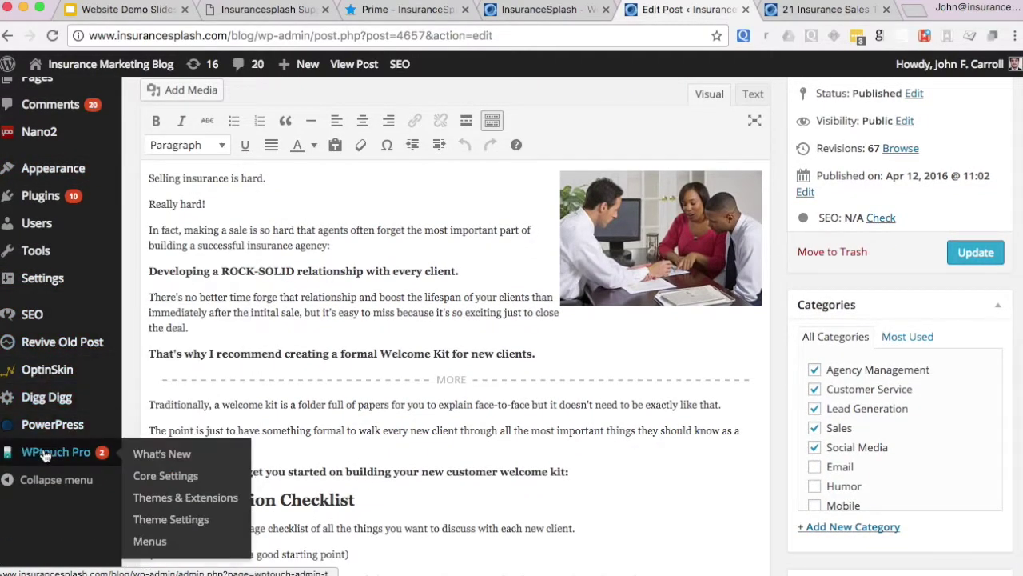
scroll(45, 455, up, 3)
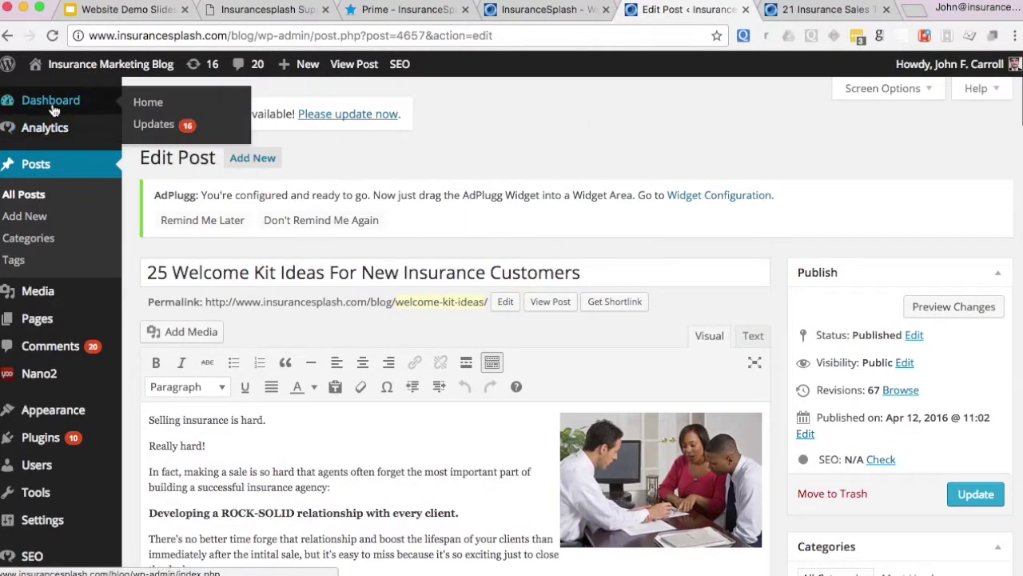
click(52, 103)
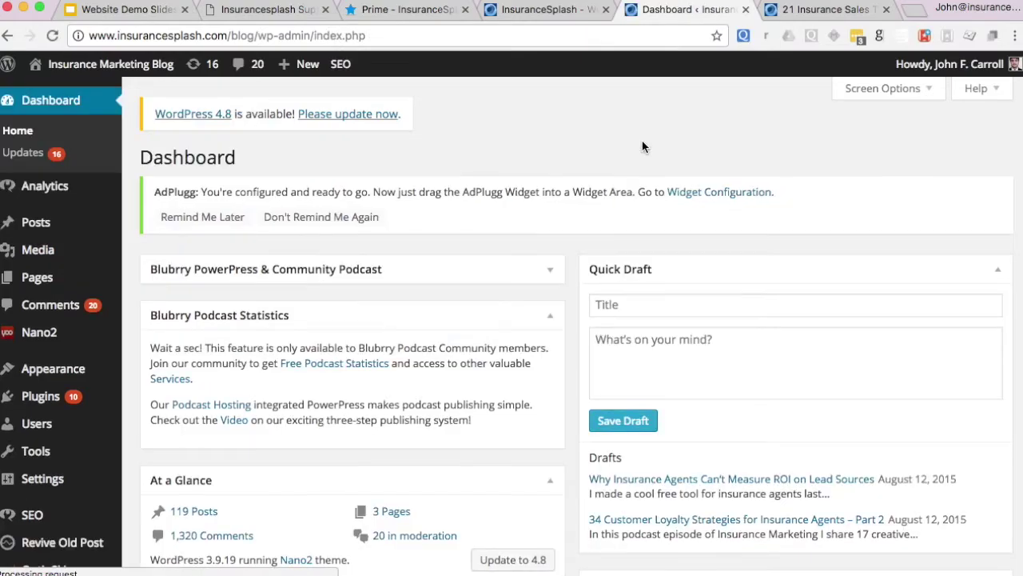
scroll(551, 207, down, 3)
scroll(552, 206, down, 10)
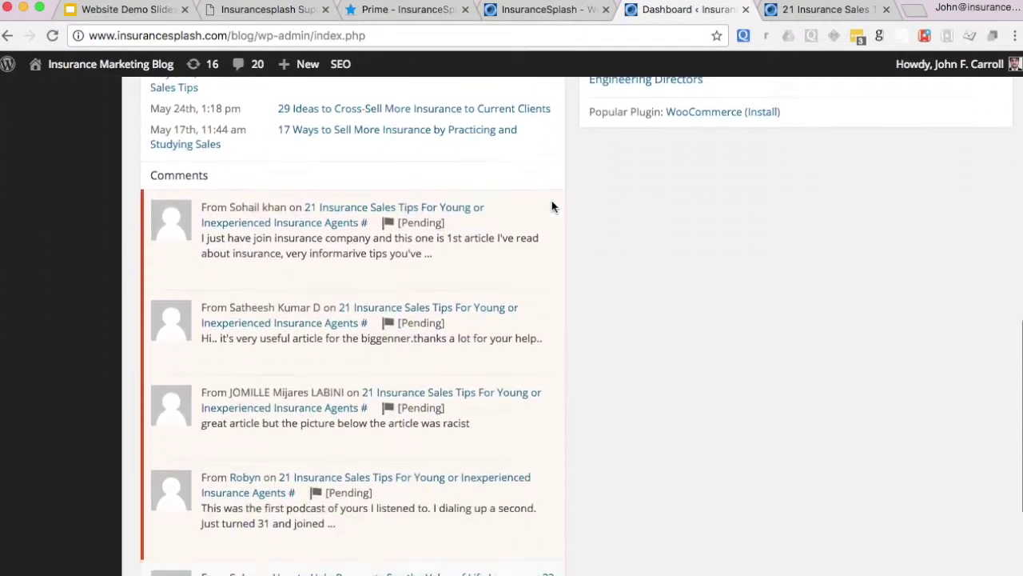
scroll(552, 206, up, 15)
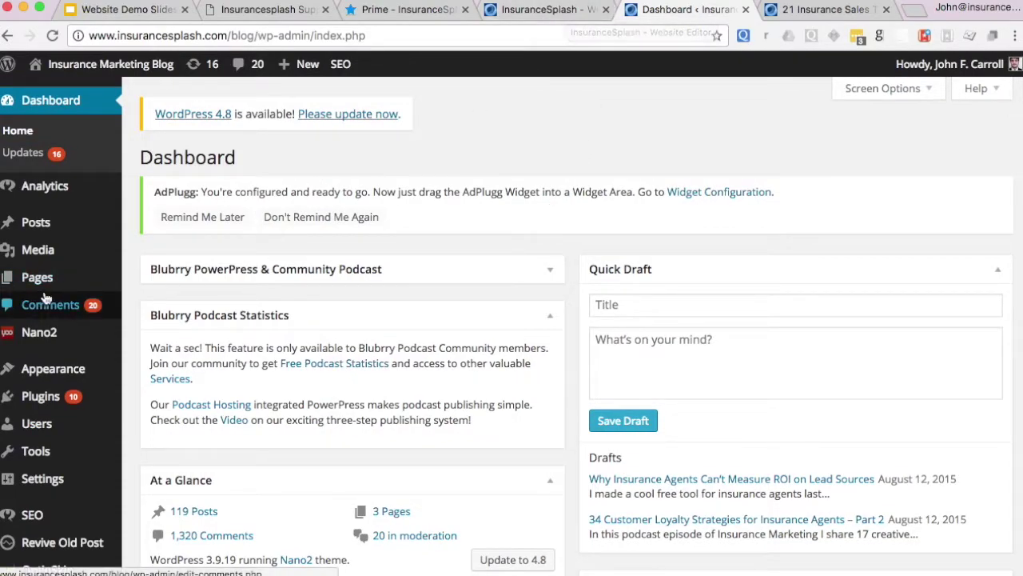
- Back in the agency site editor, choose Staff Directory from the site's About menu
click(562, 18)
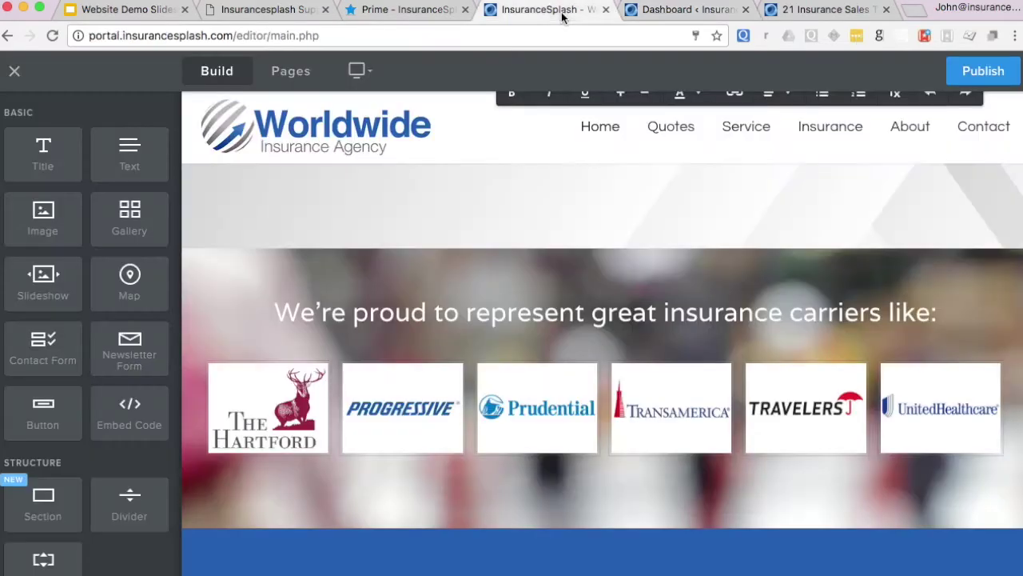
scroll(566, 308, up, 10)
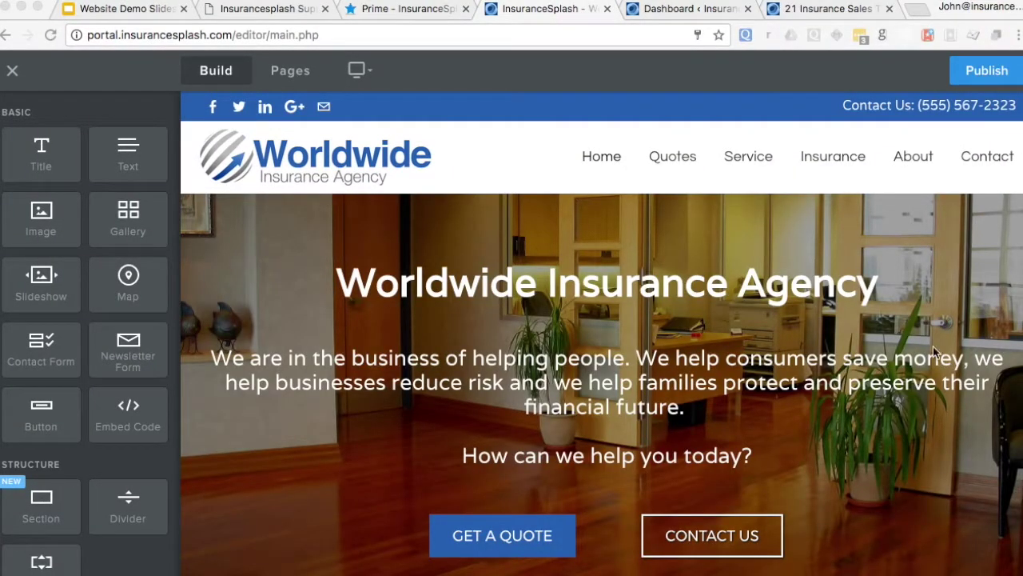
scroll(900, 252, down, 1)
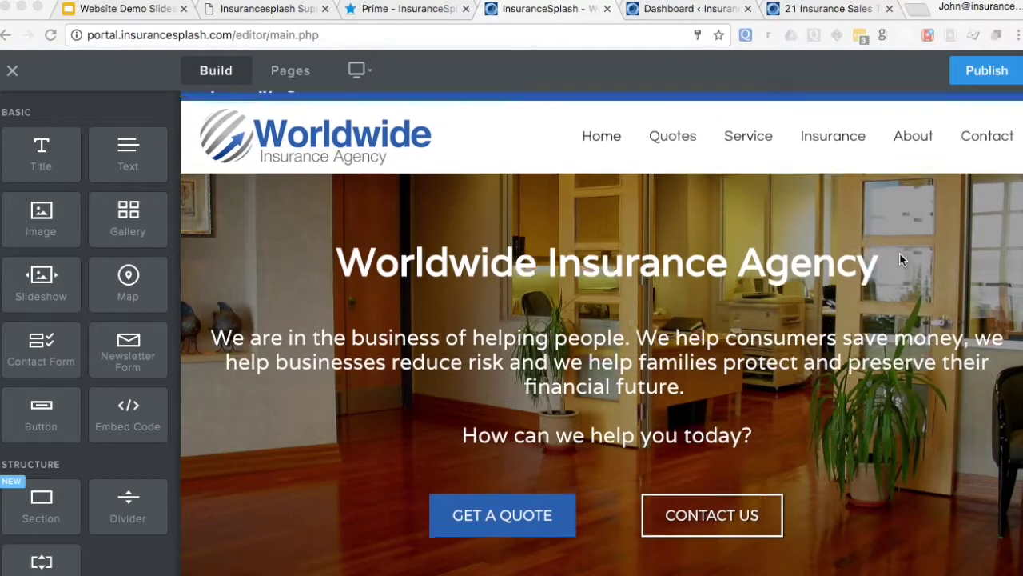
scroll(900, 252, up, 1)
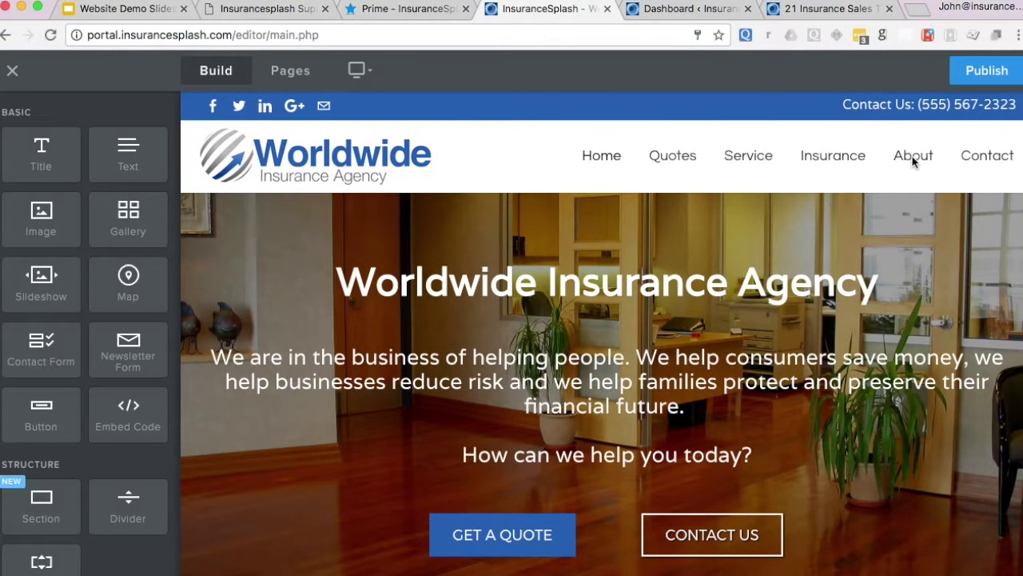
mouse_move(932, 164)
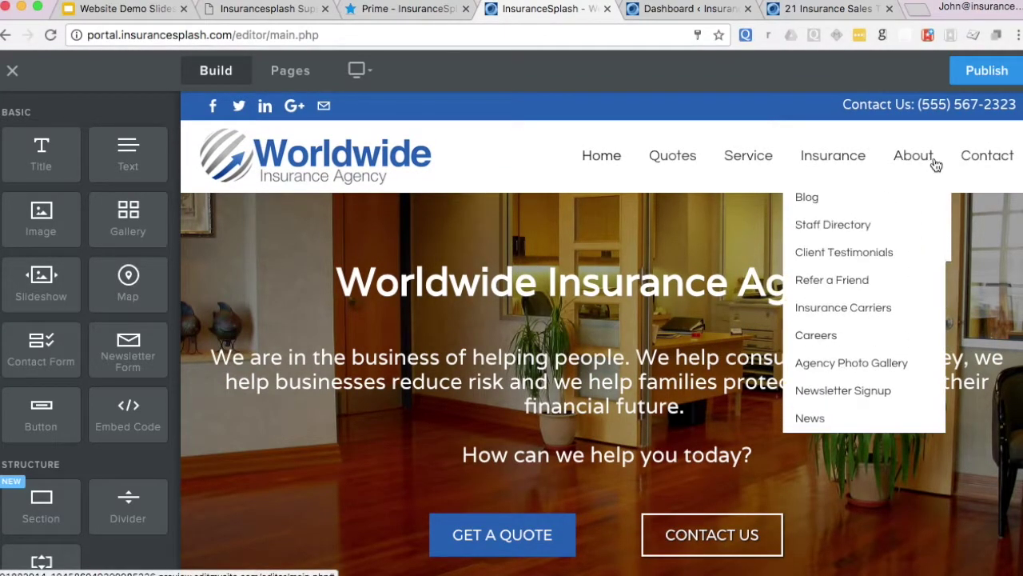
click(839, 226)
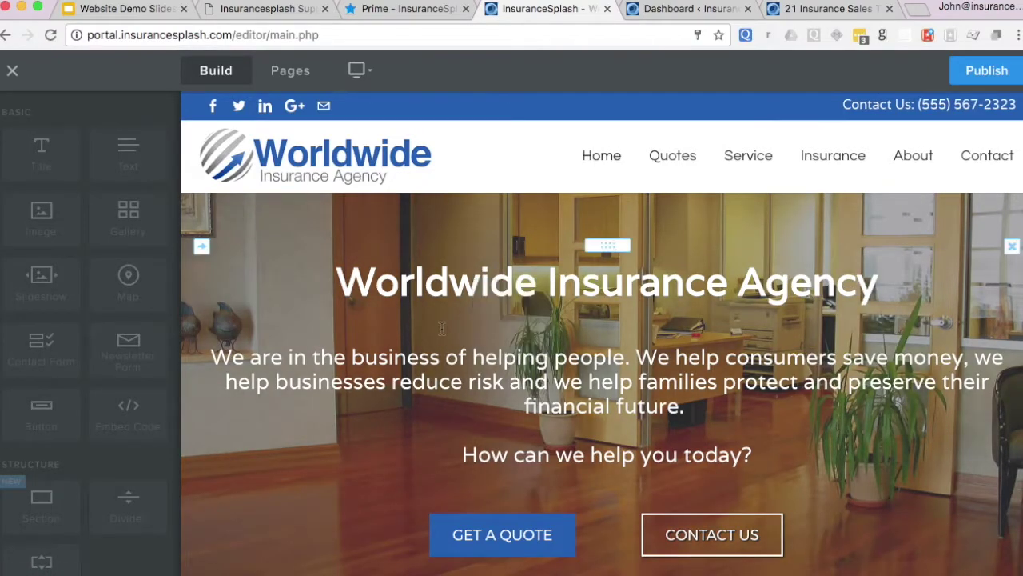
scroll(352, 336, down, 2)
- Add the missing letters to the owner's surname in the first staff directory entry
scroll(352, 336, down, 1)
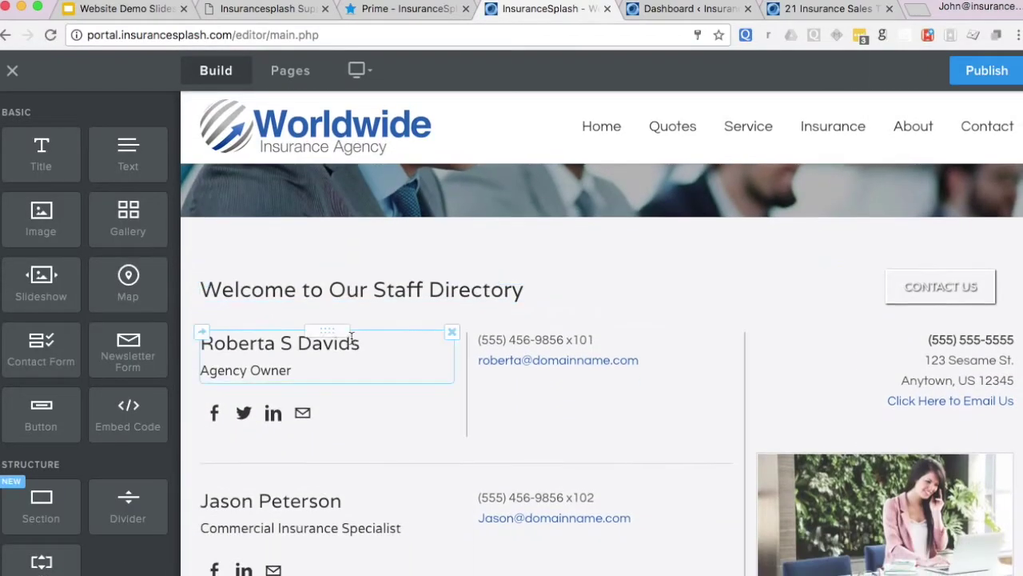
double_click(346, 344)
click(360, 343)
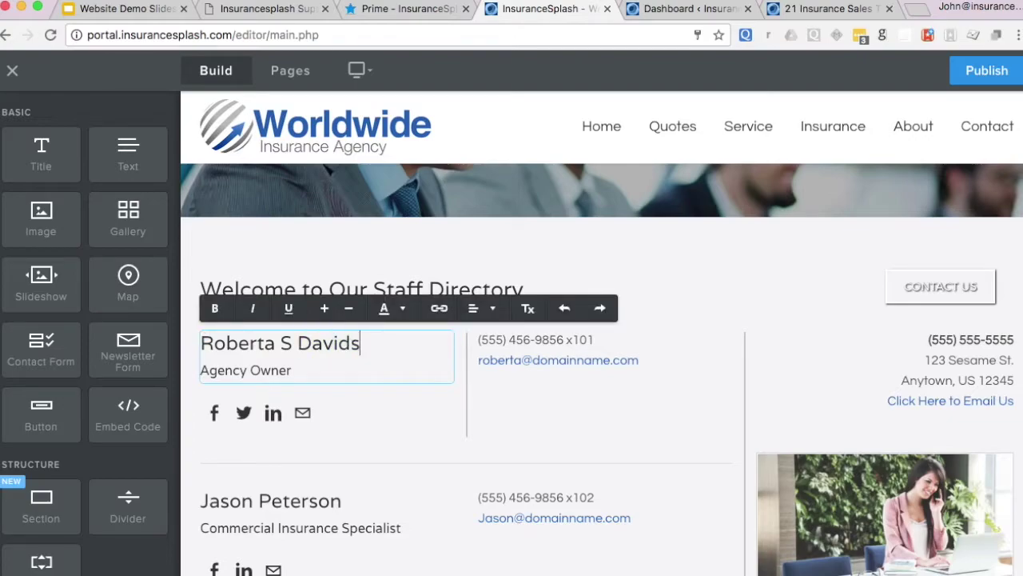
click(703, 270)
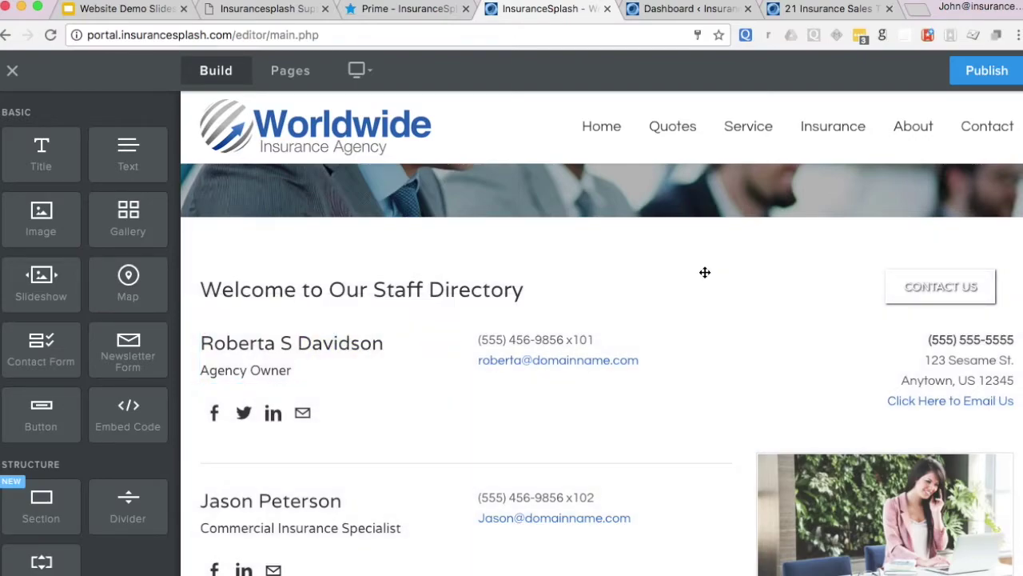
scroll(704, 384, down, 2)
scroll(705, 386, up, 3)
scroll(705, 385, up, 2)
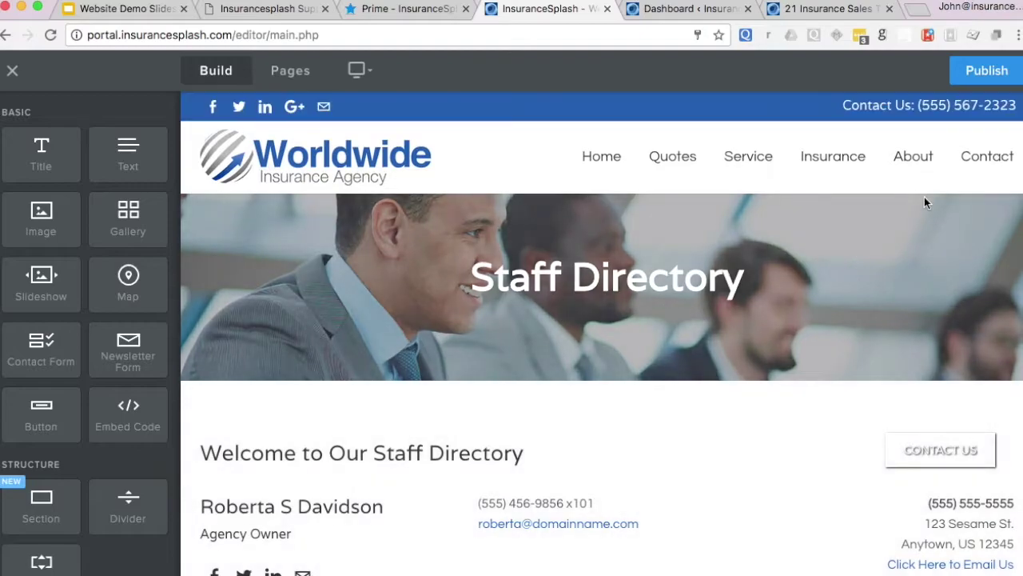
- Publish the site to prime.insurancesplash.com and close the 'Website Published!' confirmation
click(992, 71)
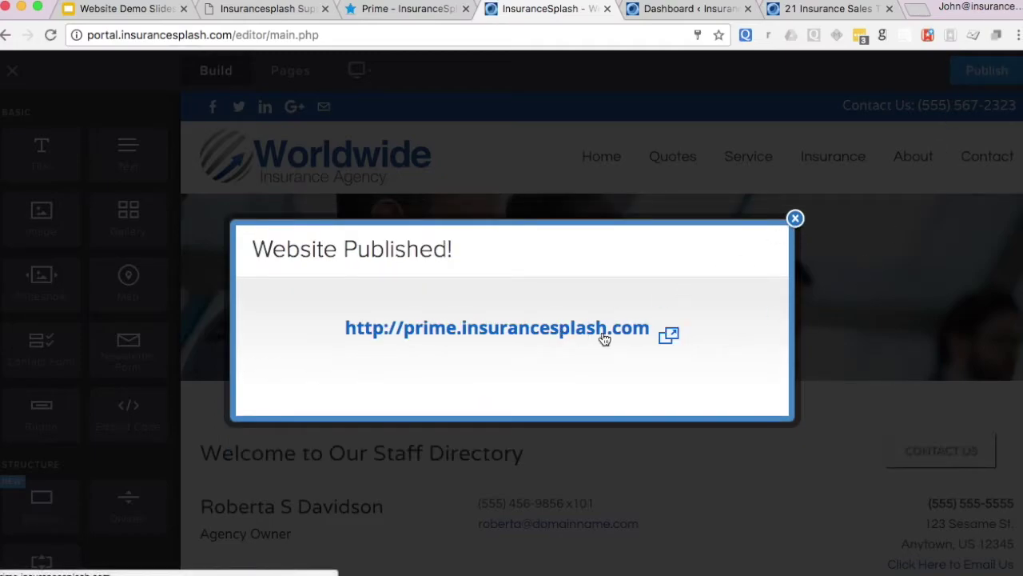
click(795, 218)
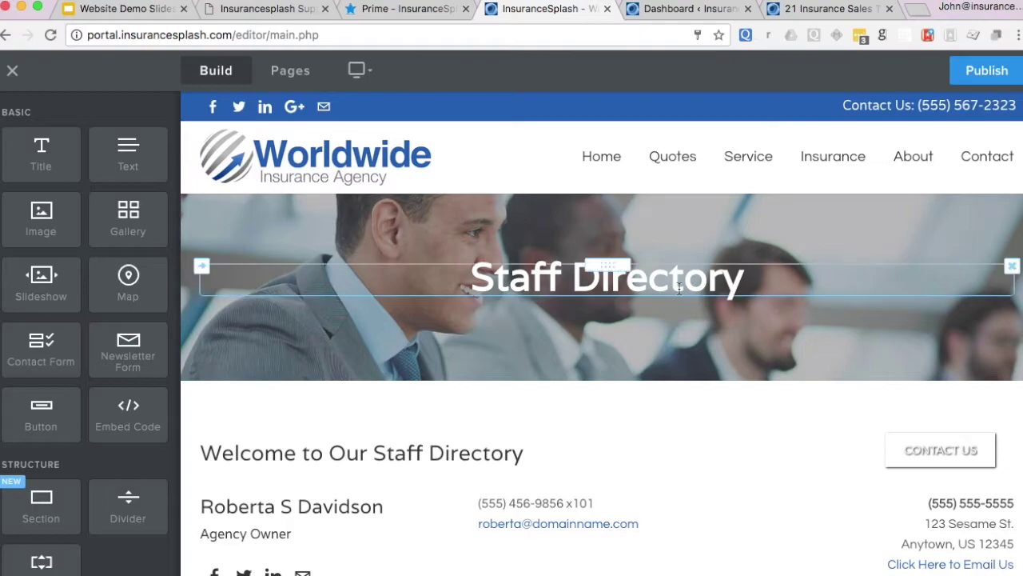
scroll(679, 289, down, 3)
scroll(679, 289, down, 10)
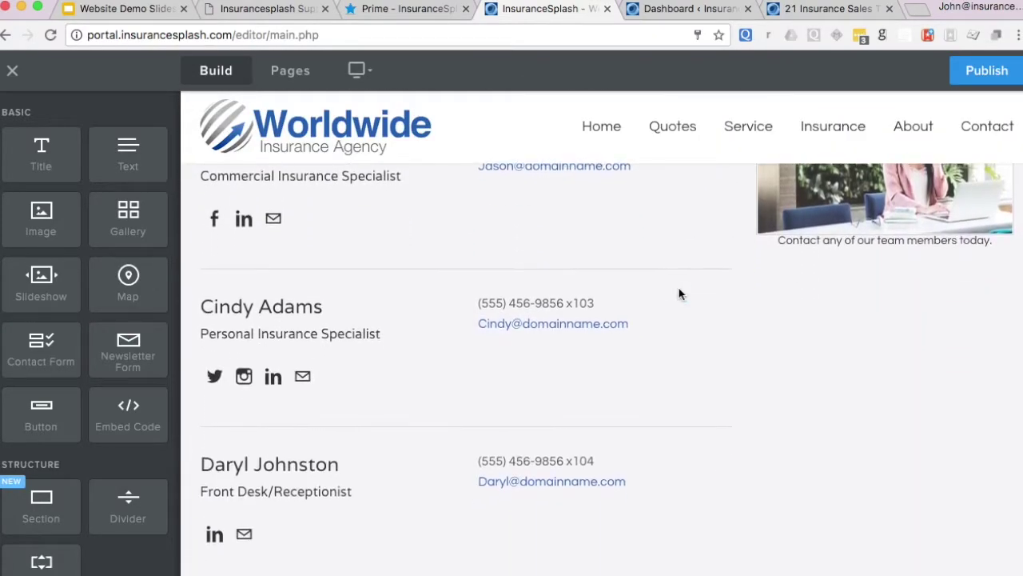
scroll(679, 288, up, 13)
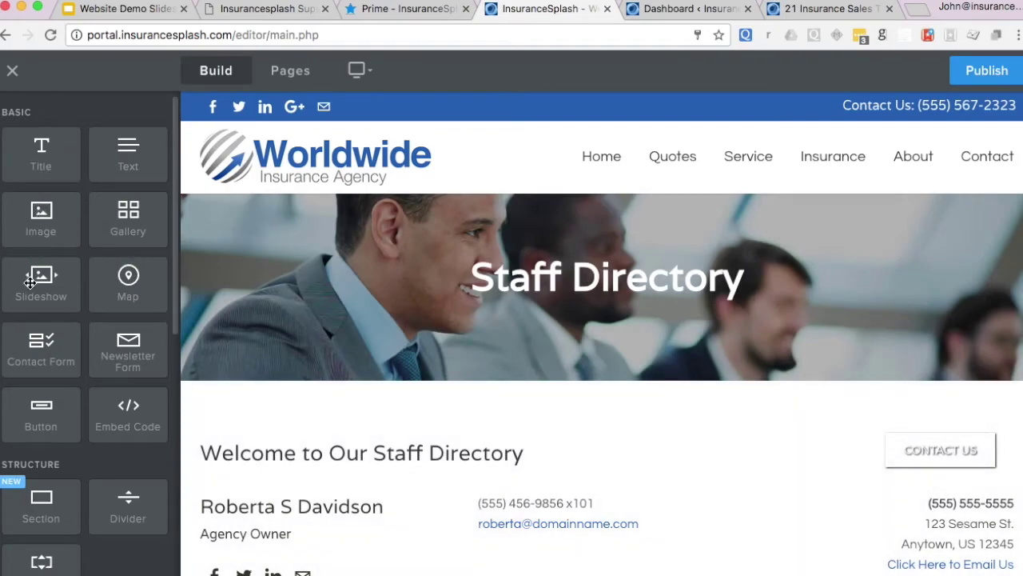
scroll(129, 227, down, 10)
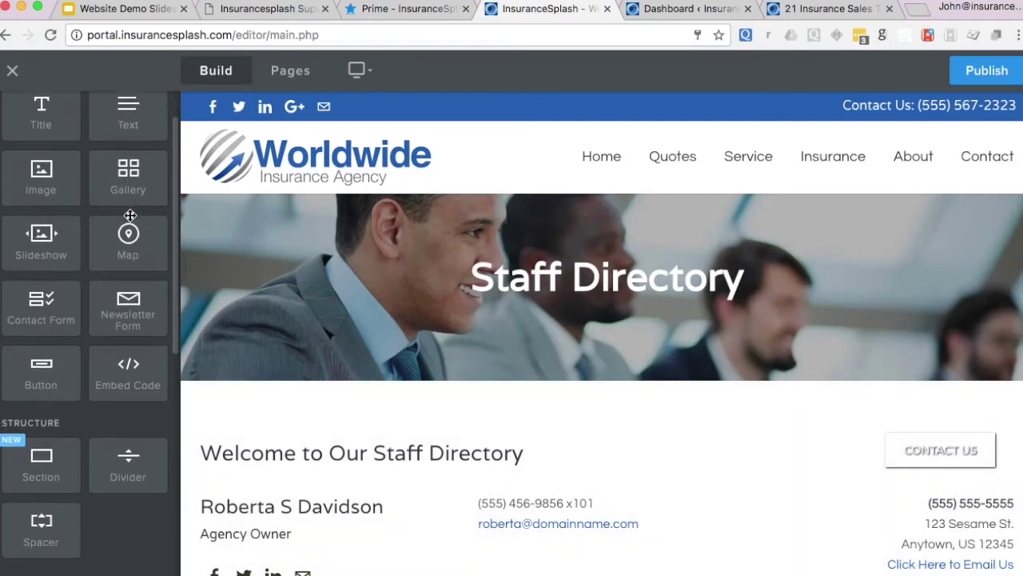
scroll(128, 214, up, 10)
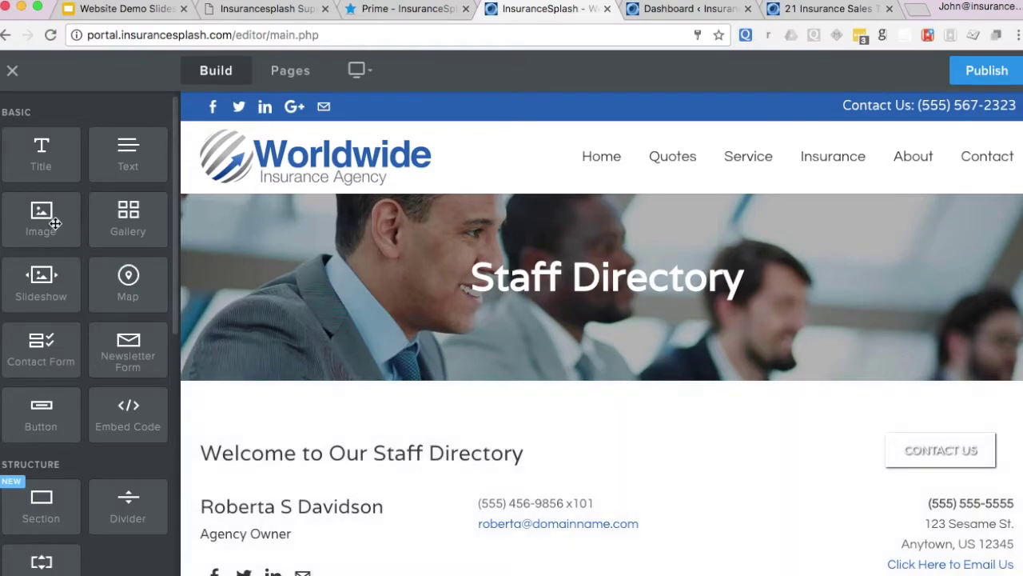
- Insert an image above 'Welcome to Our Staff Directory' and upload demo-pic-2.jpg into it
drag(33, 215, 630, 426)
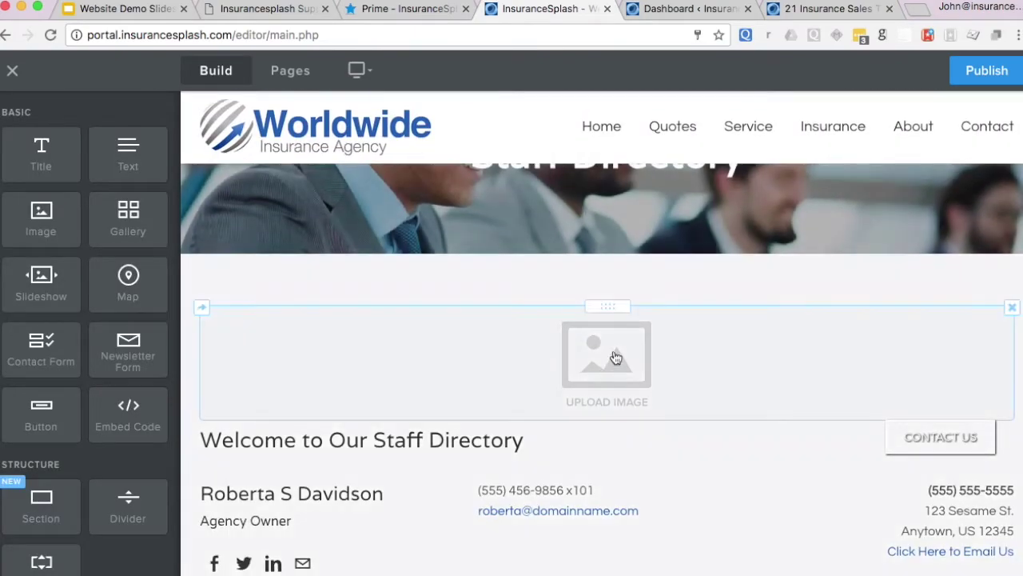
click(616, 359)
click(516, 369)
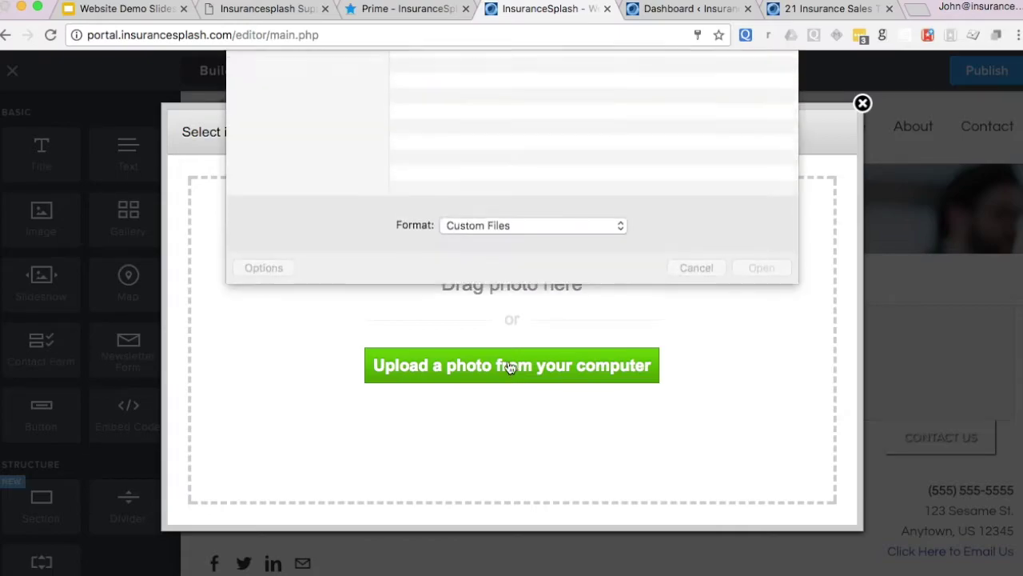
click(463, 109)
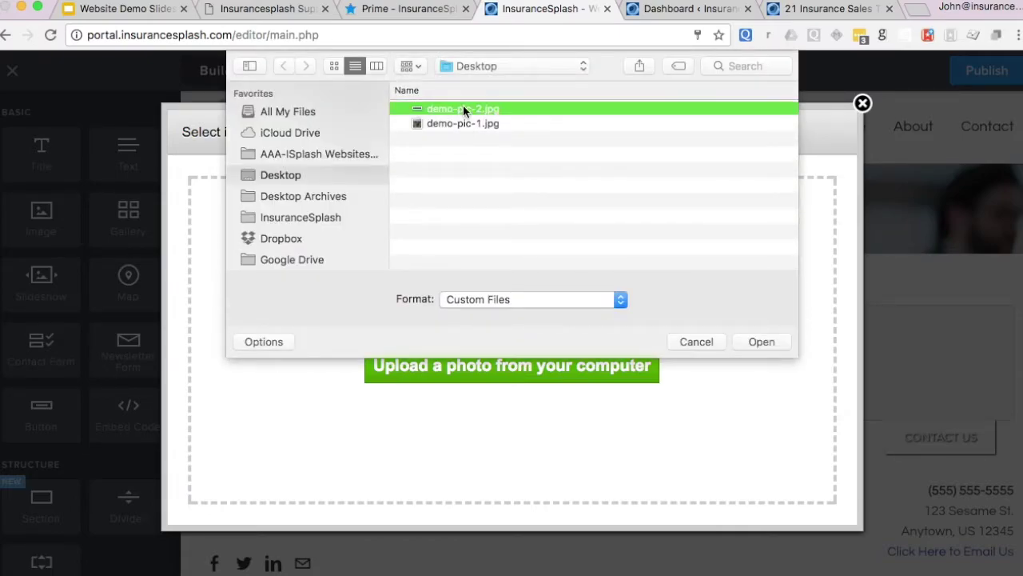
click(765, 342)
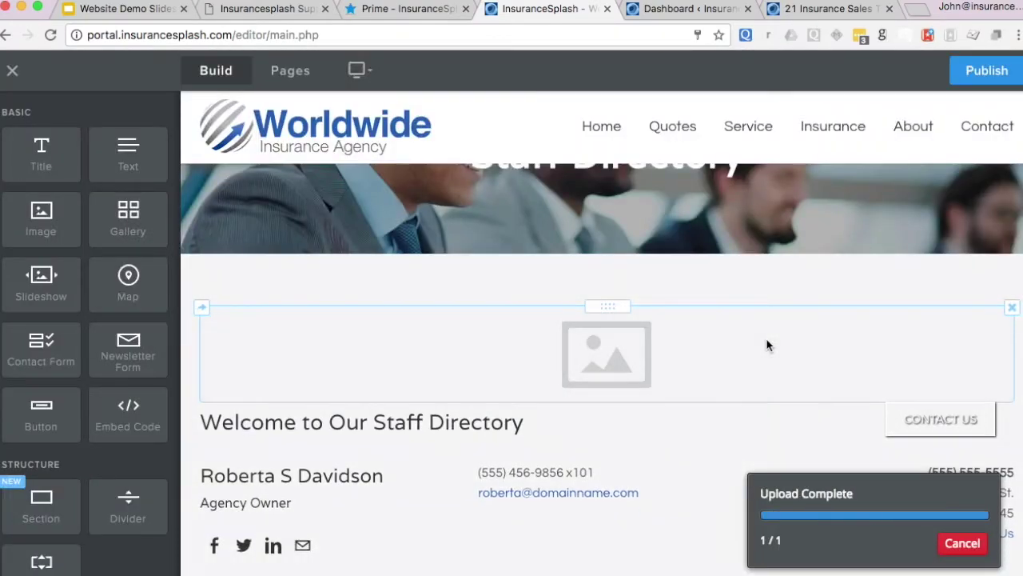
scroll(516, 401, down, 2)
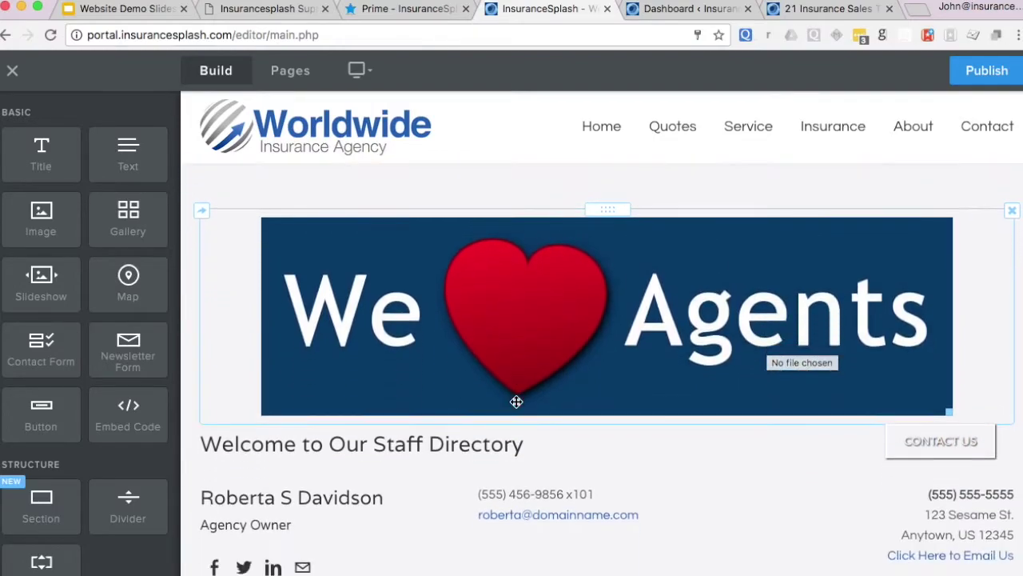
click(945, 410)
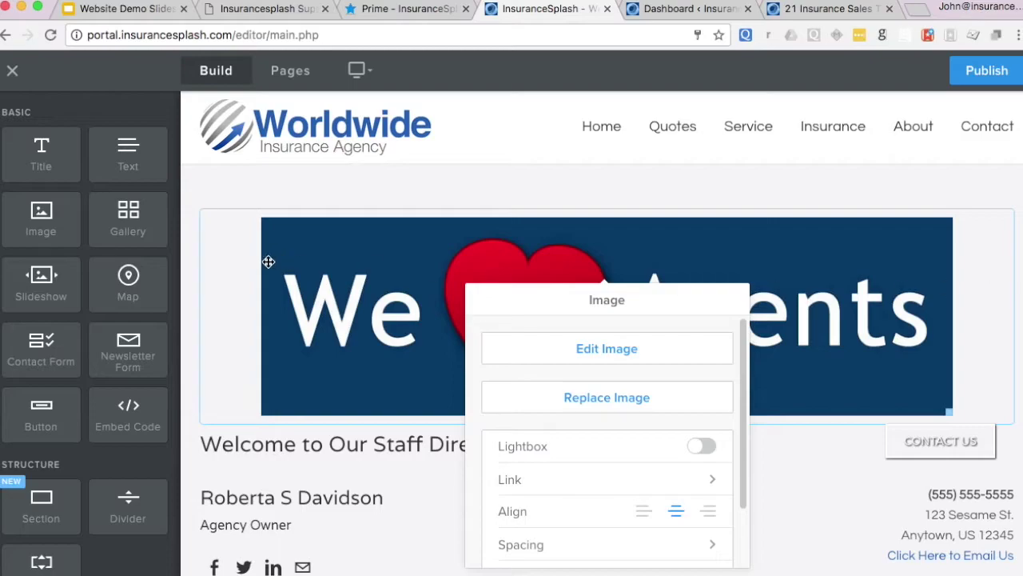
click(195, 244)
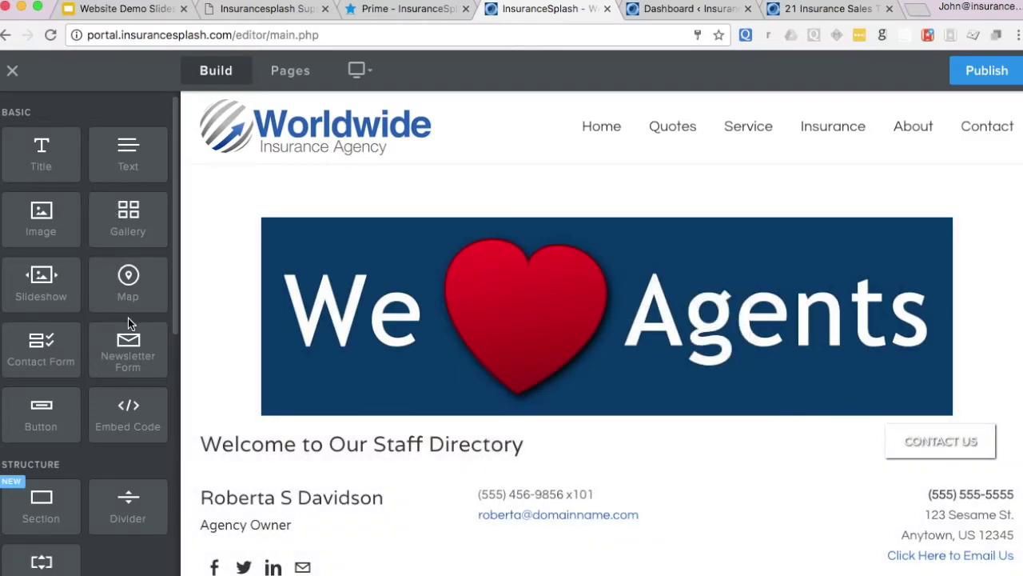
- Add an Embed Code block above the banner containing <h1>hello world</h1>
scroll(128, 322, down, 1)
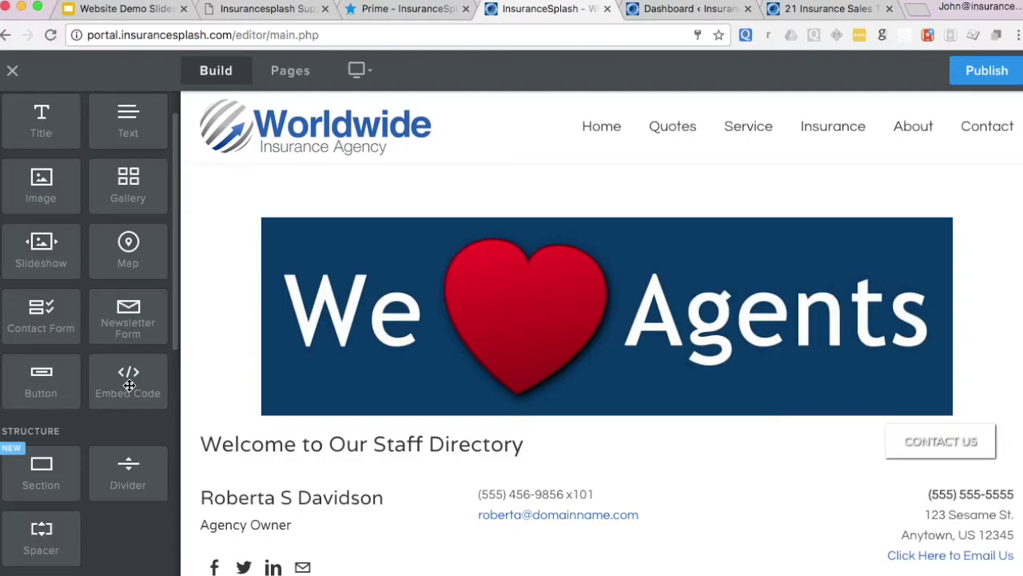
drag(129, 386, 560, 224)
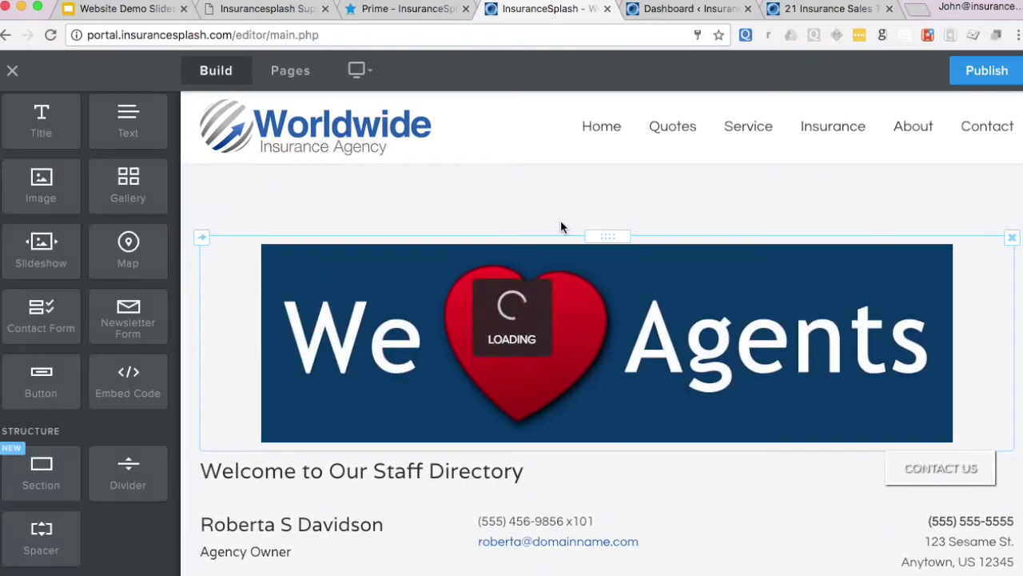
click(313, 219)
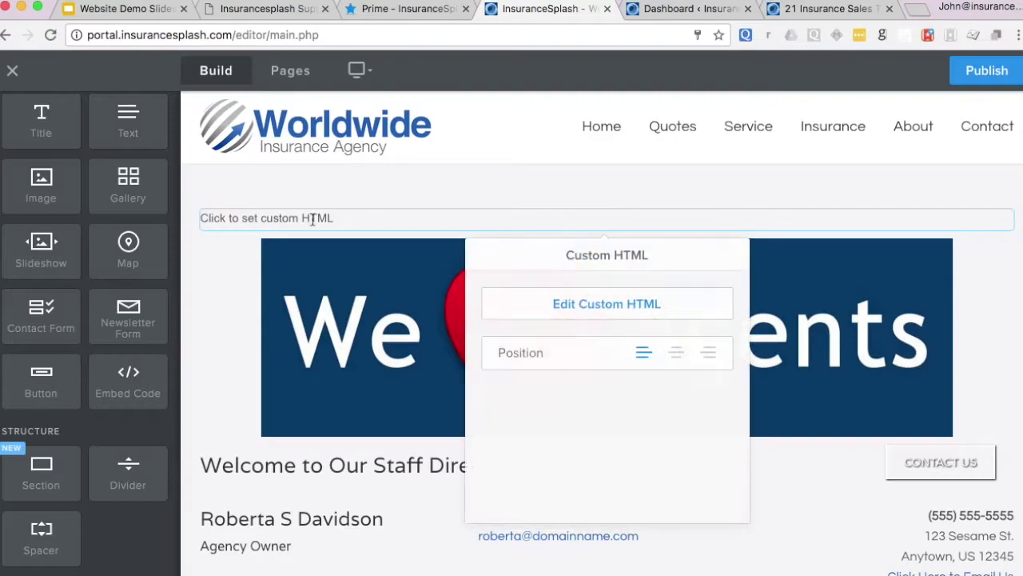
click(606, 306)
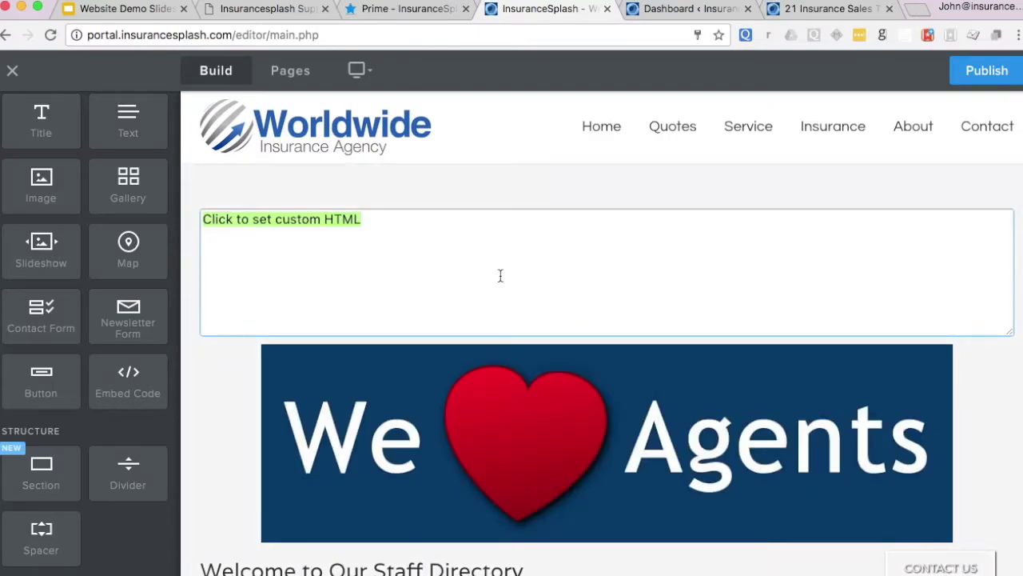
text(<h1>hello world</h1>)
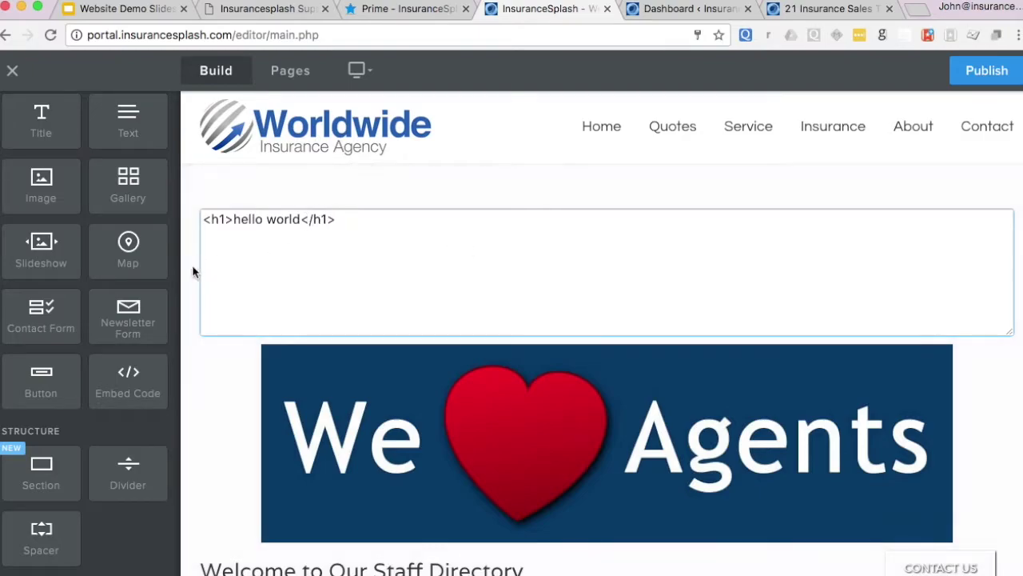
click(189, 265)
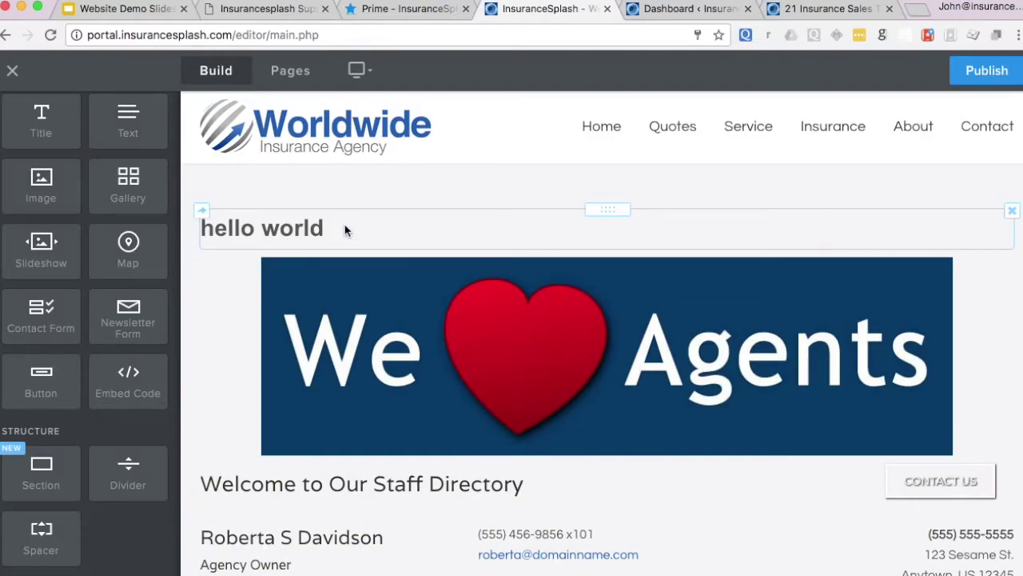
- Reopen the hello world block's HTML to review it, leaving the heading rendered
click(346, 230)
click(611, 330)
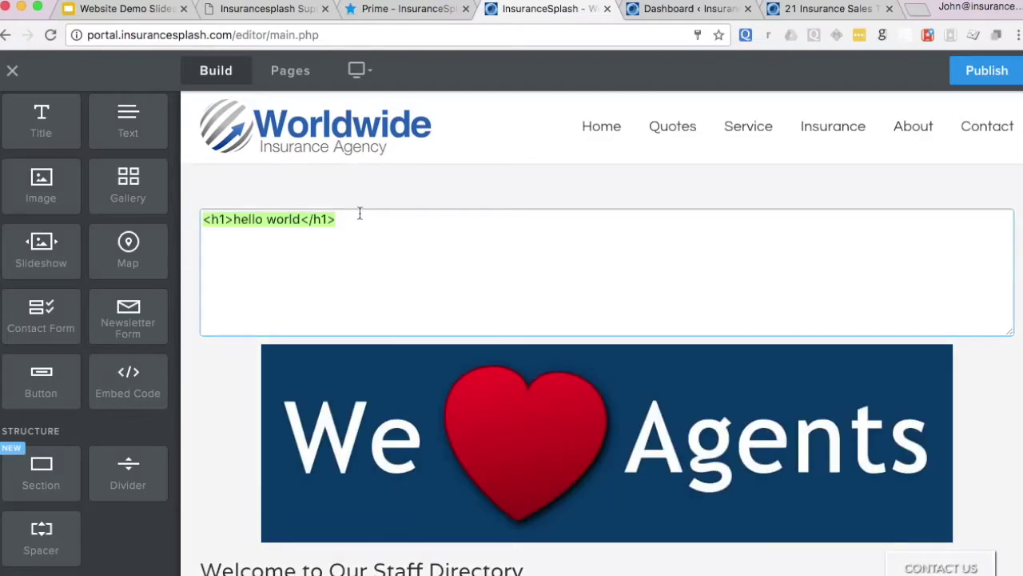
click(330, 221)
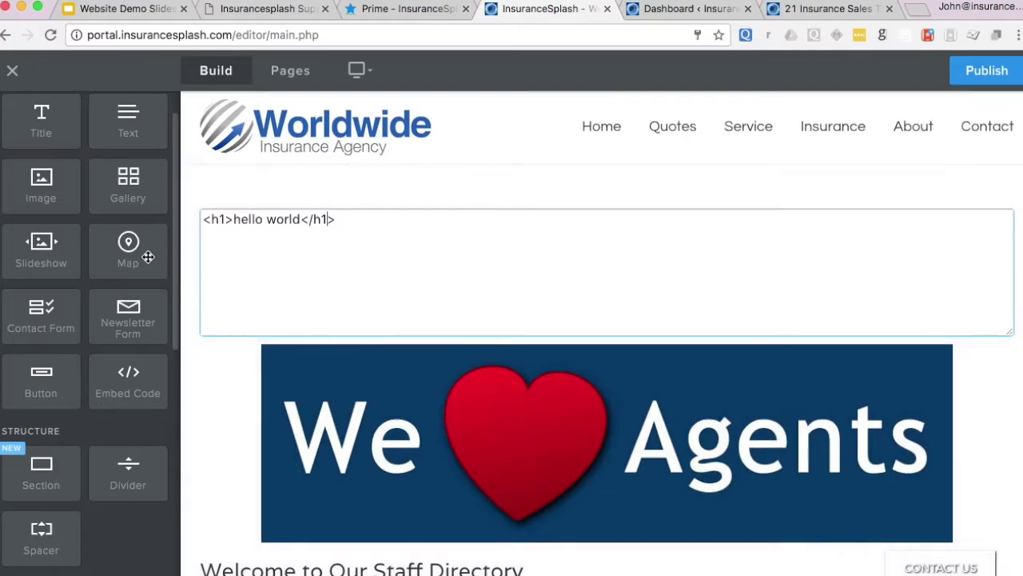
click(185, 254)
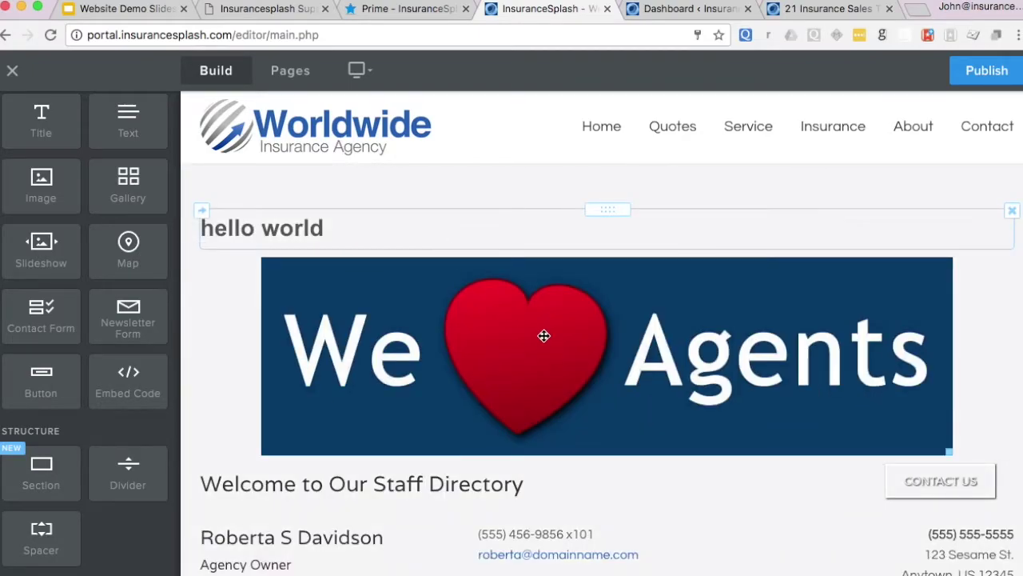
scroll(560, 337, down, 5)
scroll(560, 339, down, 3)
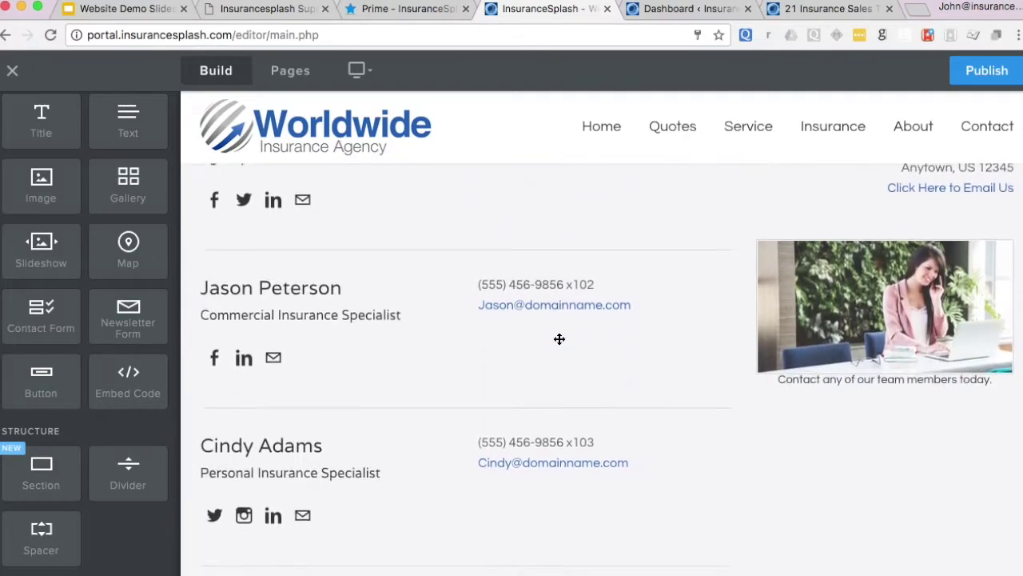
scroll(559, 343, up, 6)
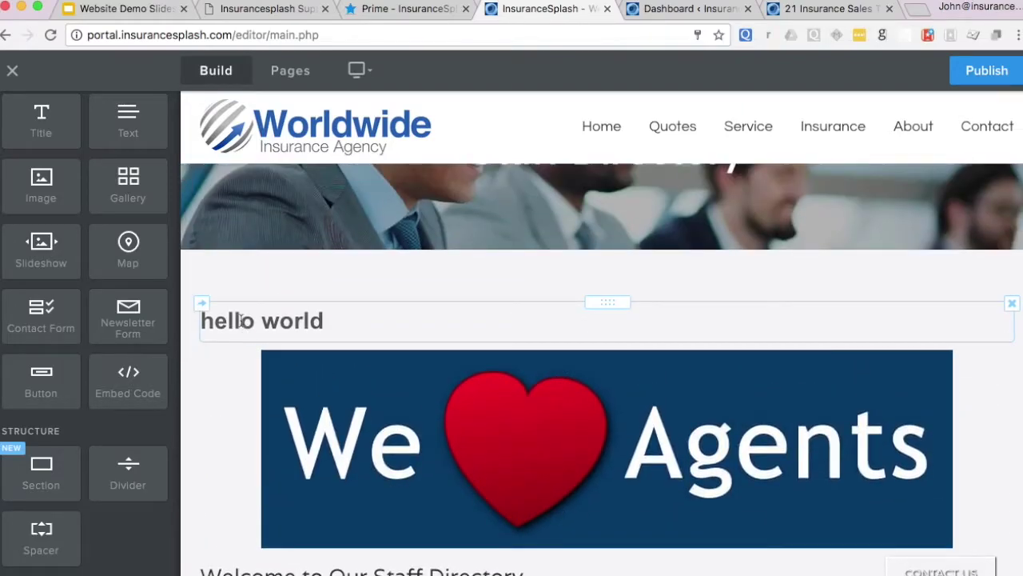
click(241, 320)
click(582, 346)
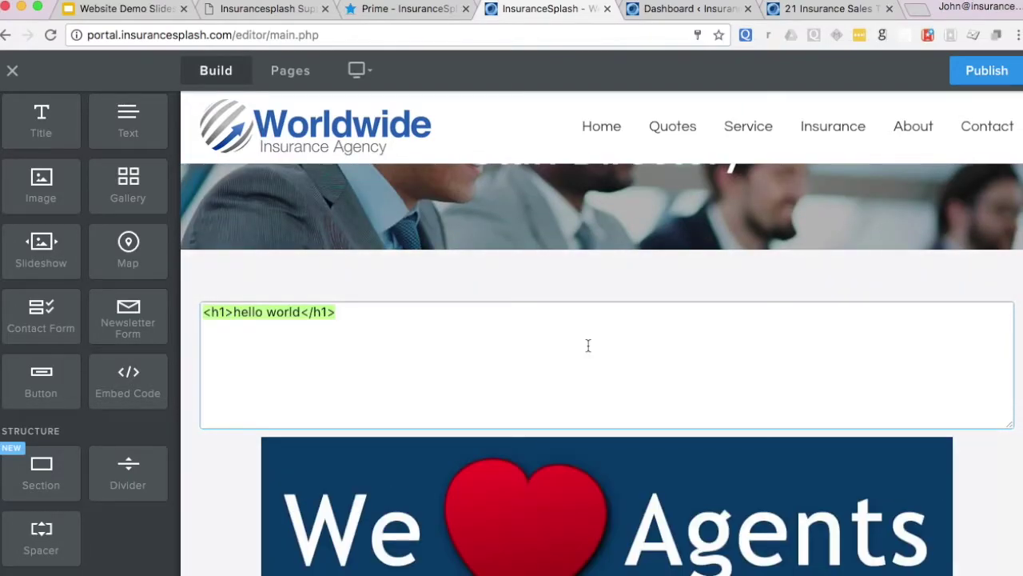
click(520, 273)
scroll(610, 379, up, 3)
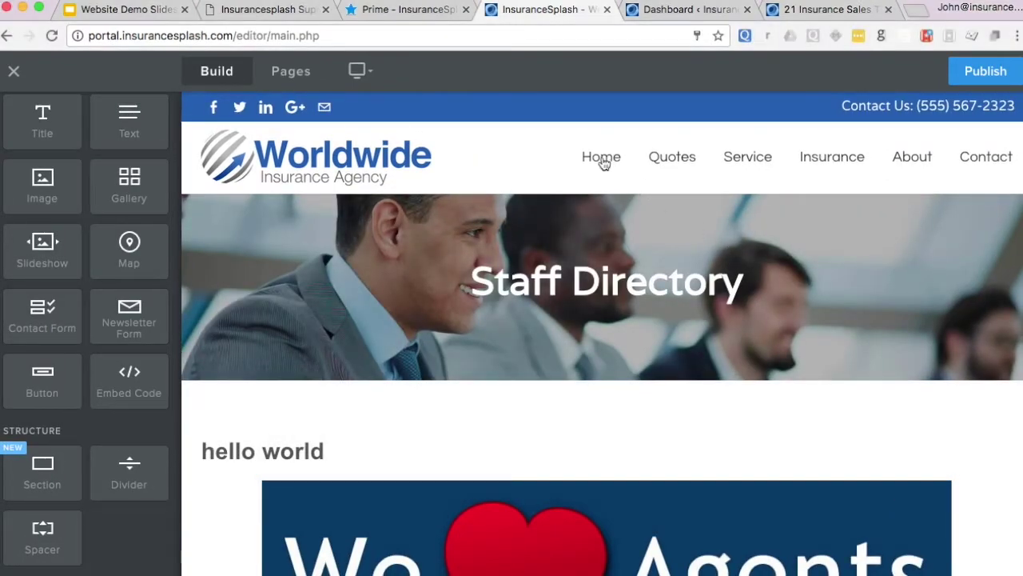
- Go to the Home page and browse the site's Pages list
click(604, 160)
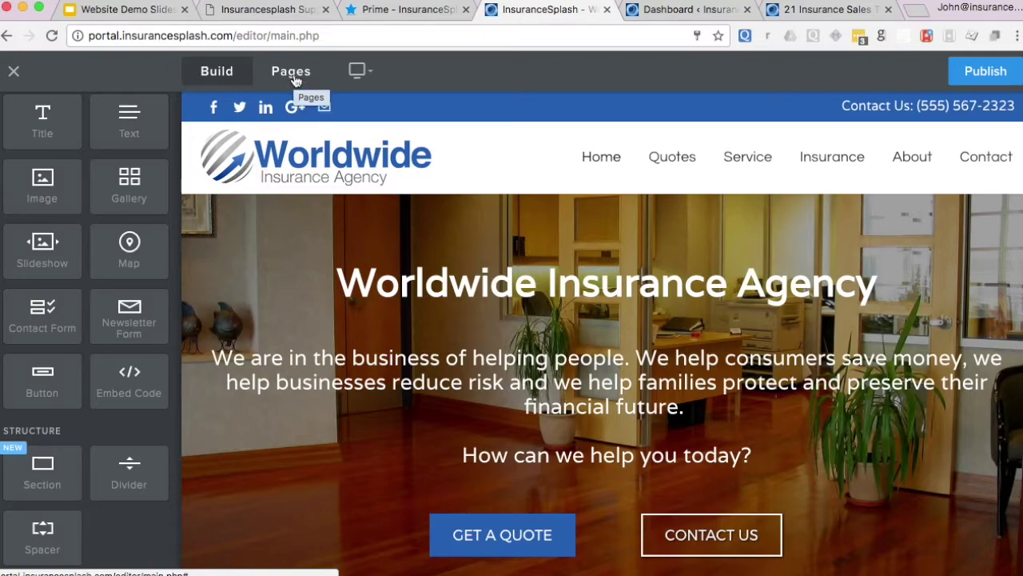
click(293, 75)
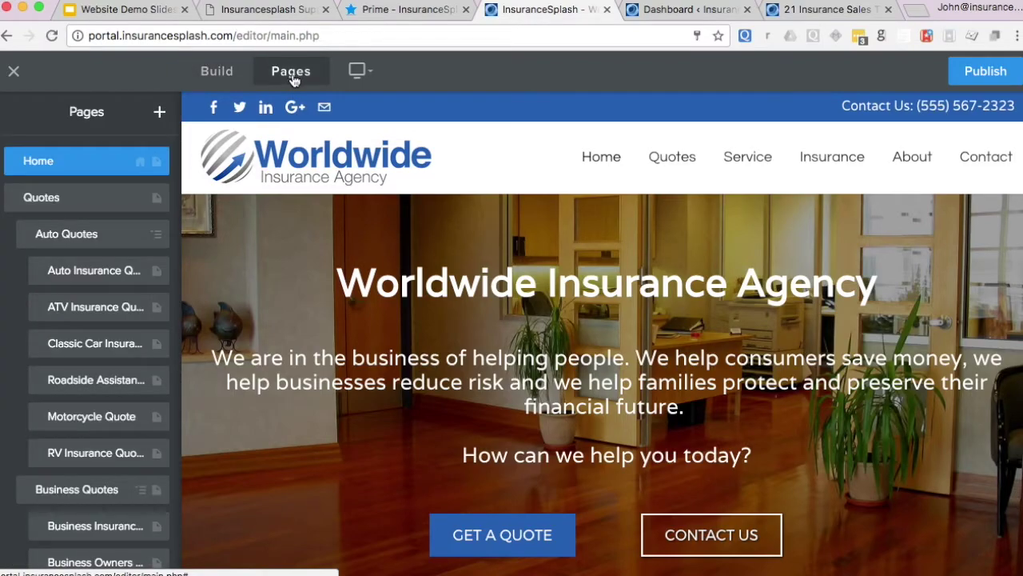
scroll(75, 183, down, 2)
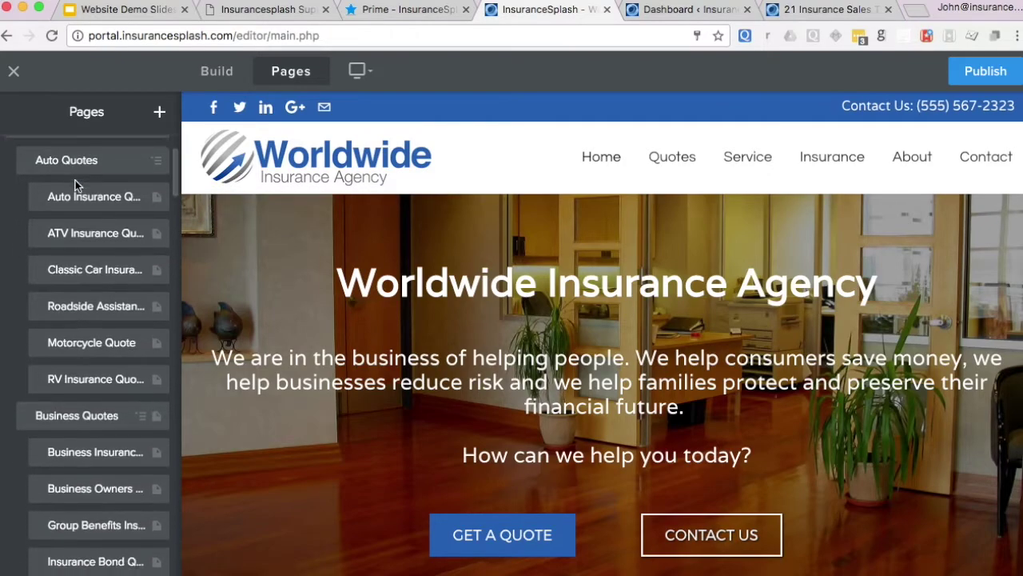
scroll(75, 182, down, 12)
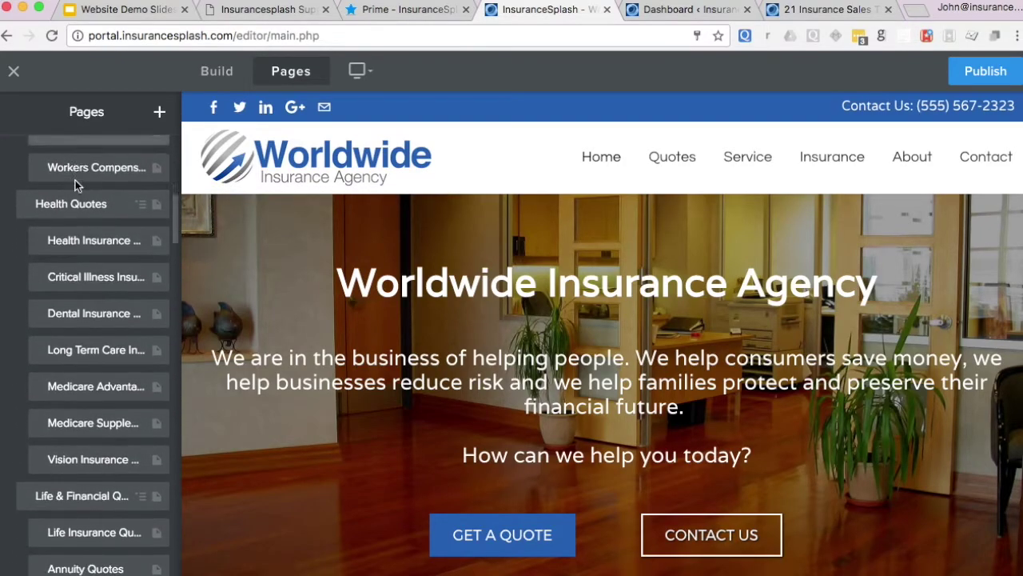
scroll(75, 180, up, 14)
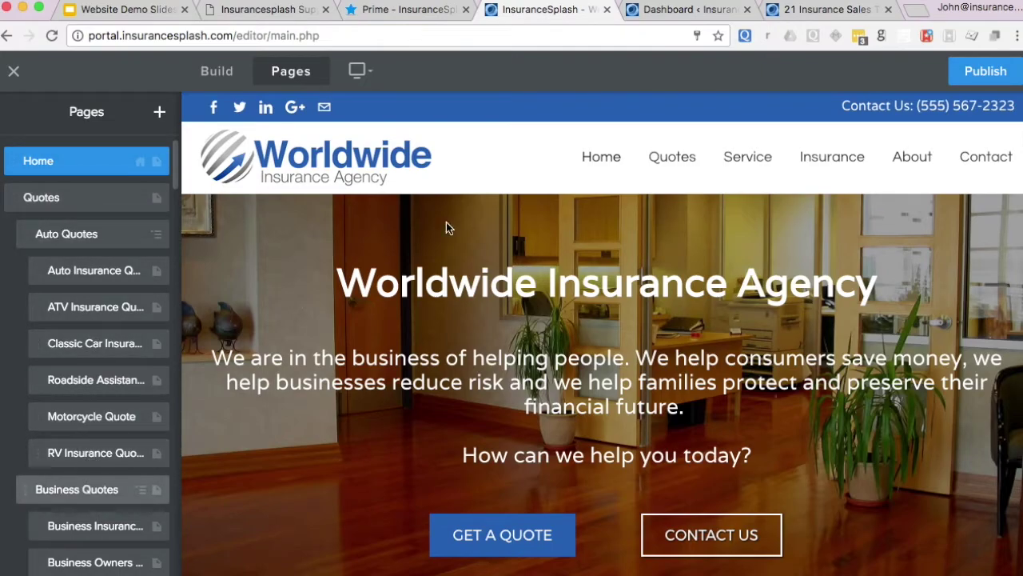
- Move ATV Insurance Quote above Auto Insurance Quote under Auto Quotes
mouse_move(679, 164)
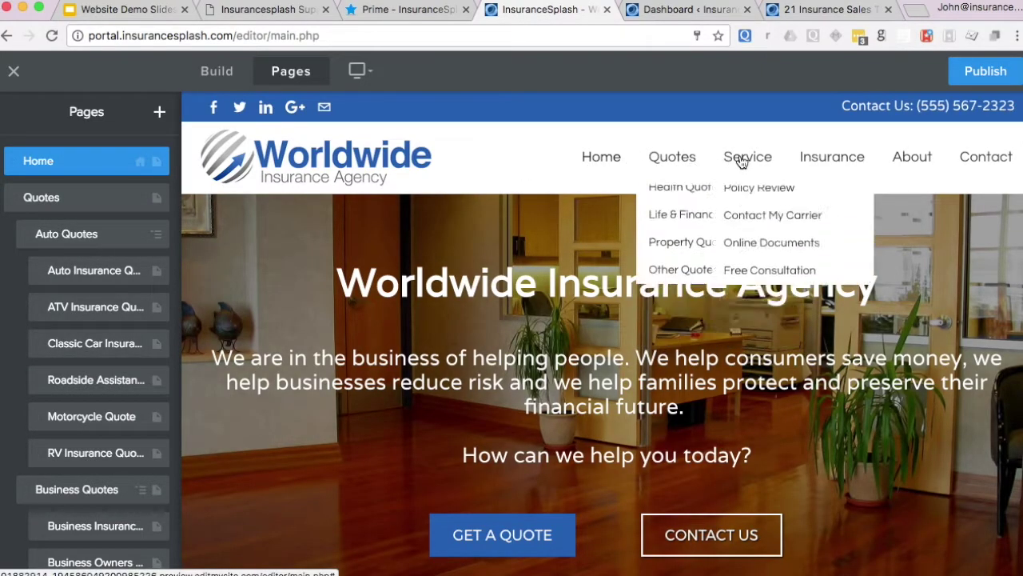
mouse_move(834, 155)
mouse_move(826, 261)
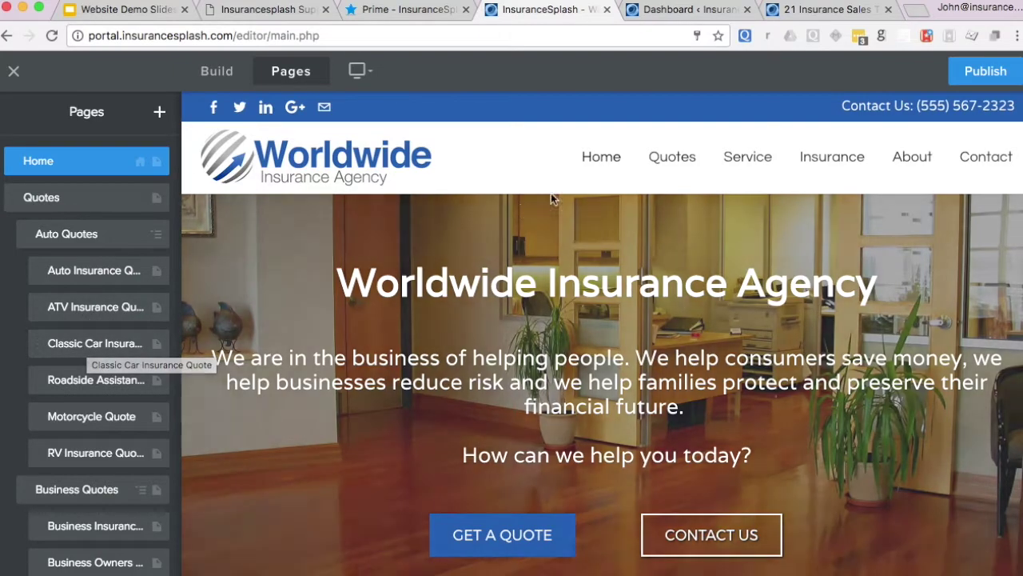
mouse_move(685, 160)
mouse_move(685, 207)
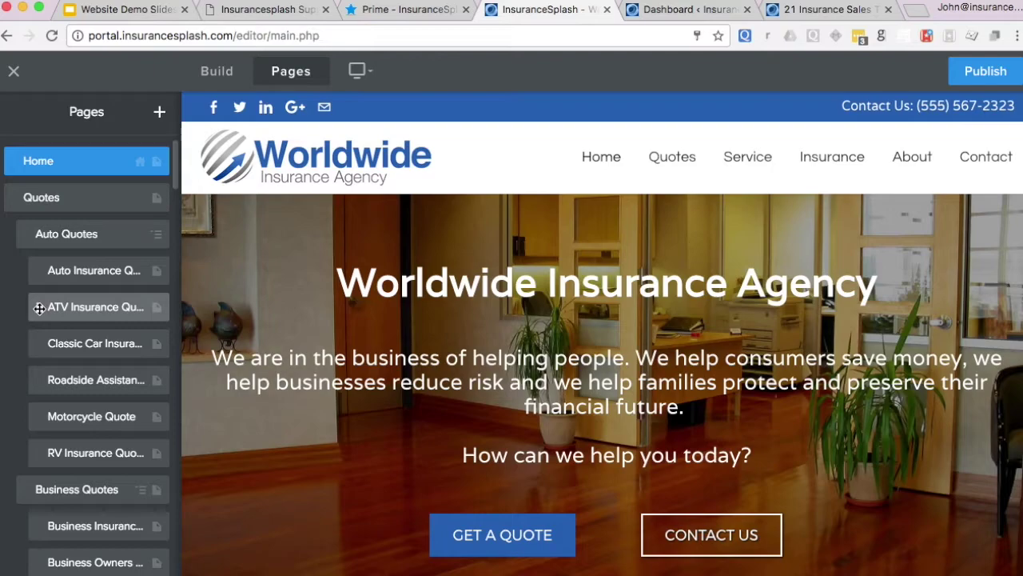
drag(39, 308, 37, 273)
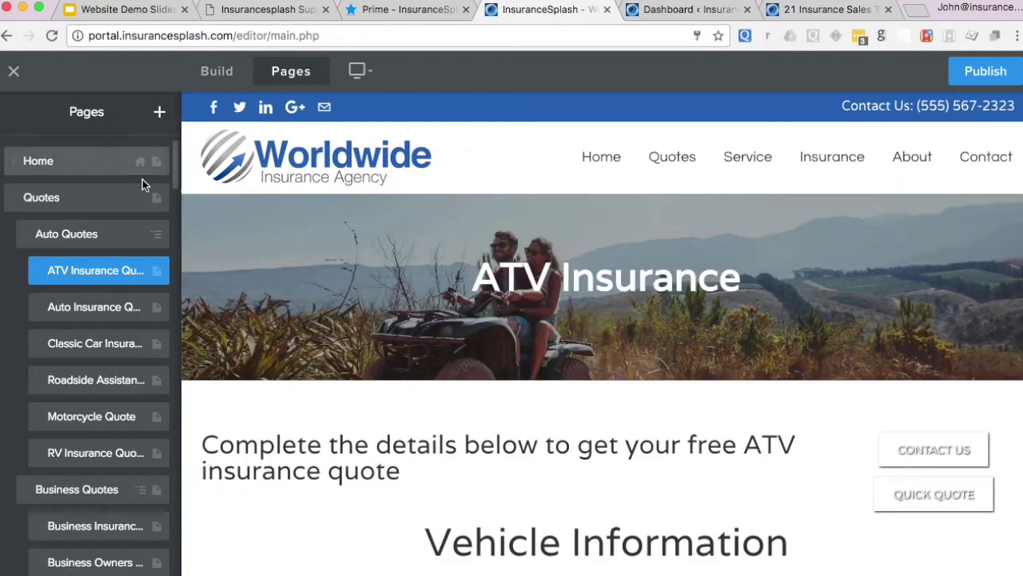
- Load the Worldwide Insurance Agency Home page into the editor from the Pages sidebar
scroll(86, 206, down, 5)
scroll(86, 206, up, 5)
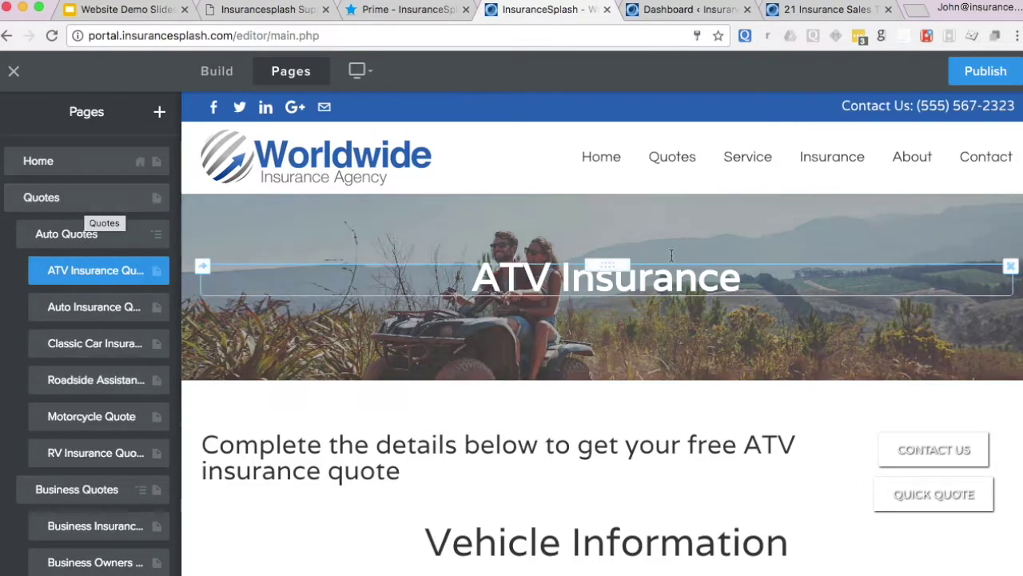
click(603, 158)
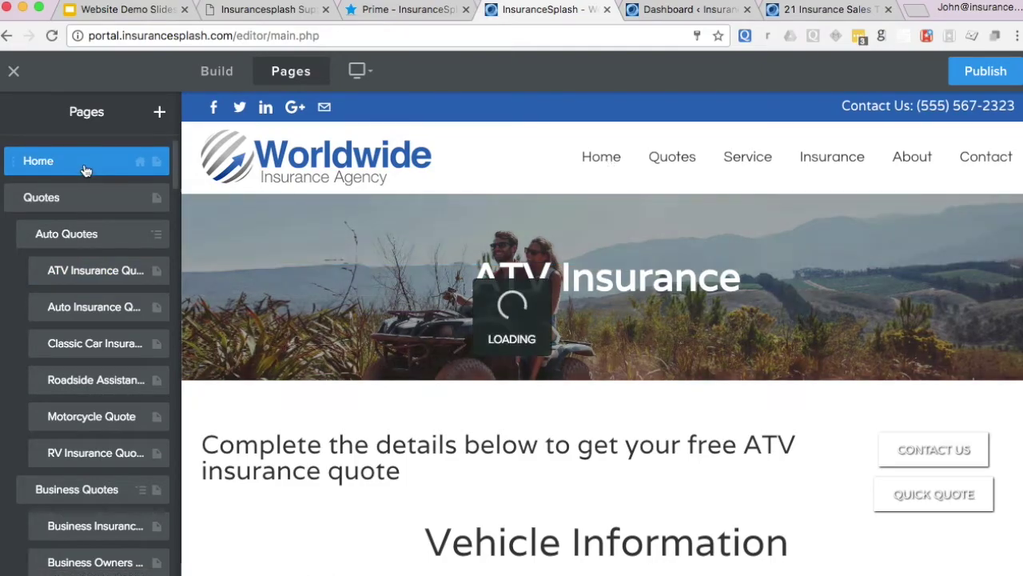
click(84, 167)
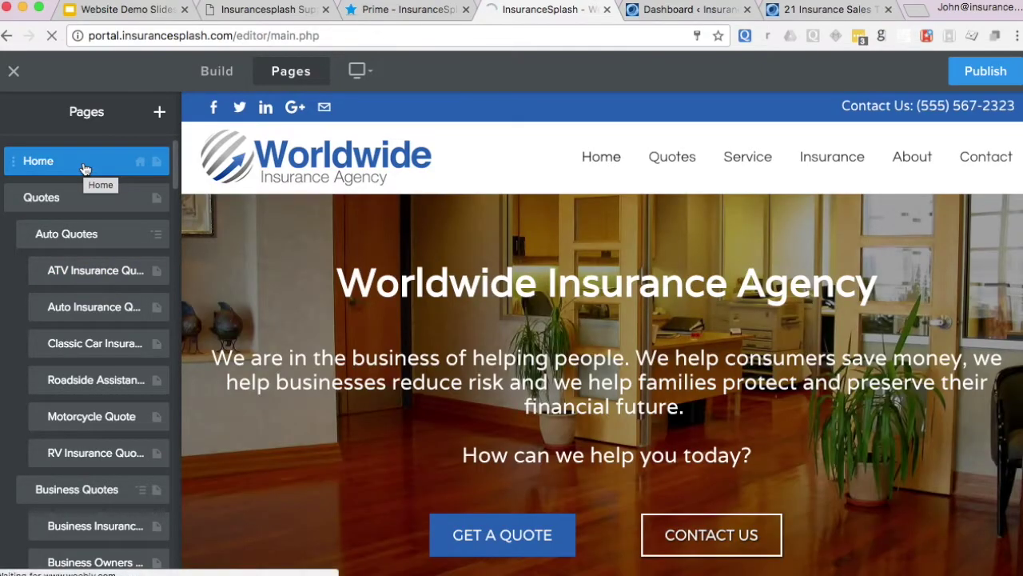
scroll(240, 288, down, 2)
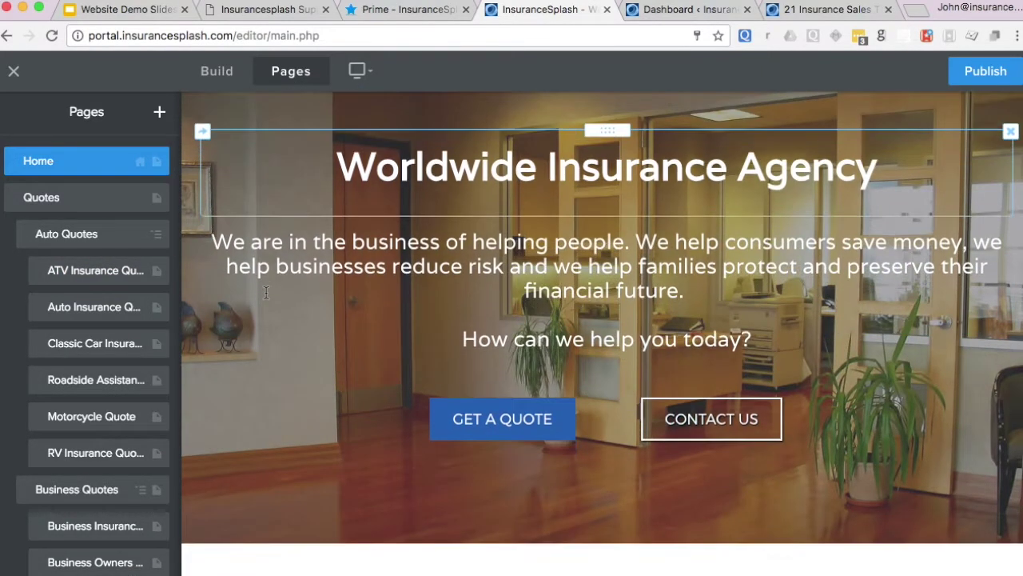
scroll(255, 290, up, 2)
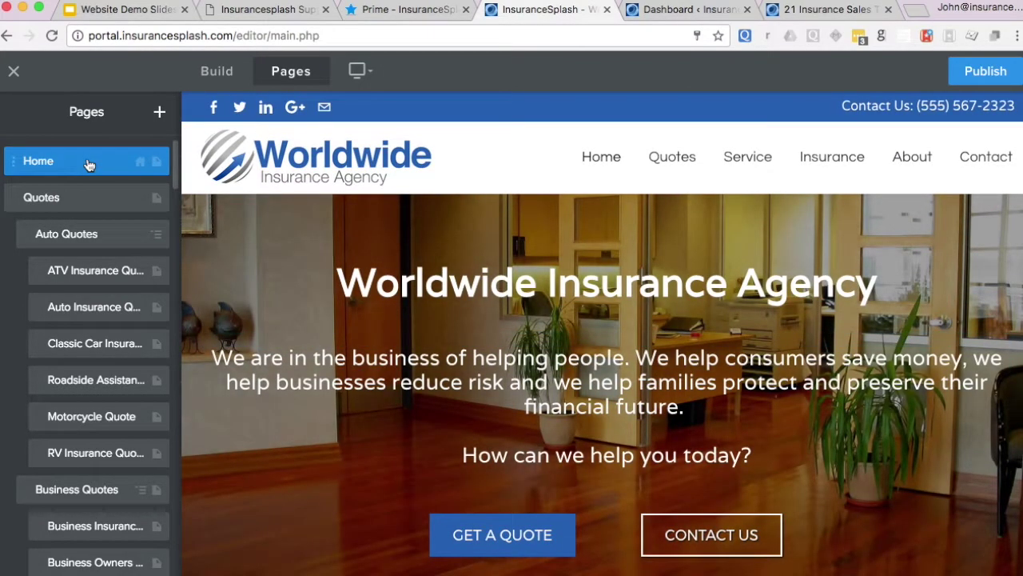
- Turn on Hide in Navigation in the Home page settings, keeping the name Home
click(88, 163)
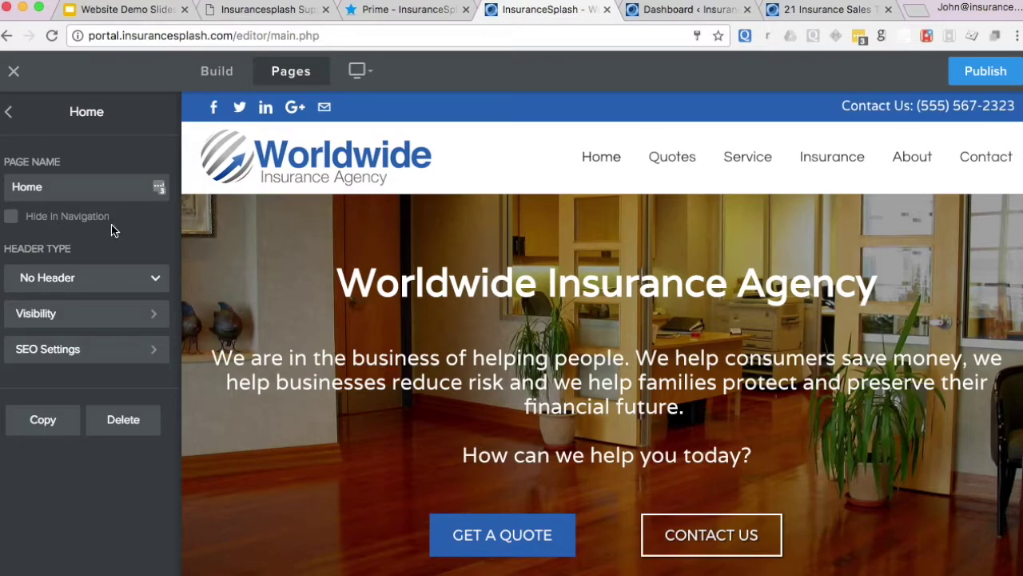
double_click(81, 189)
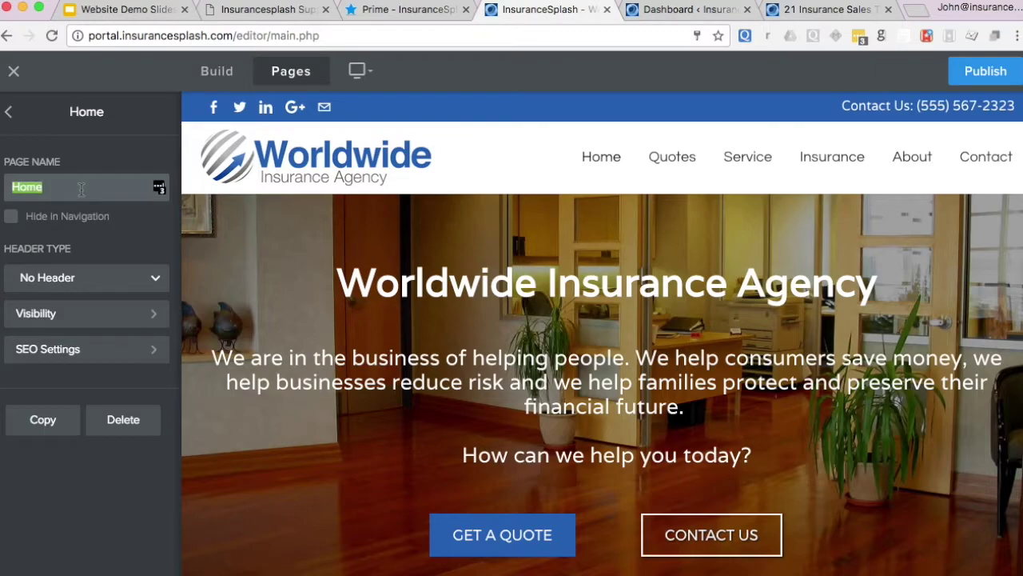
click(103, 236)
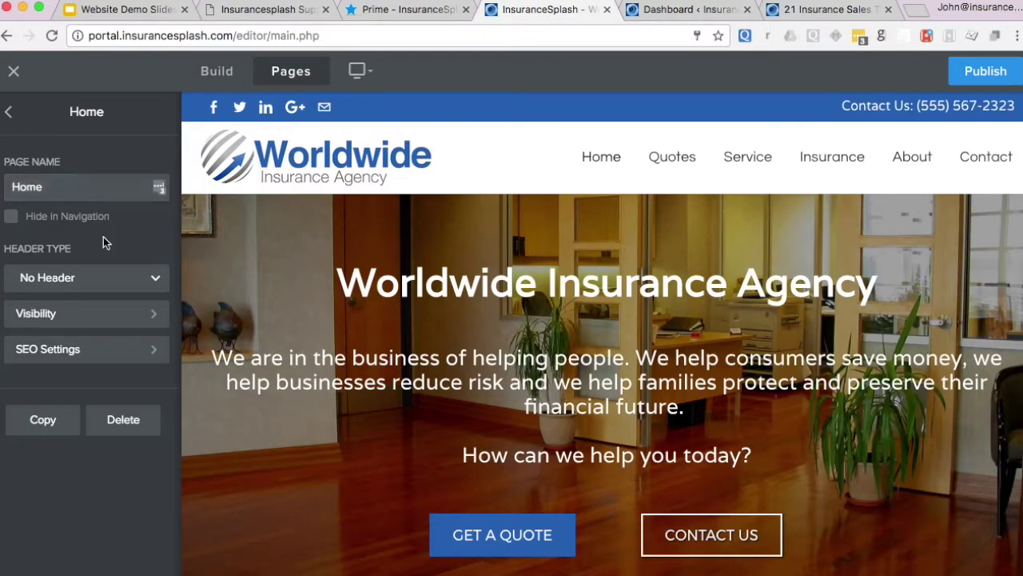
click(12, 221)
click(12, 221)
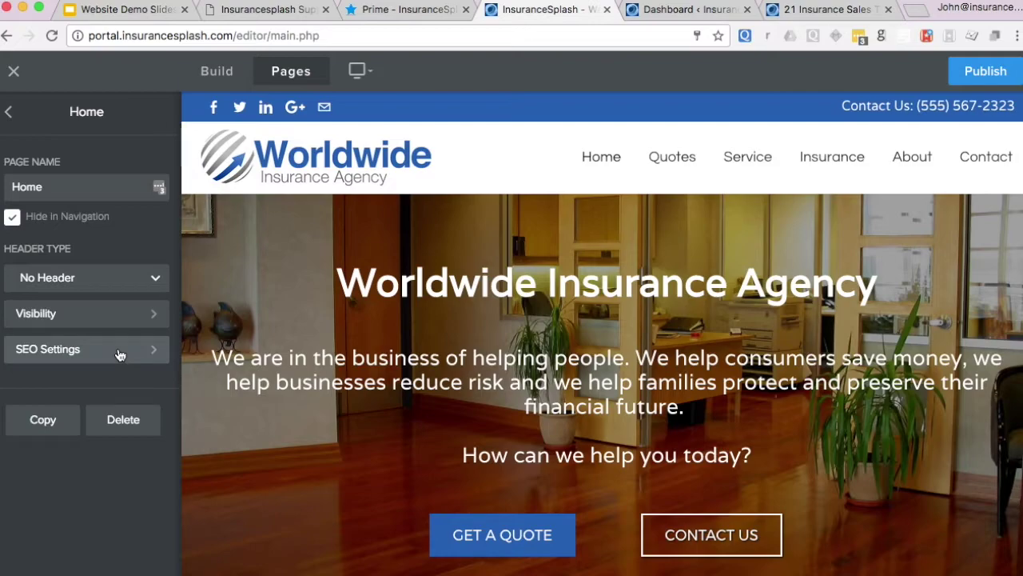
- Open the Home page's SEO settings and enter 'page d' as the page description
click(120, 355)
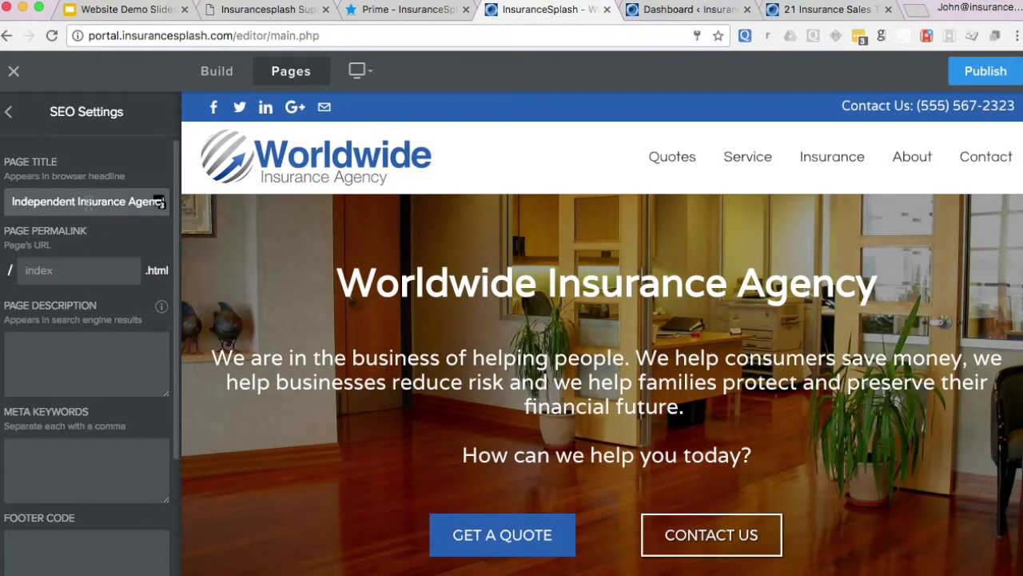
triple_click(88, 202)
click(76, 339)
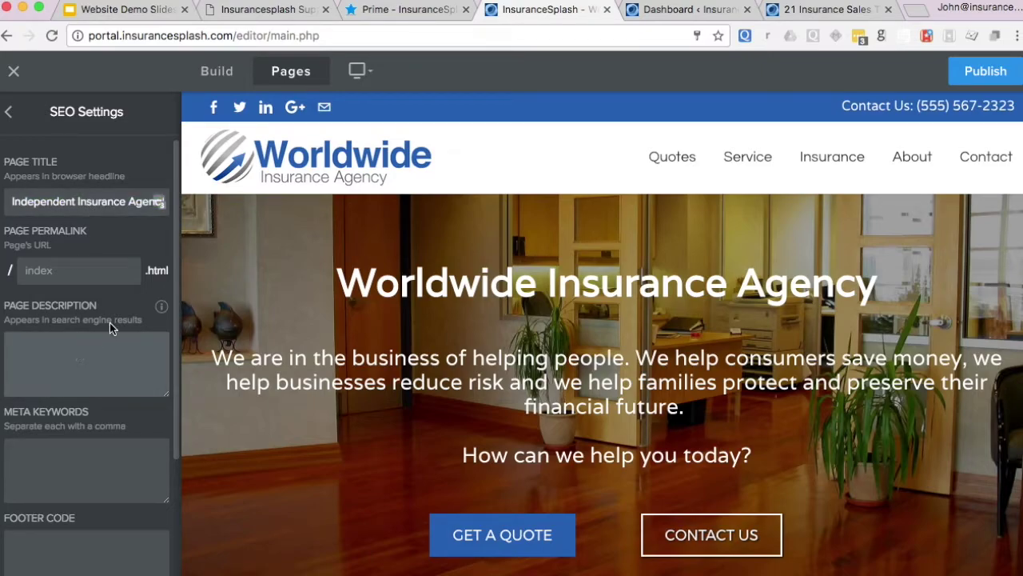
triple_click(102, 202)
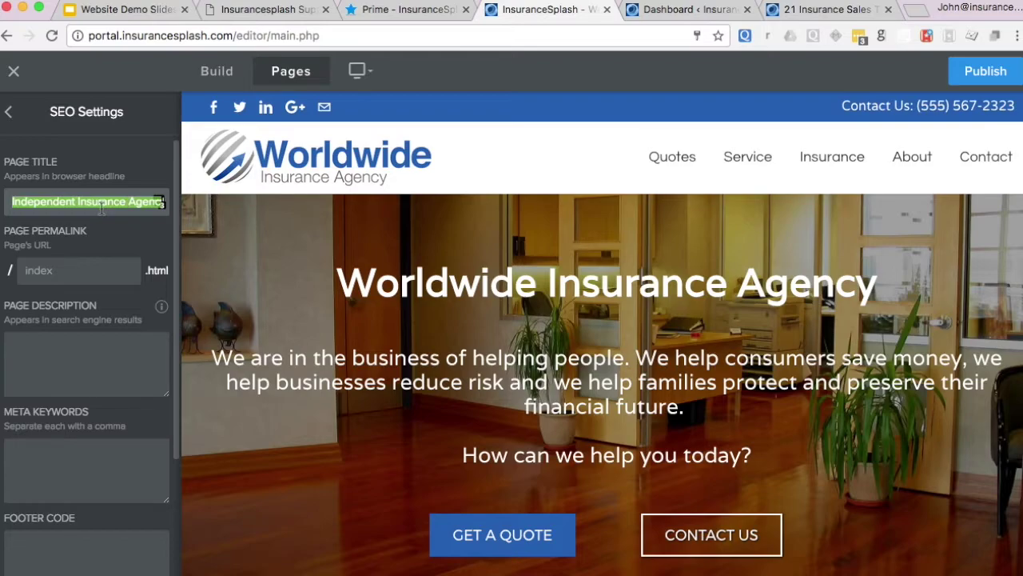
click(105, 242)
mouse_move(83, 273)
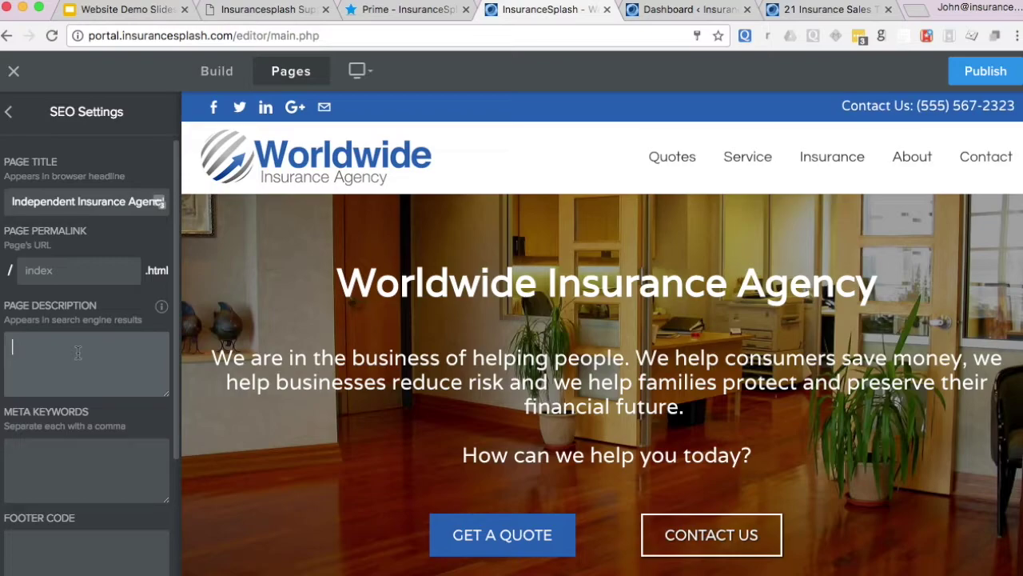
click(78, 353)
text(page descritpions here)
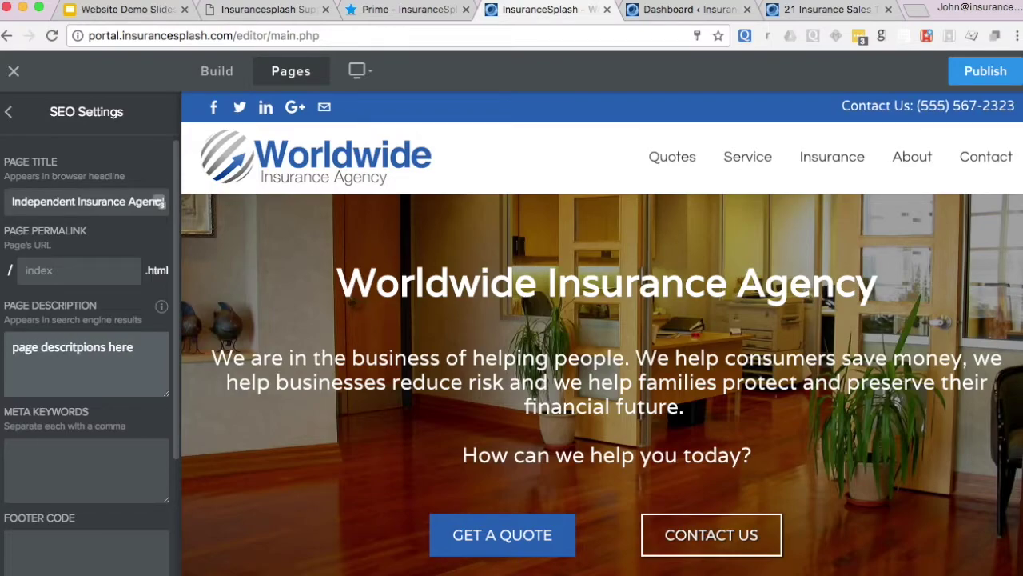
- Enter 'keywords, keywrods,' as meta keywords, leaving header/footer code empty and search-engine hiding off
click(57, 455)
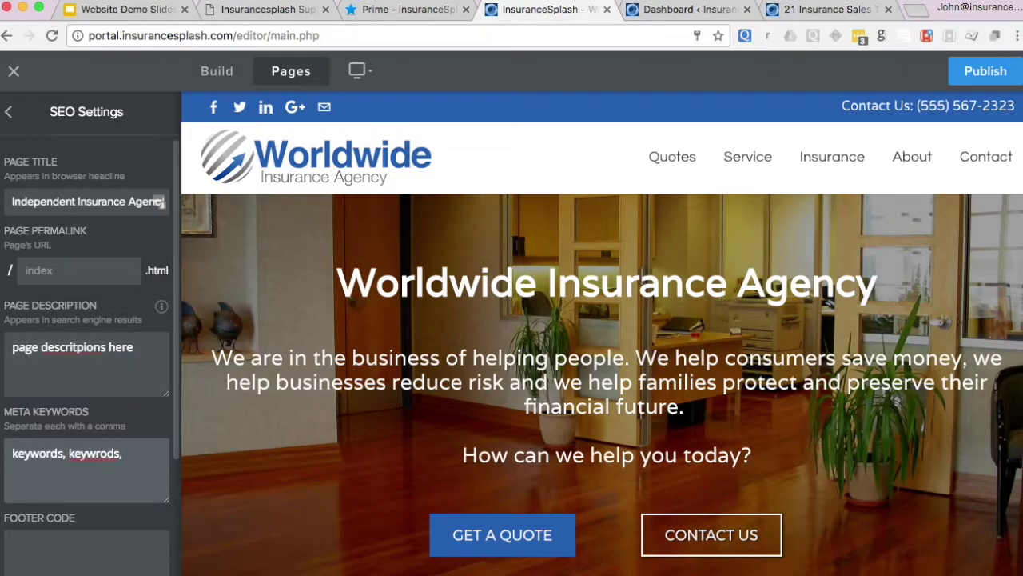
text(keywords, keywrods,)
scroll(150, 289, down, 5)
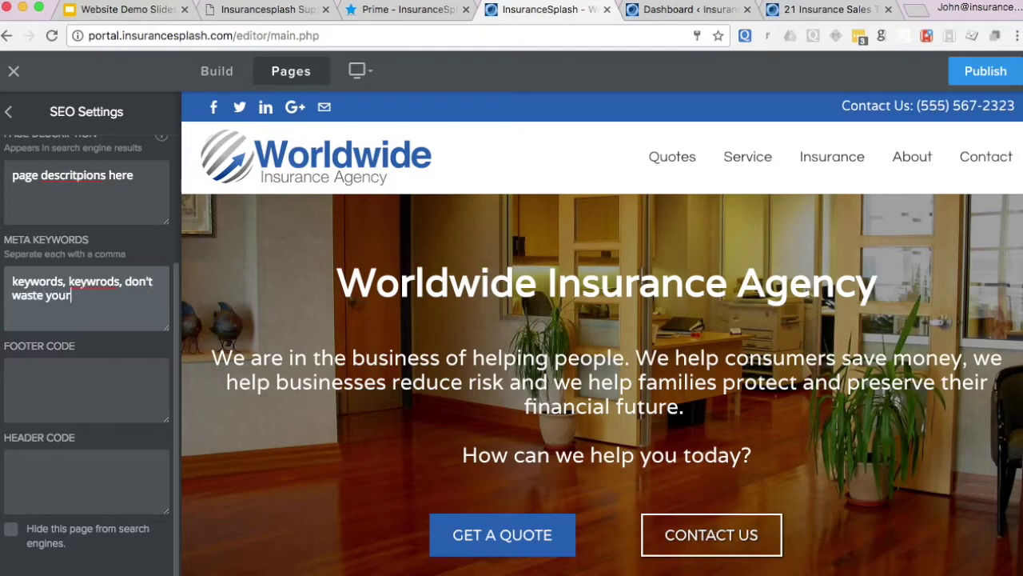
click(50, 375)
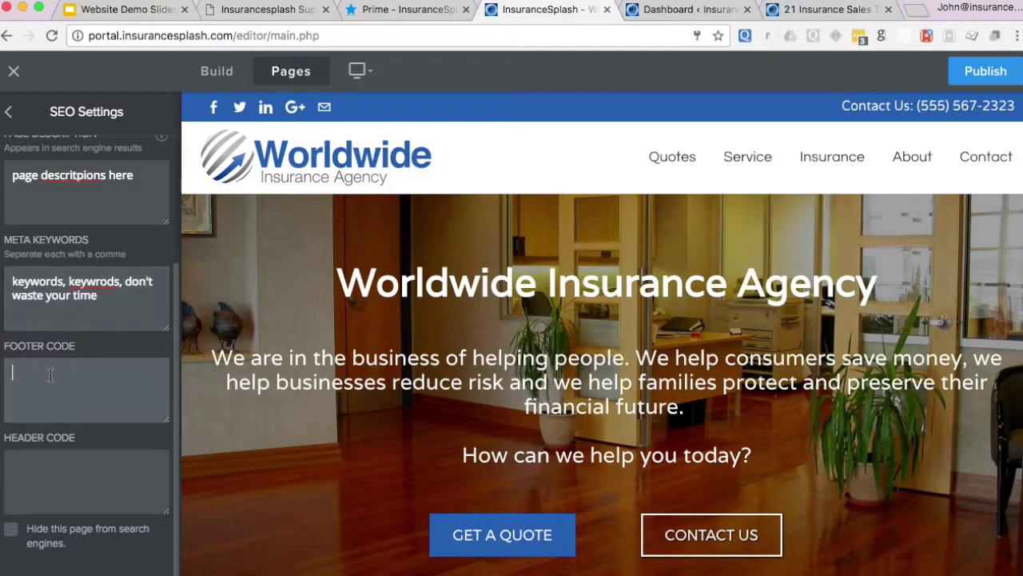
click(53, 471)
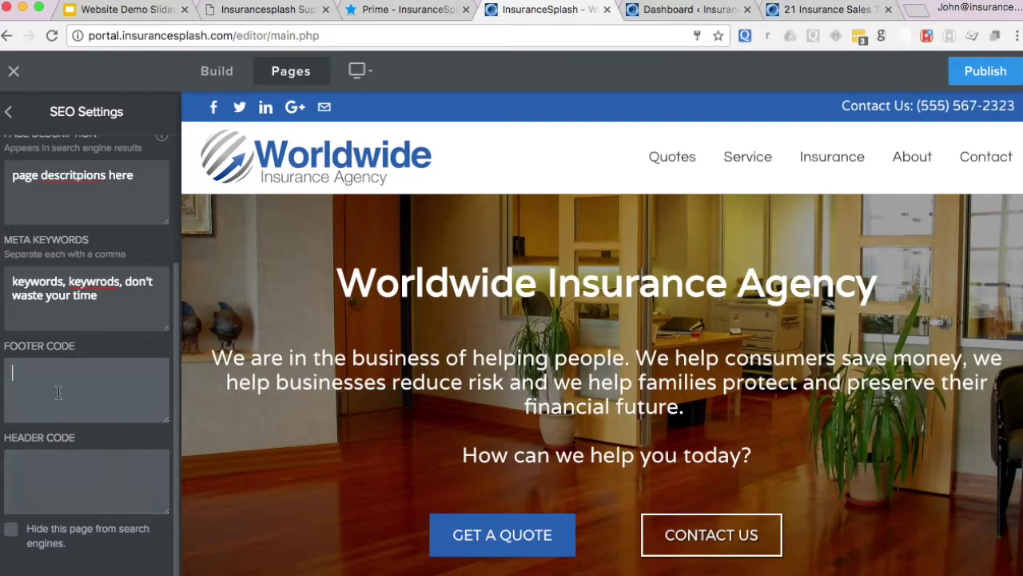
click(13, 531)
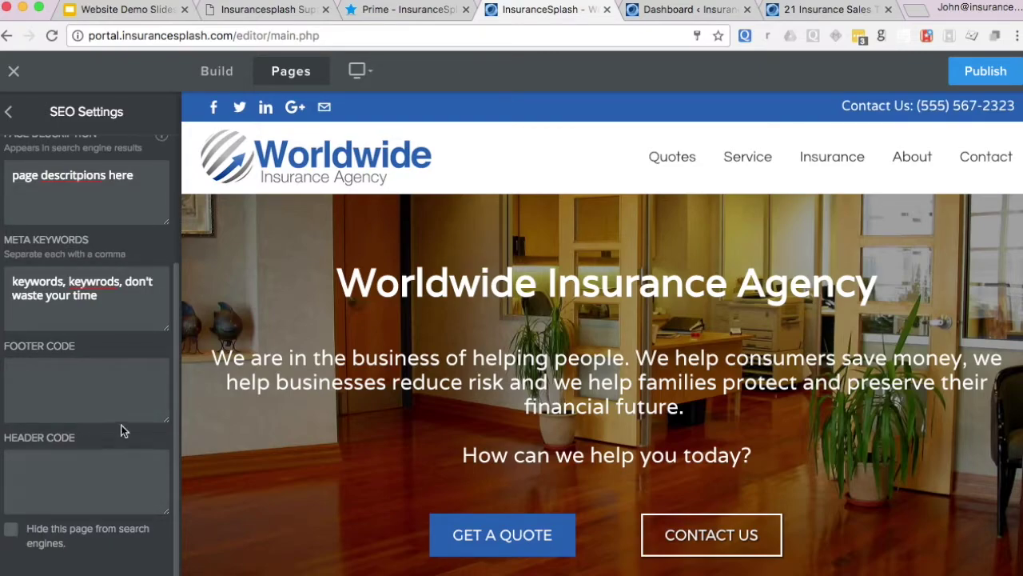
scroll(120, 425, up, 3)
scroll(91, 408, up, 2)
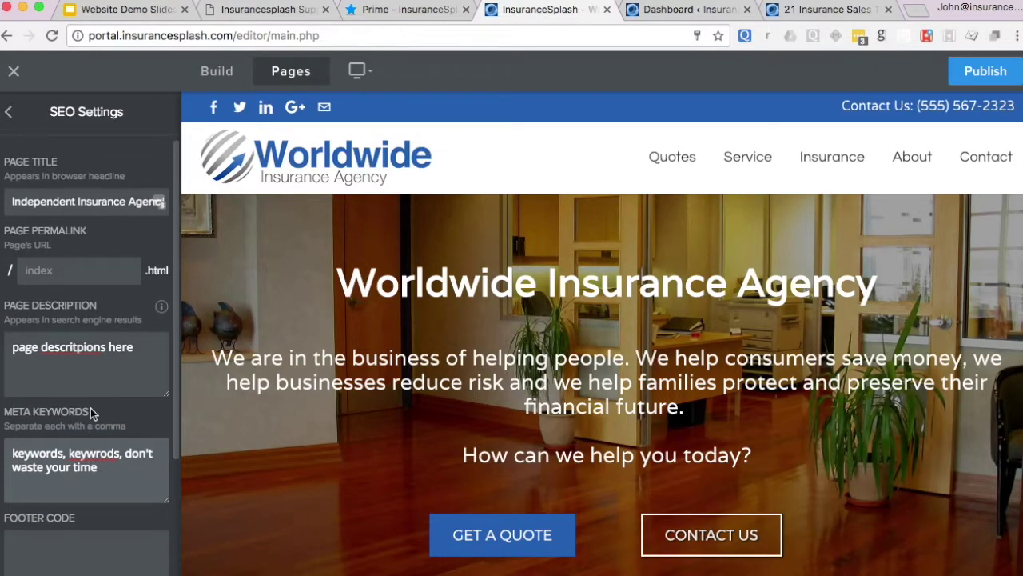
scroll(91, 408, down, 5)
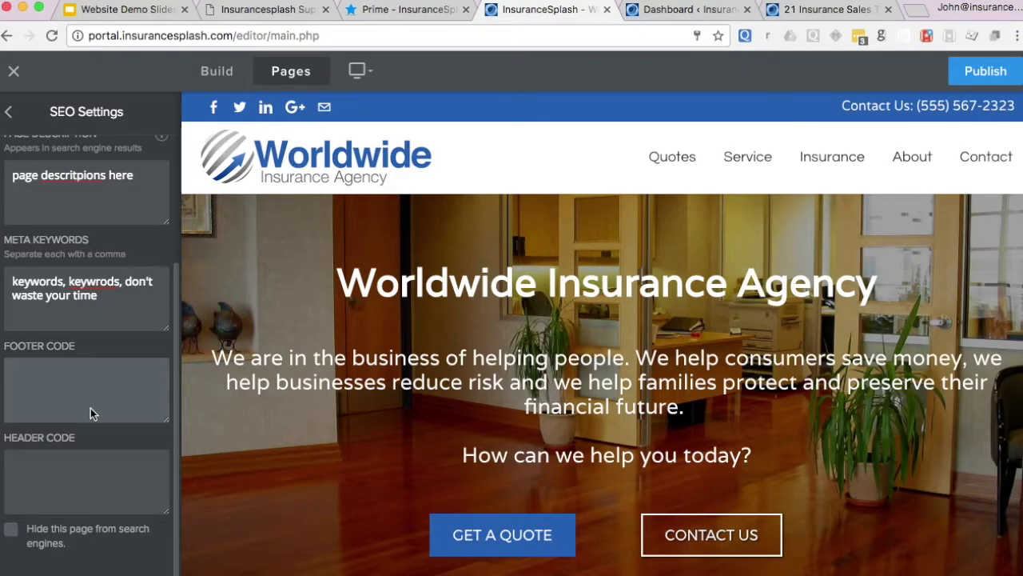
scroll(90, 408, up, 5)
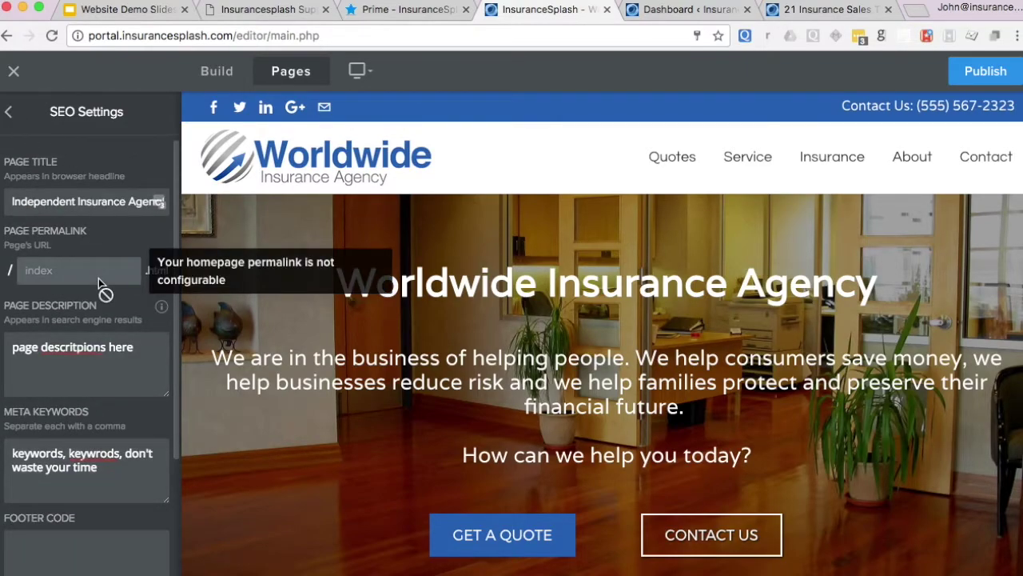
scroll(103, 286, down, 4)
scroll(102, 290, up, 4)
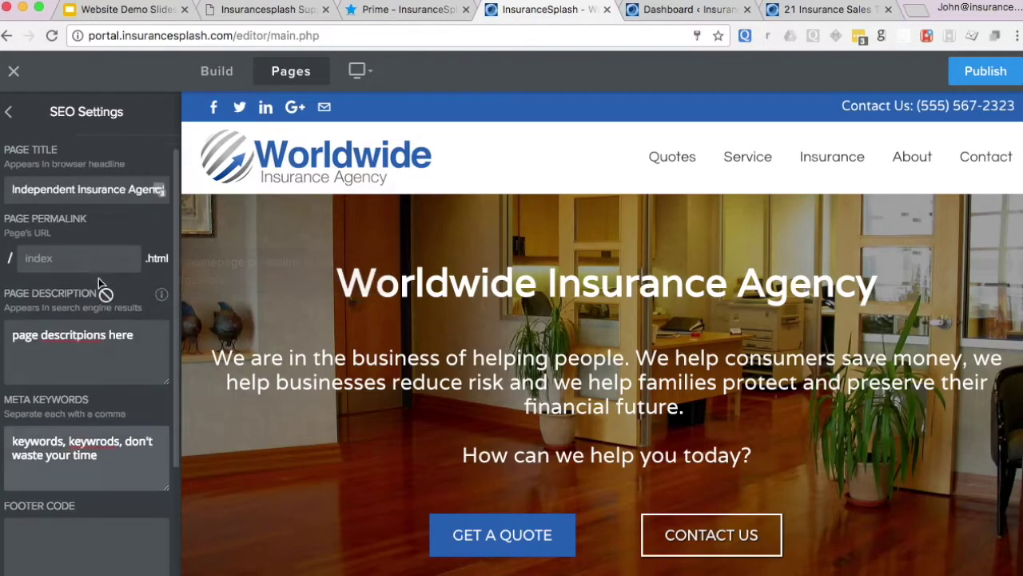
- Duplicate the Home page from its page settings
click(8, 113)
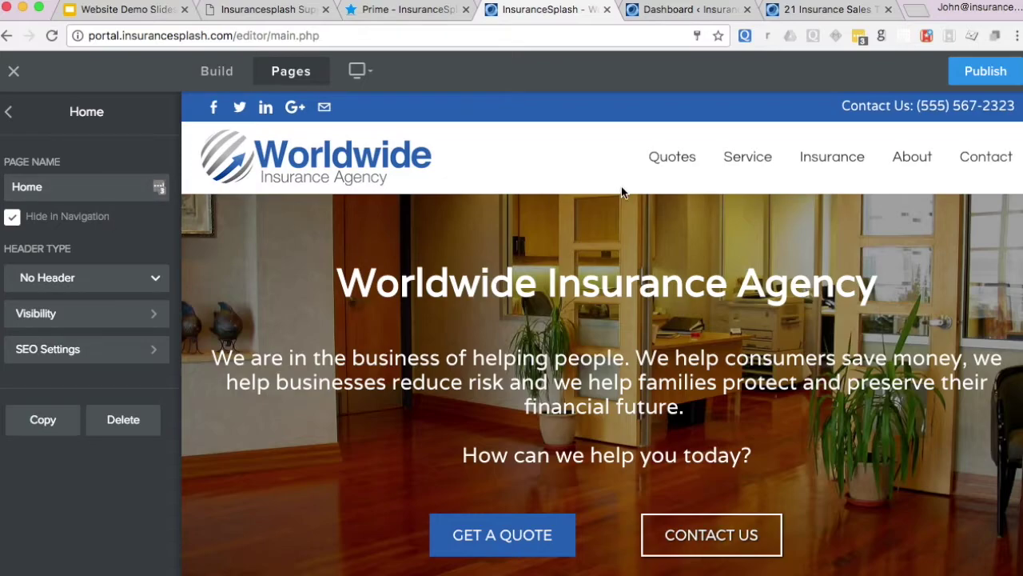
scroll(619, 192, down, 3)
scroll(619, 188, up, 3)
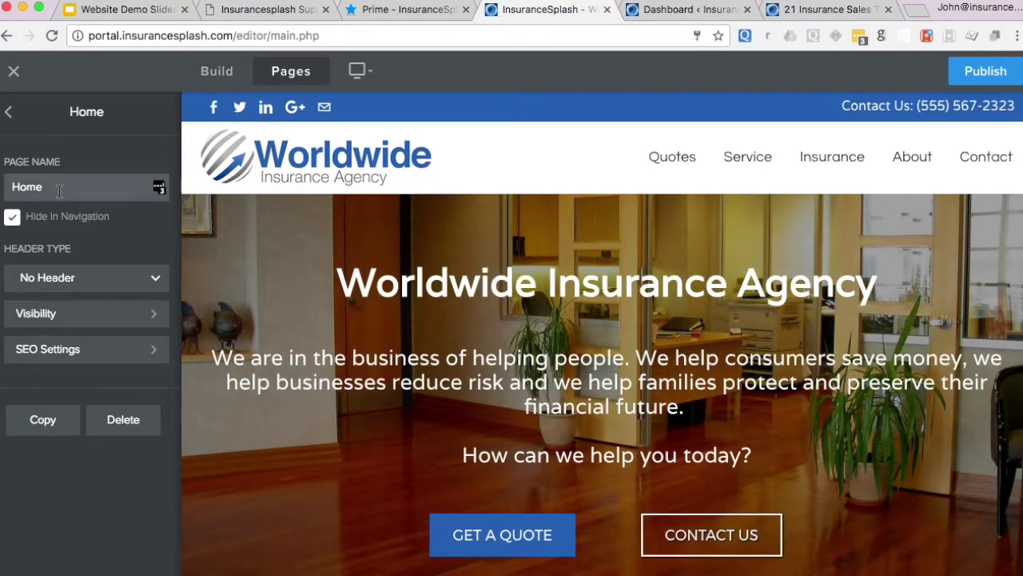
click(8, 115)
click(56, 160)
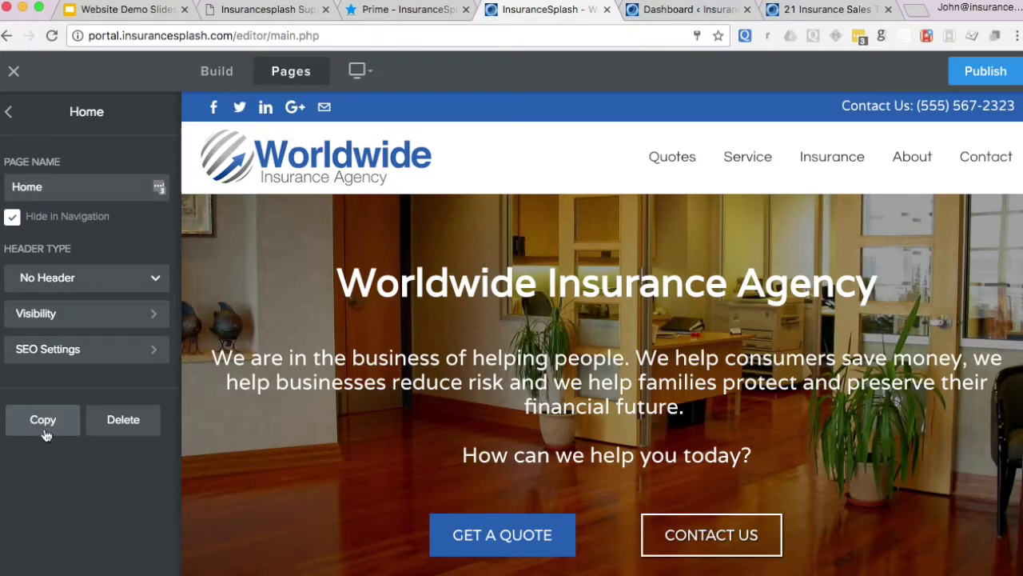
click(48, 435)
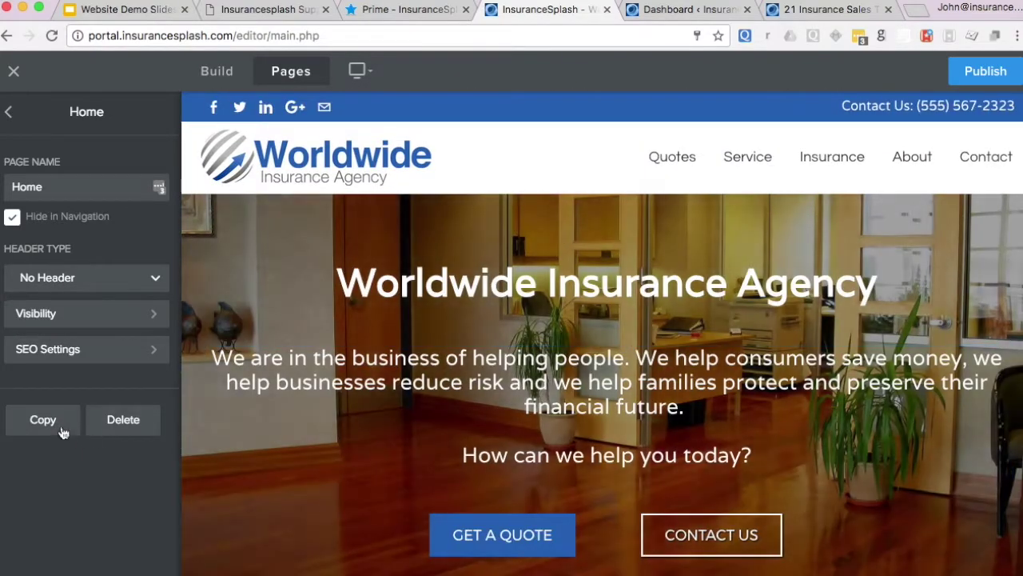
click(56, 422)
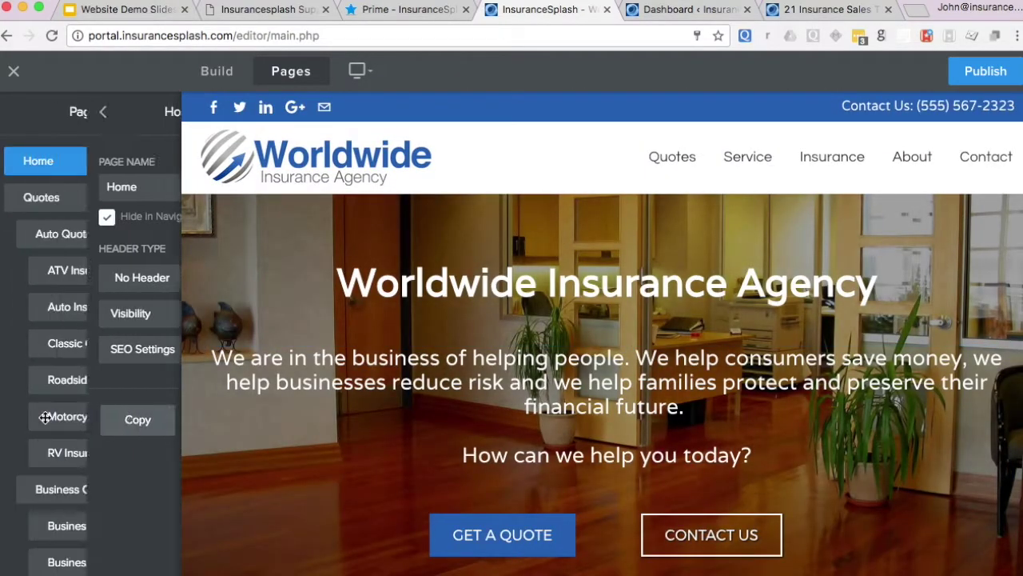
- Drag the Home page copy from the bottom of the Pages list to the top
scroll(12, 372, down, 10)
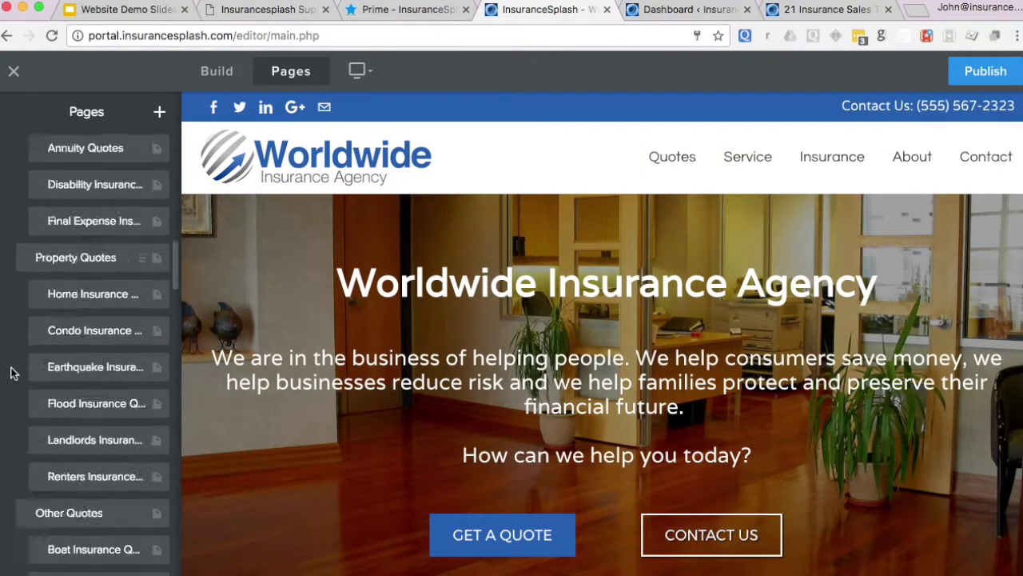
scroll(11, 372, down, 15)
scroll(11, 373, up, 3)
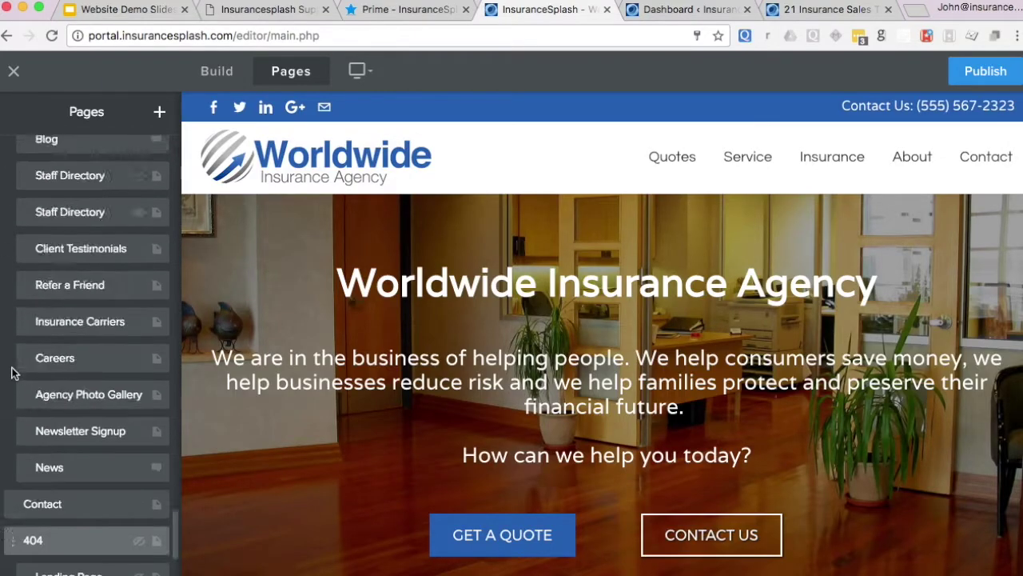
scroll(11, 373, down, 5)
click(17, 548)
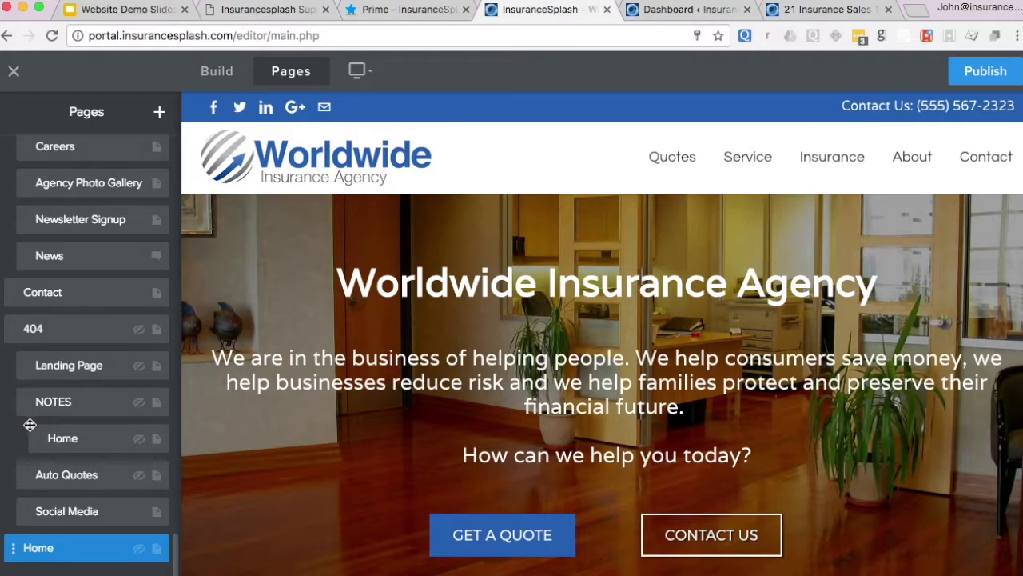
drag(18, 547, 36, 197)
click(44, 199)
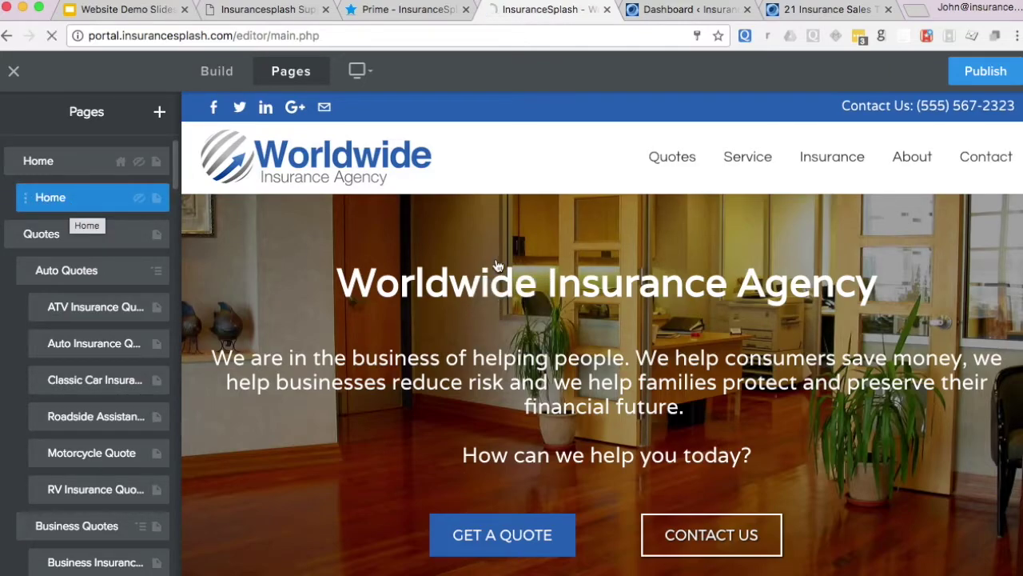
- Open the top Home page's settings, then return to the site pages list
scroll(496, 264, down, 5)
scroll(496, 263, up, 5)
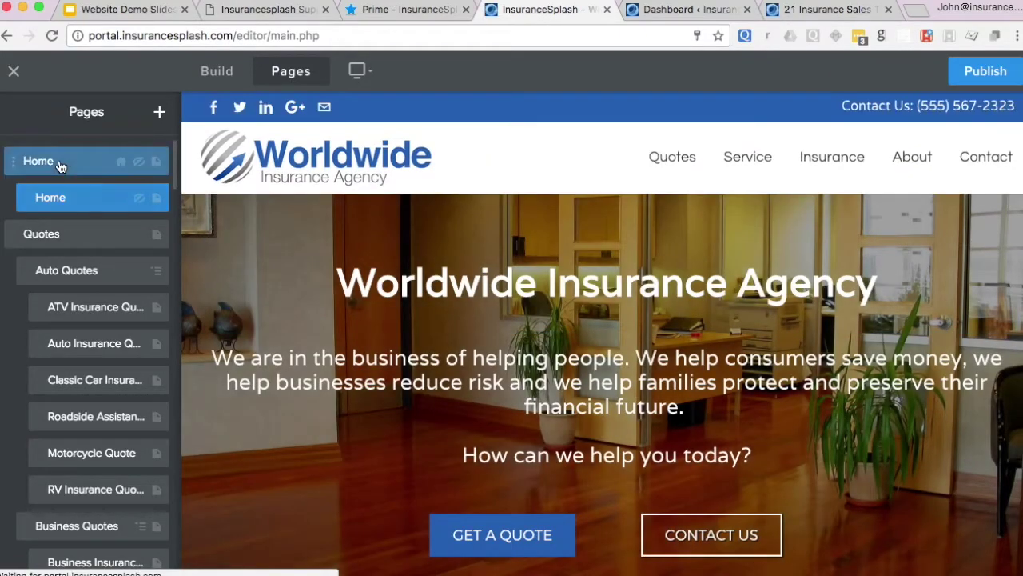
click(59, 160)
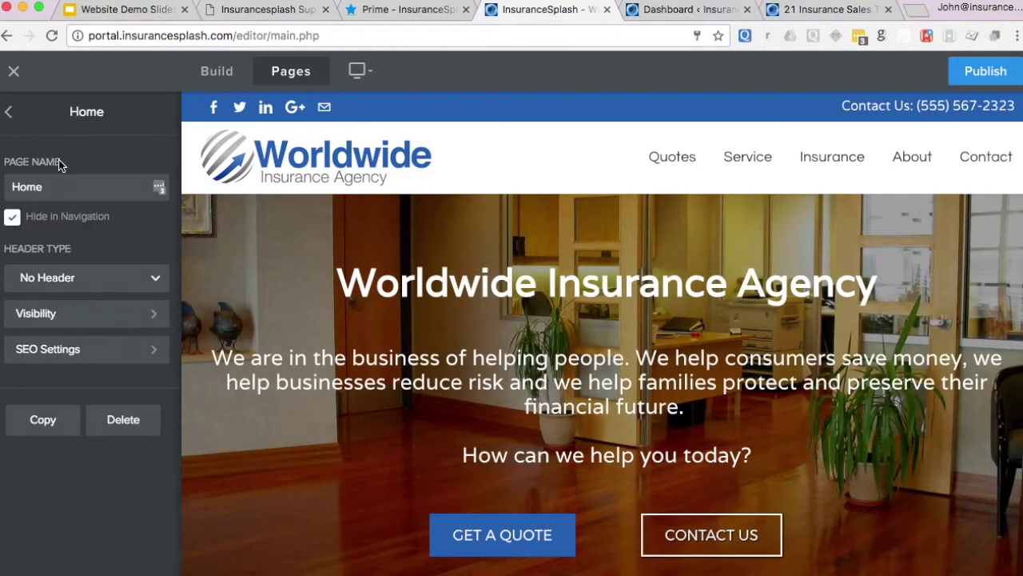
click(9, 113)
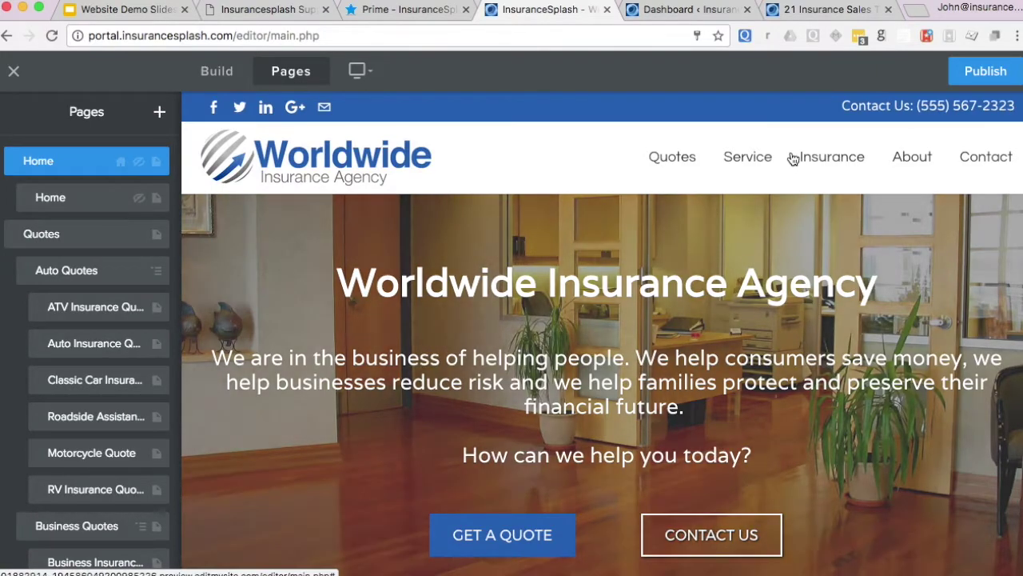
- Scroll through the whole Home page preview, then switch to the InsuranceSplash Support request form
mouse_move(831, 160)
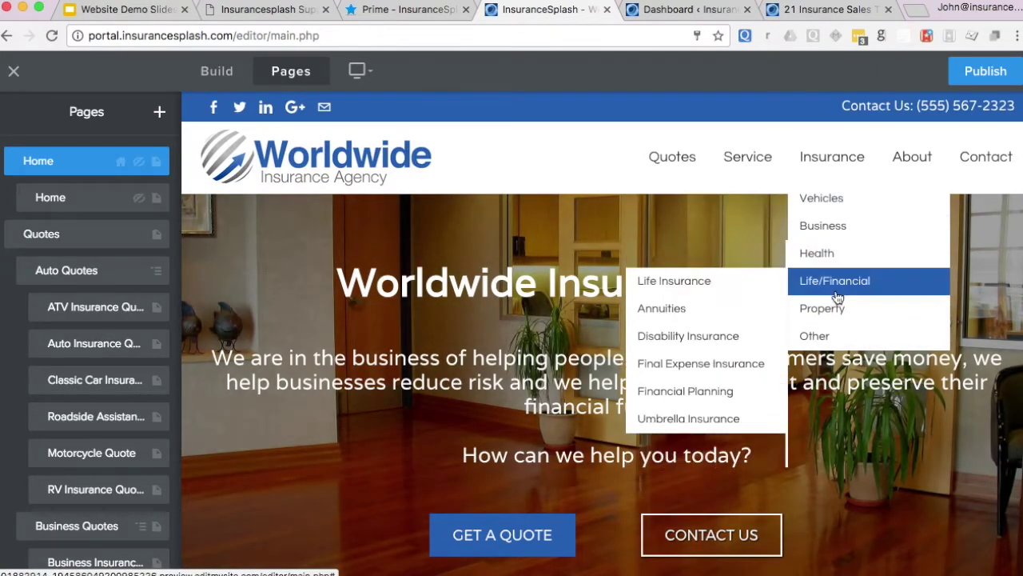
mouse_move(834, 325)
scroll(834, 328, down, 10)
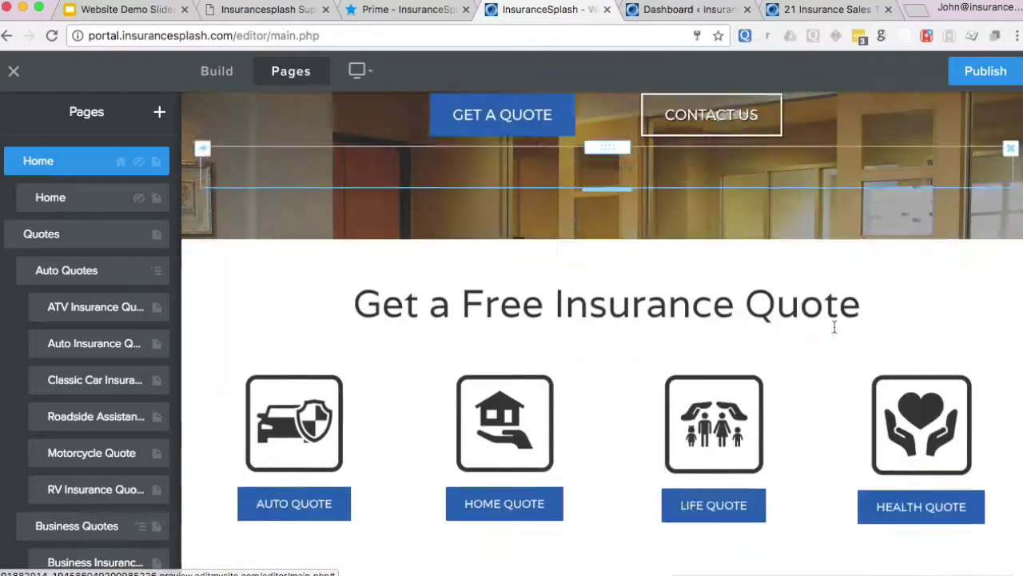
scroll(834, 326, down, 5)
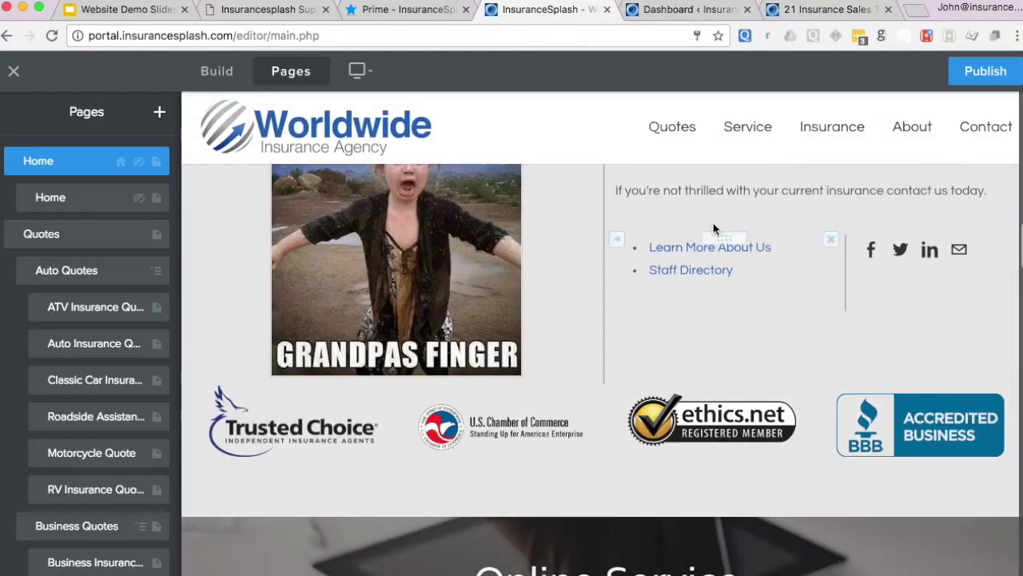
scroll(715, 252, up, 5)
scroll(716, 252, down, 1)
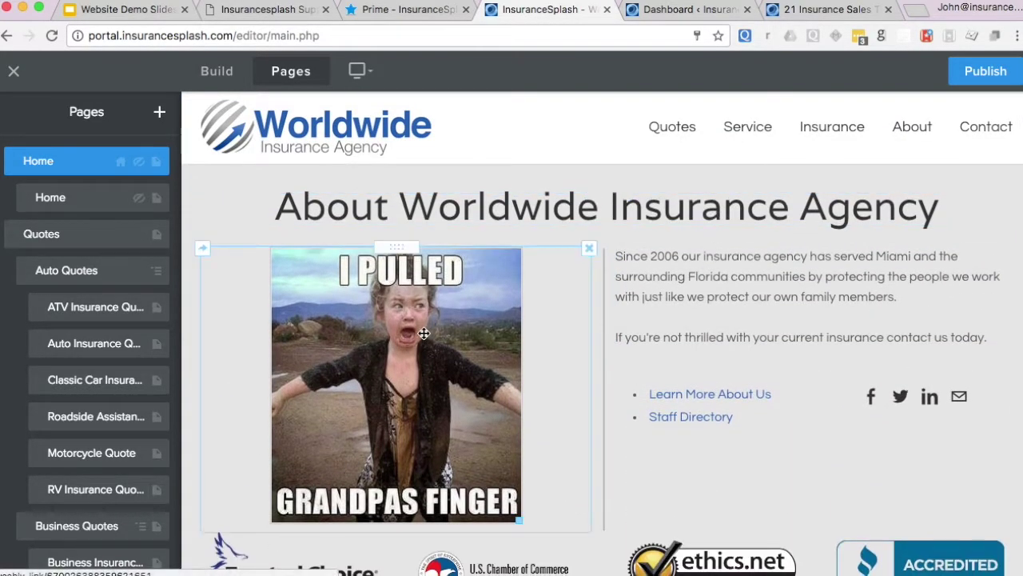
scroll(424, 333, down, 1)
scroll(424, 334, down, 8)
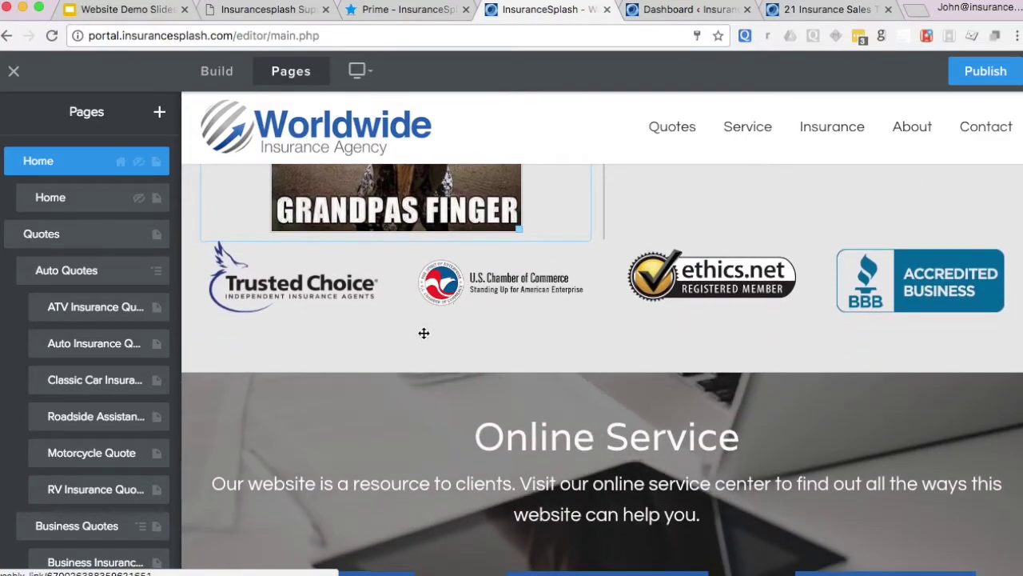
scroll(423, 334, down, 6)
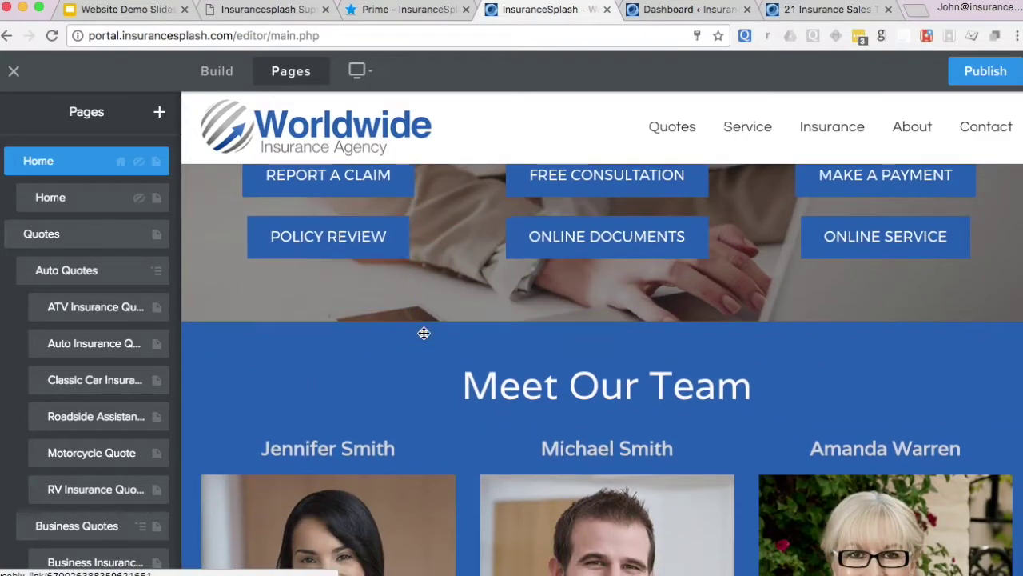
scroll(424, 333, down, 5)
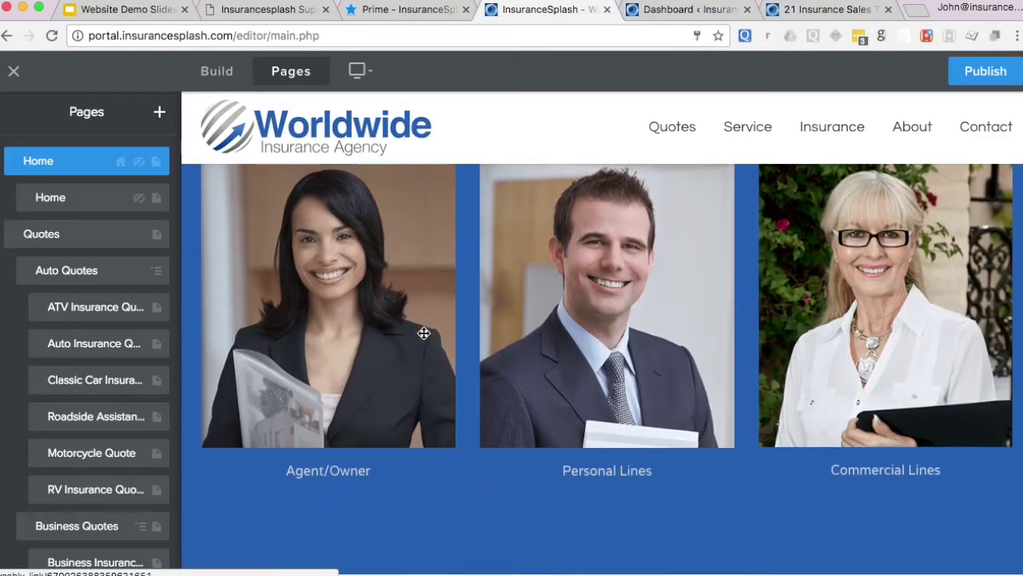
scroll(423, 334, down, 4)
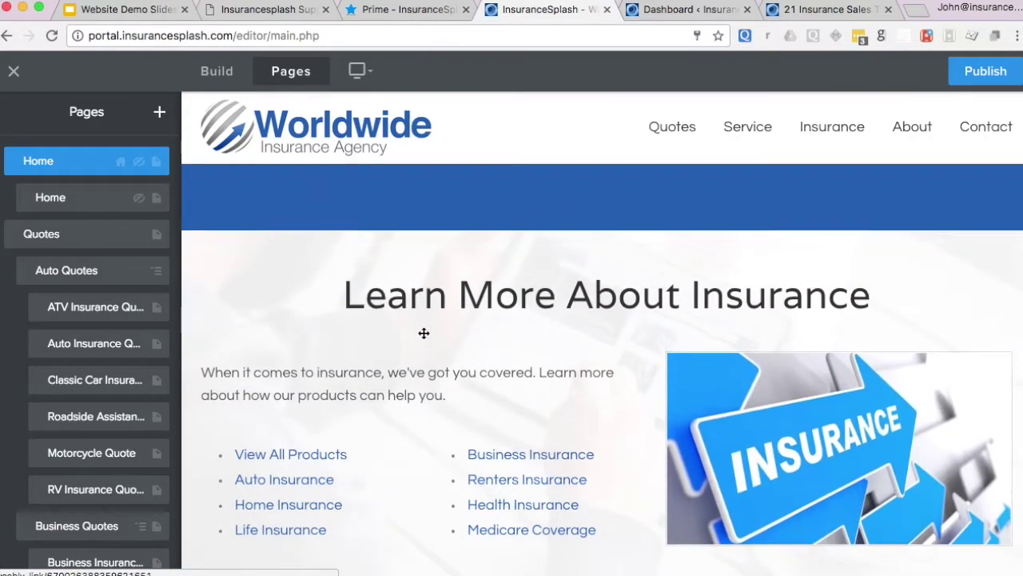
scroll(423, 336, down, 4)
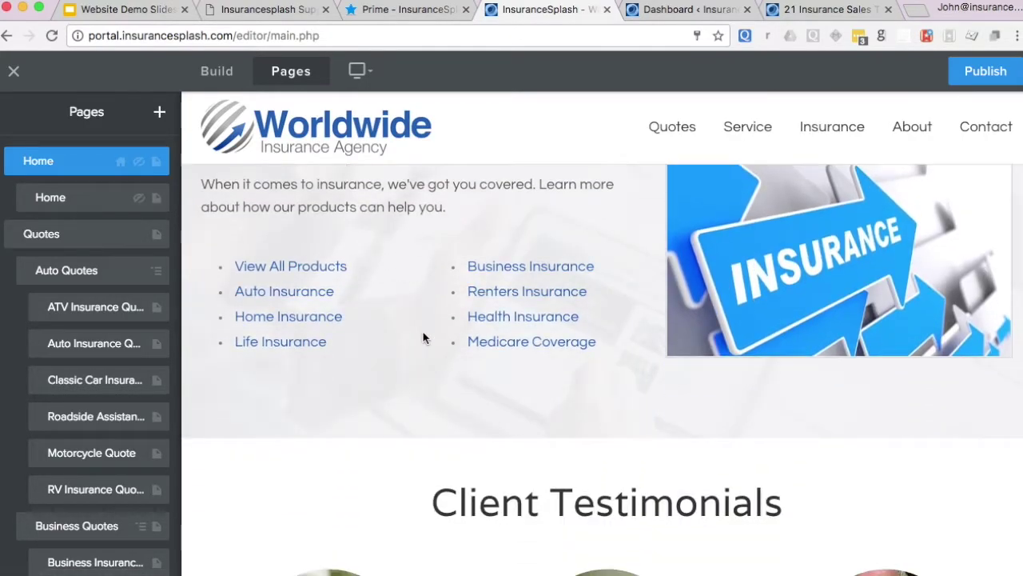
scroll(424, 338, down, 5)
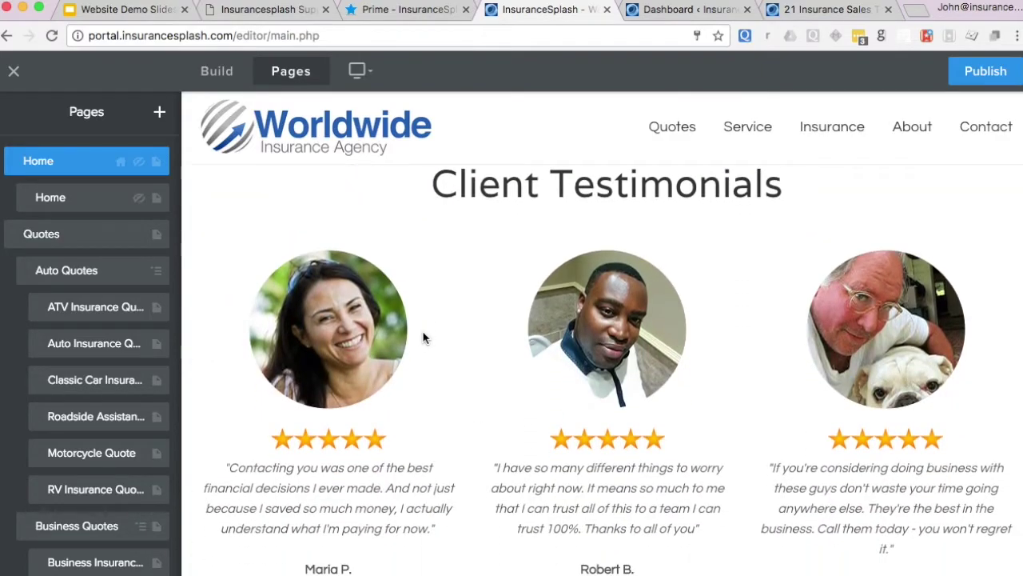
scroll(424, 338, down, 3)
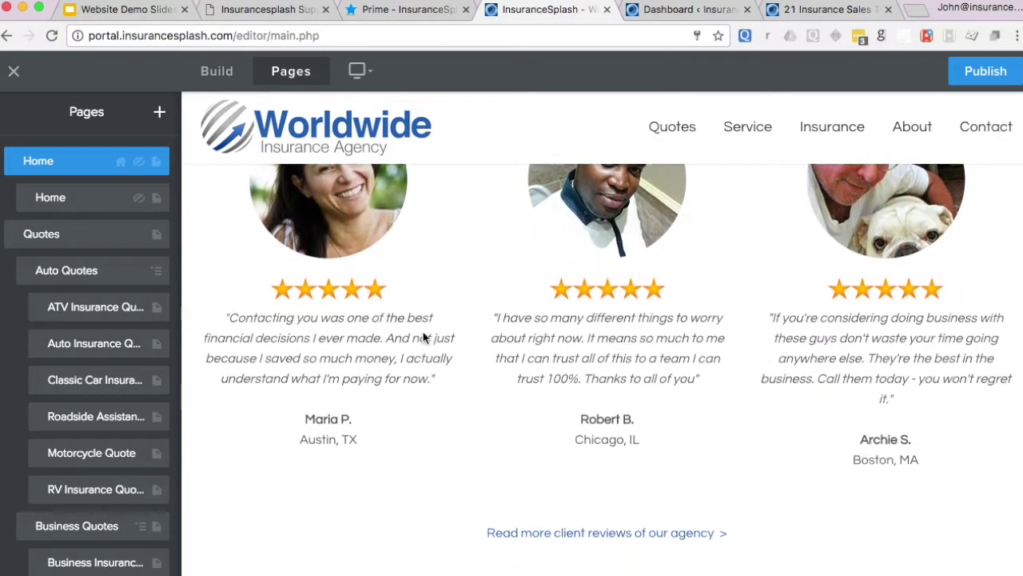
scroll(424, 338, up, 10)
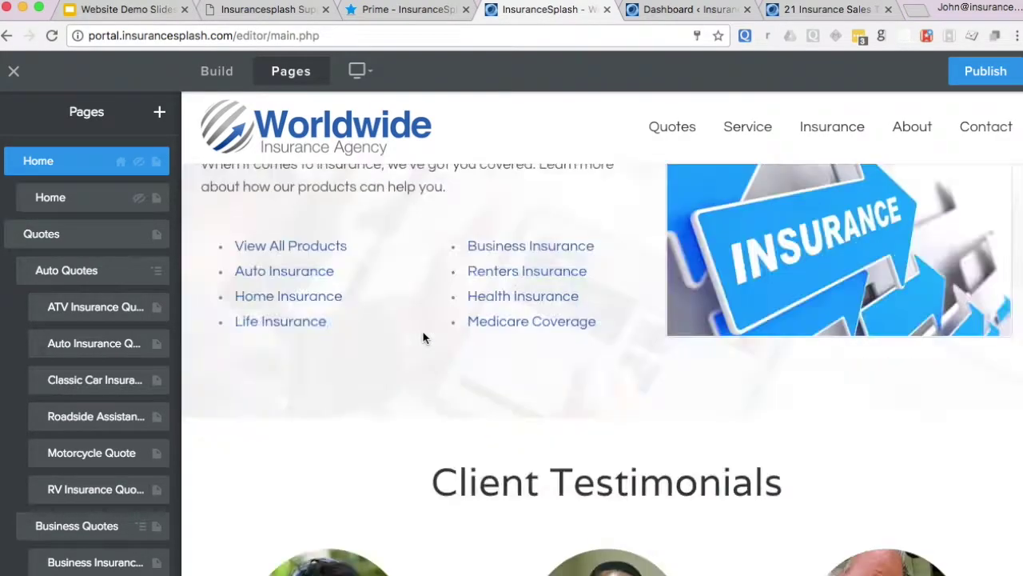
scroll(421, 332, up, 3)
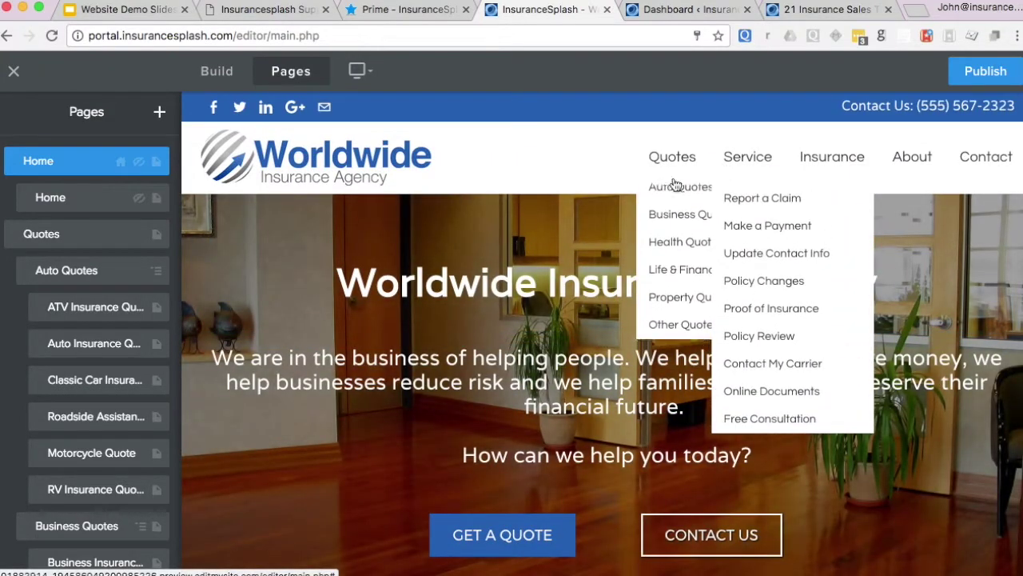
click(263, 11)
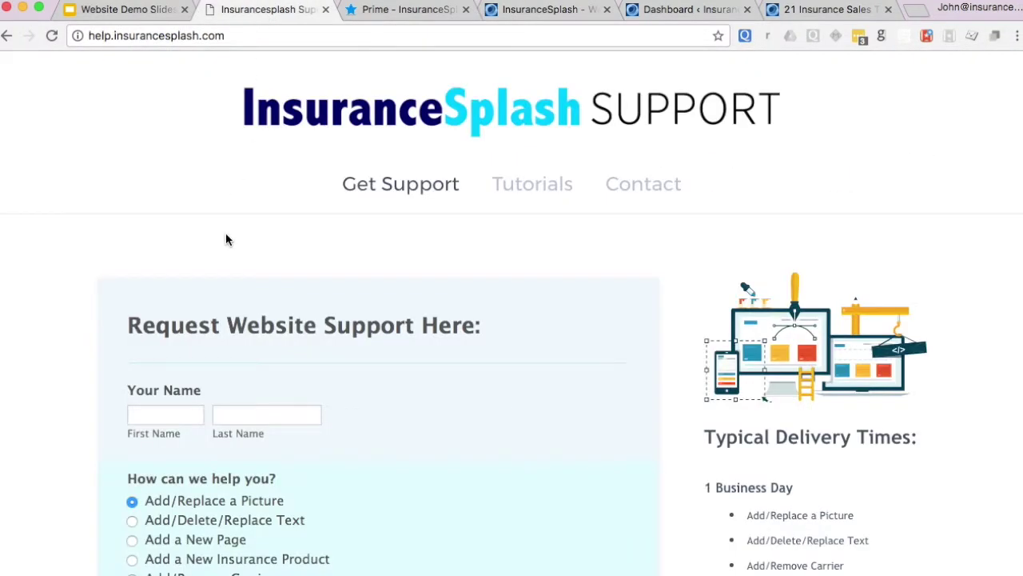
- On the Request Website Support form, pick Billing Support Request, then switch to Login/Backend Access Support
scroll(226, 238, down, 8)
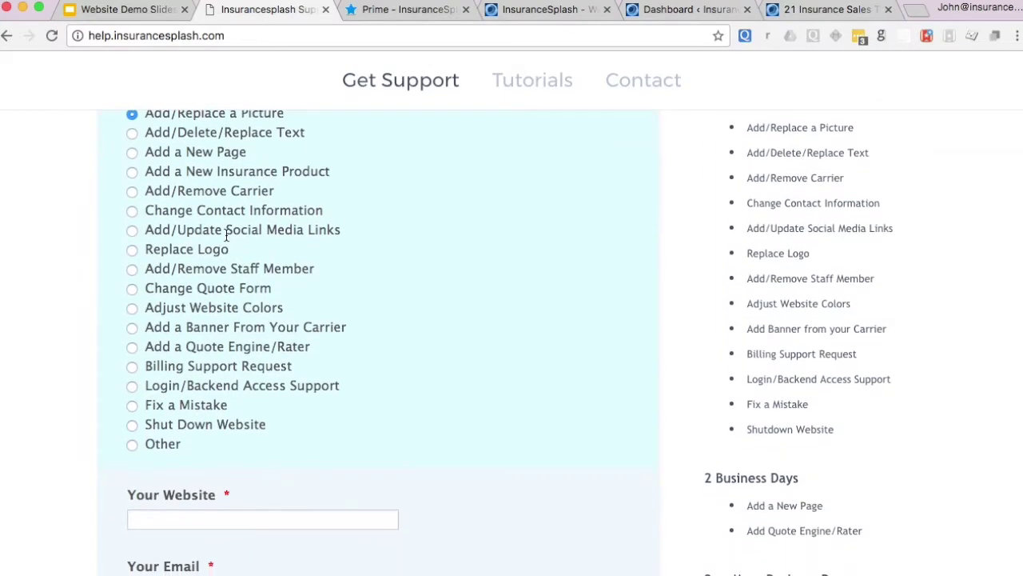
scroll(226, 235, up, 8)
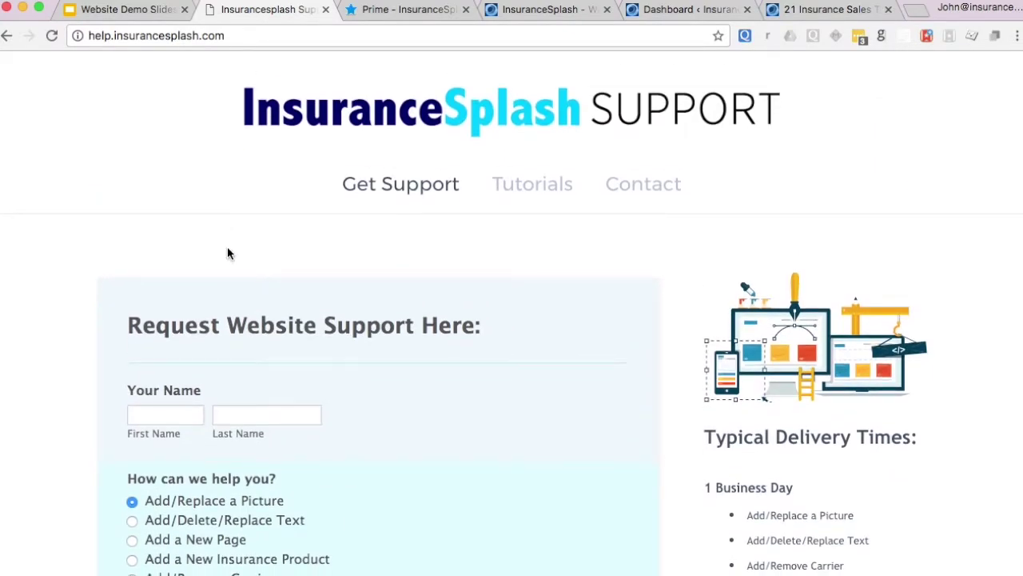
scroll(247, 304, down, 1)
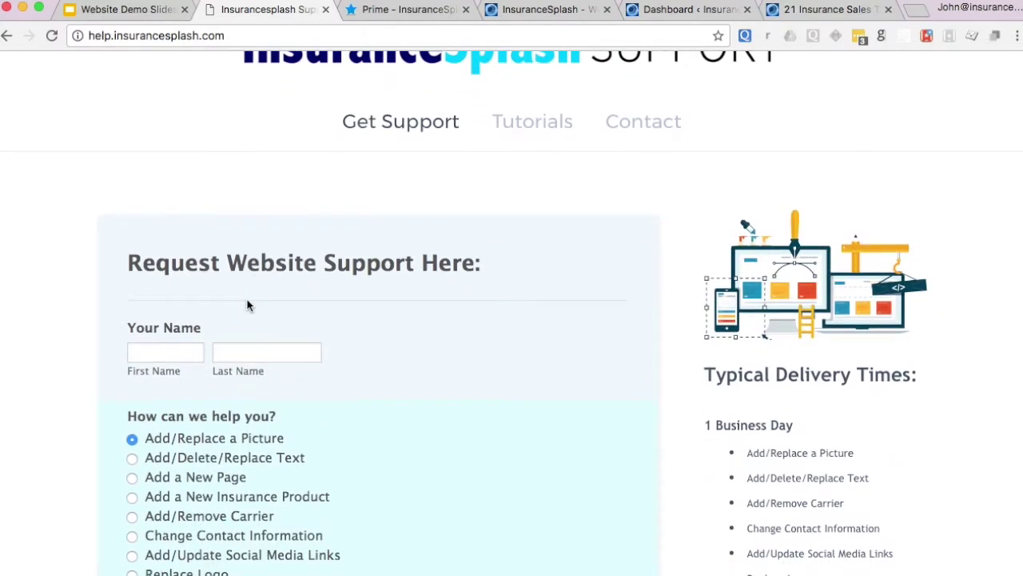
scroll(247, 305, down, 3)
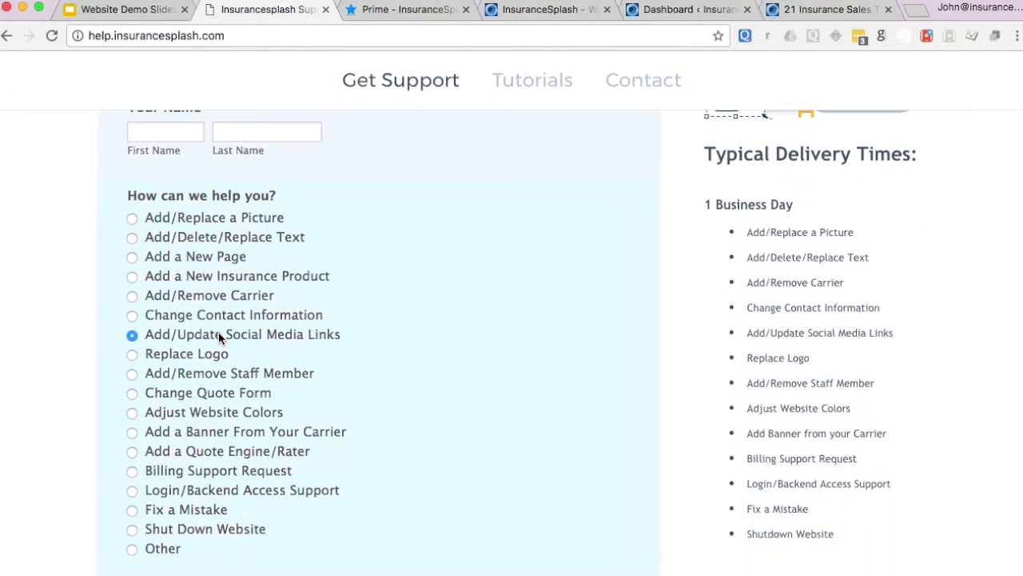
scroll(219, 336, down, 3)
click(203, 259)
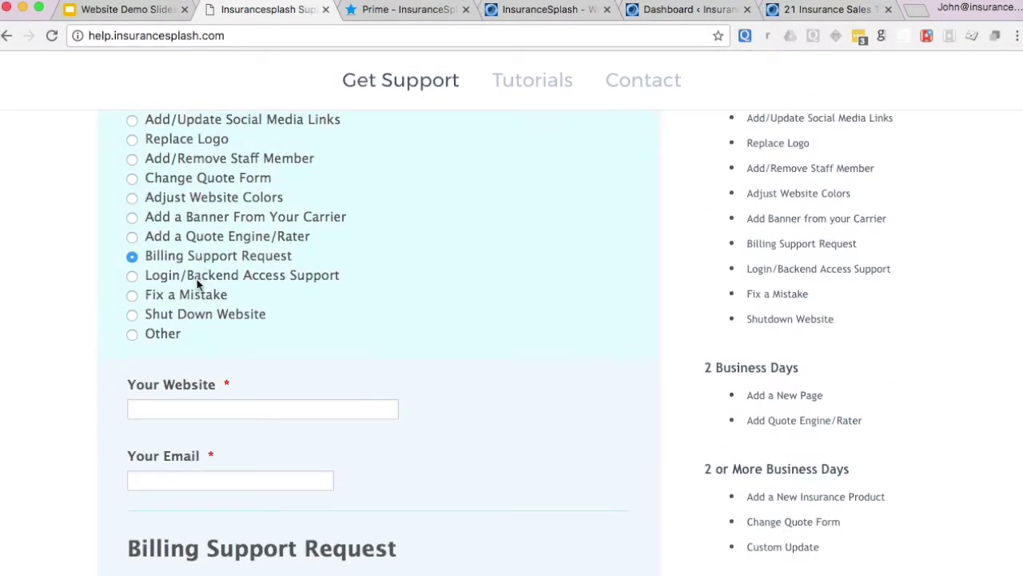
click(215, 277)
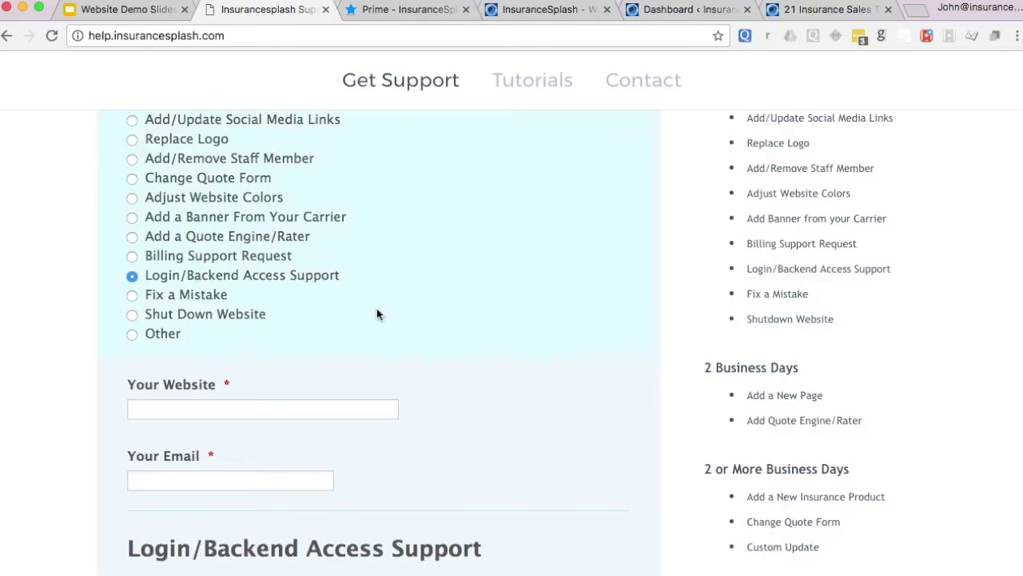
scroll(409, 312, down, 4)
scroll(409, 313, up, 9)
scroll(409, 314, up, 2)
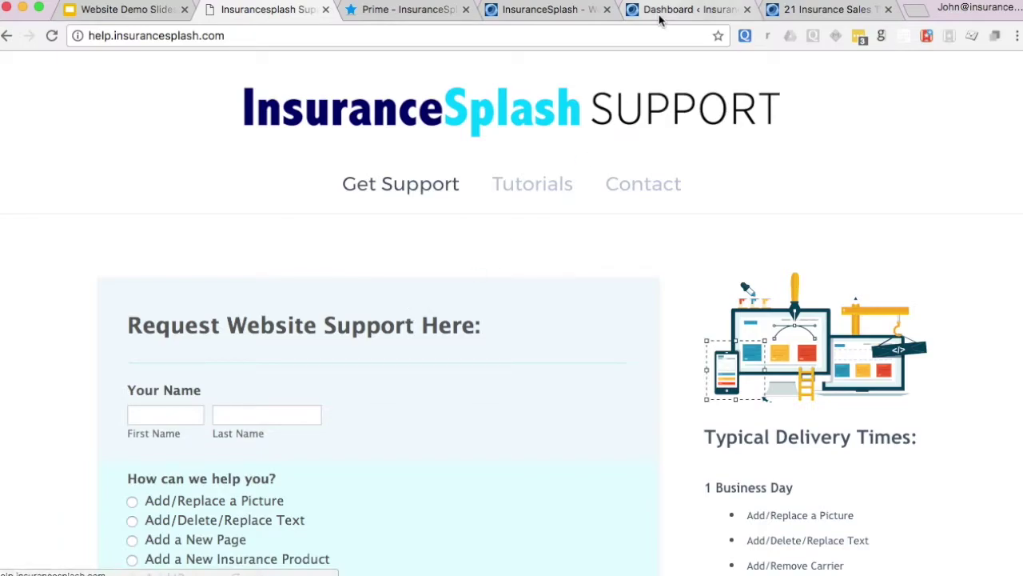
- Show slide 5, the closing 'For More Information' contact slide, of the Website Demo Slides deck
click(126, 13)
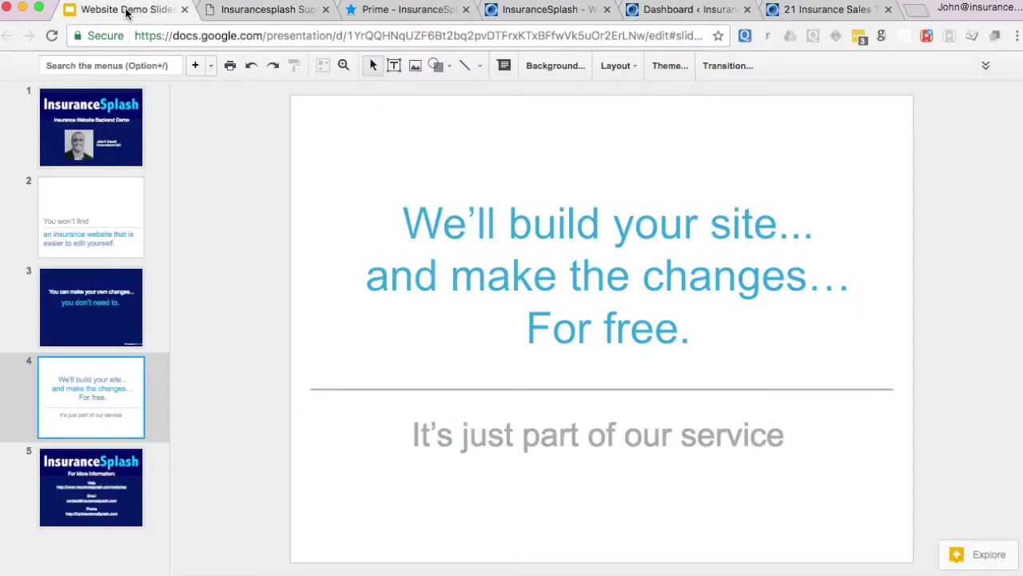
click(88, 471)
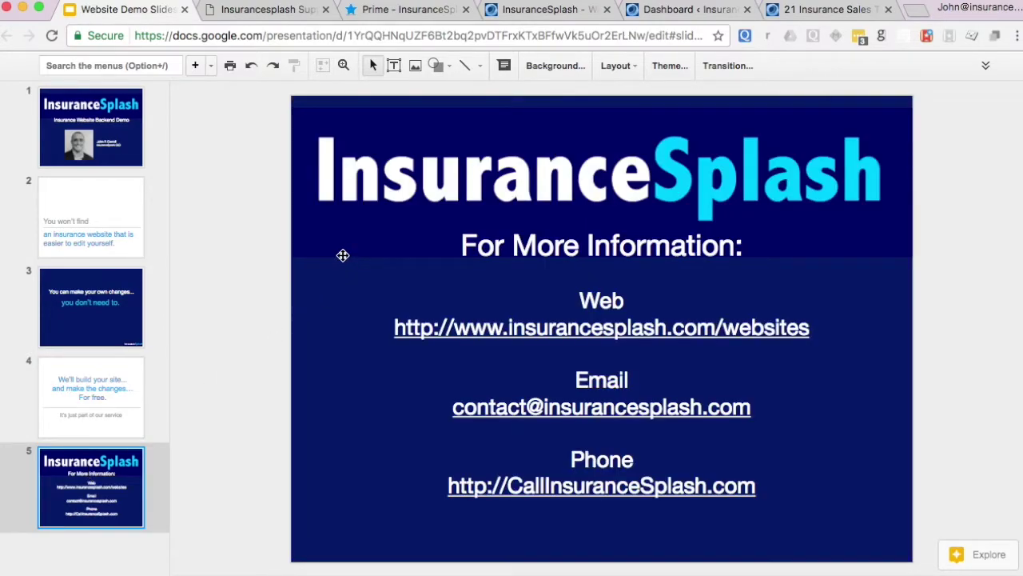